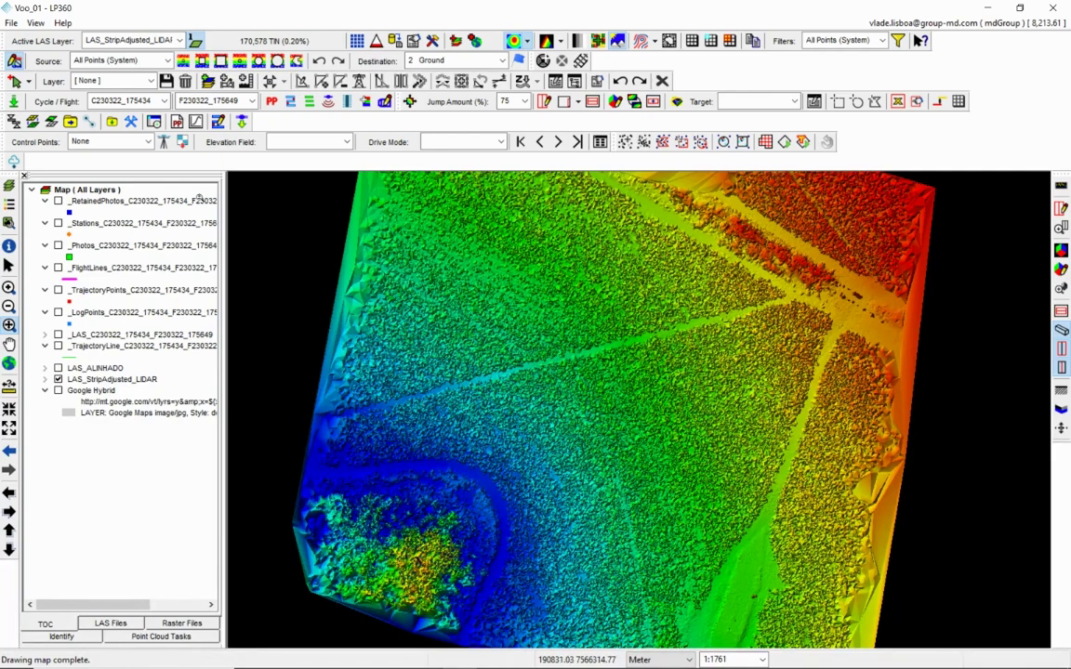
Open the recent Tutorial_Control_Points project, saving the current project when switching.
{"action": "left_click", "coordinate": [12, 23]}
{"action": "left_click", "coordinate": [80, 276]}
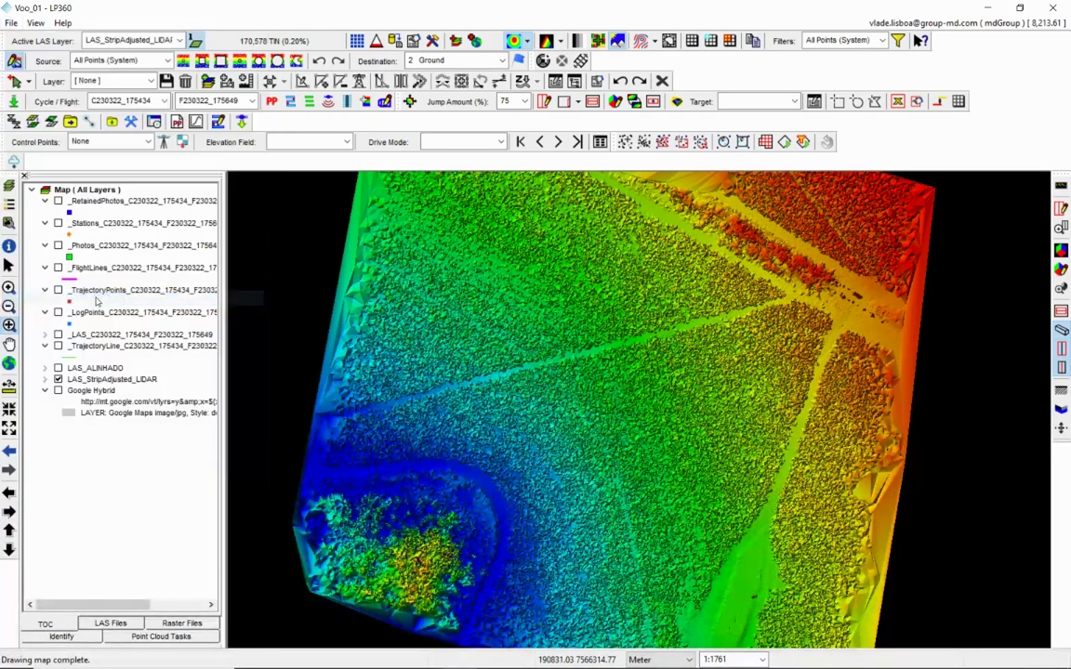
{"action": "left_click", "coordinate": [11, 22]}
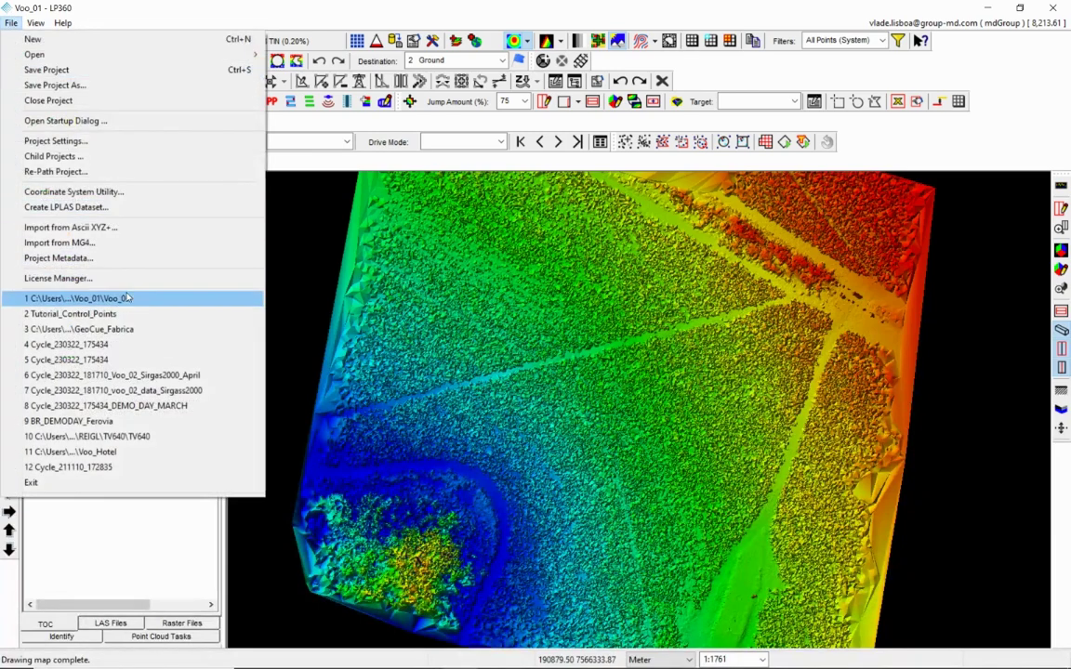
{"action": "left_click", "coordinate": [116, 281]}
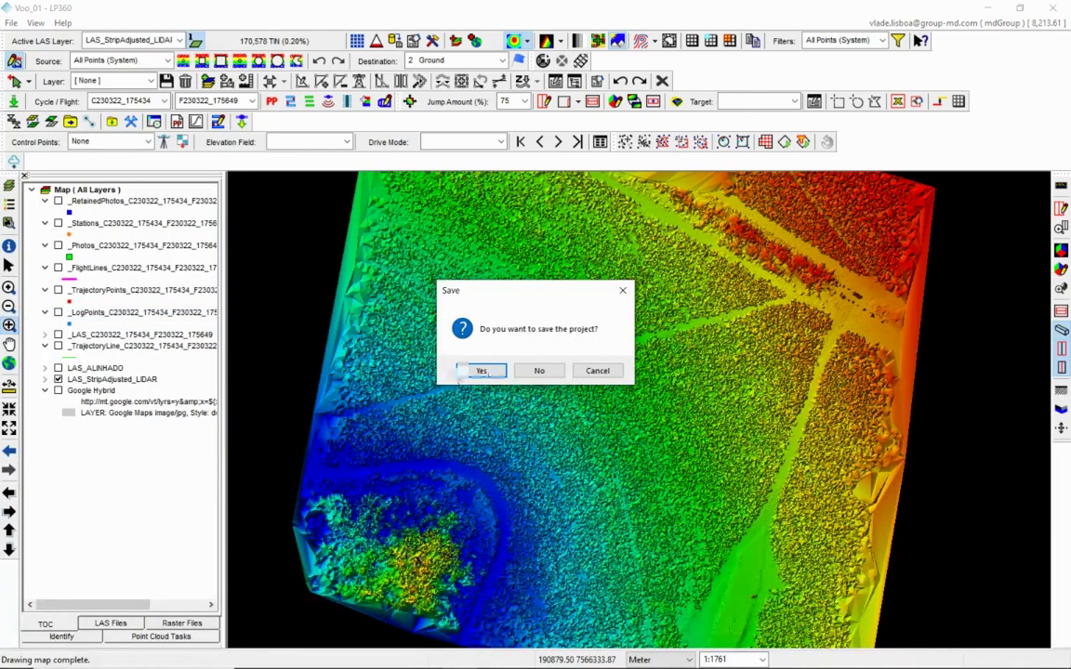
{"action": "left_click", "coordinate": [488, 369]}
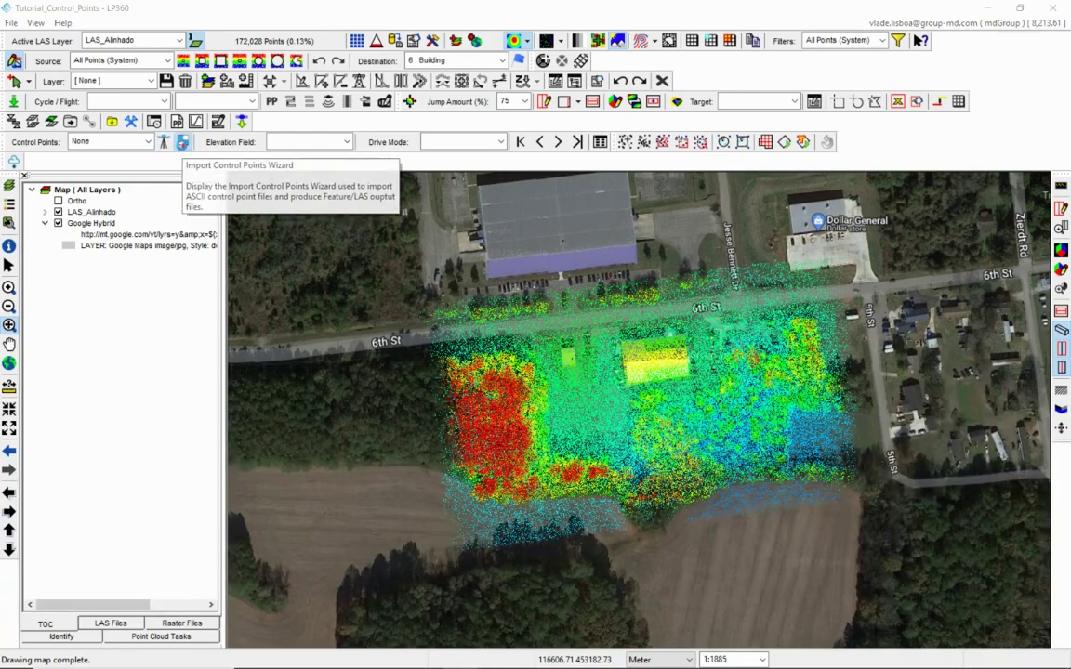
Start a control point import with the first 210518-TRIANA text file from the Raw folder and write the shapefiles to that same folder.
{"action": "left_click", "coordinate": [184, 146]}
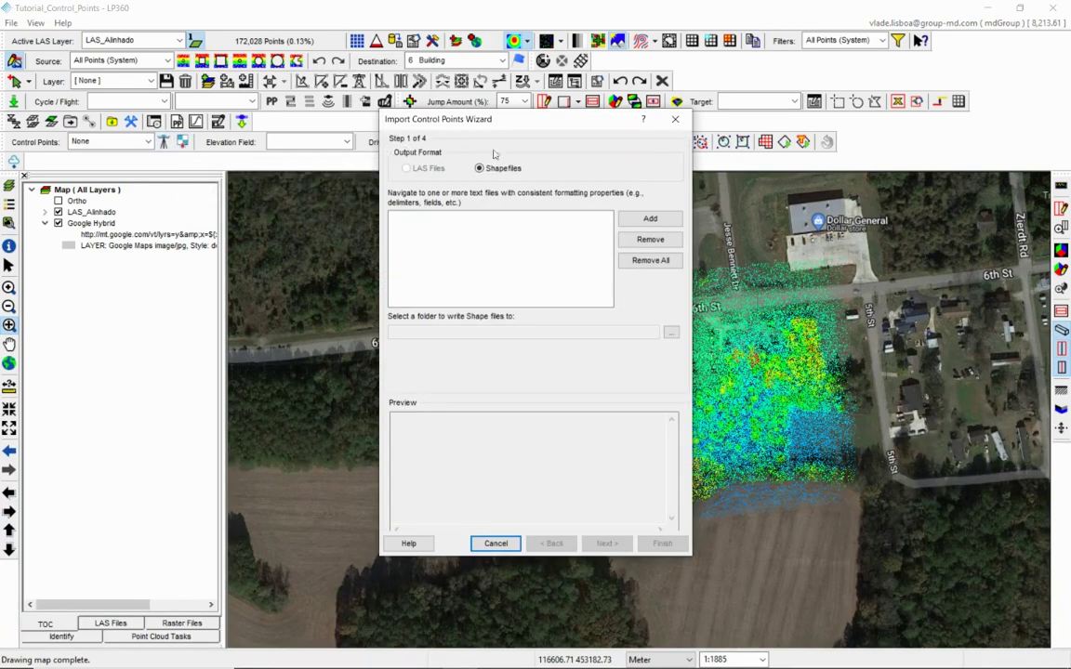
{"action": "left_click", "coordinate": [650, 218]}
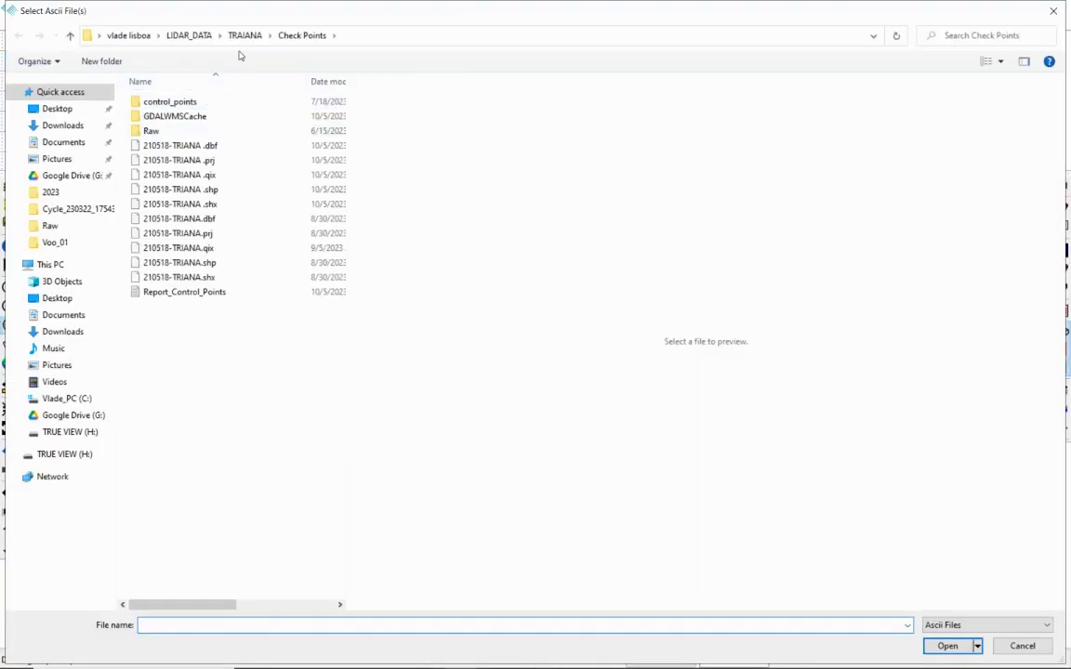
{"action": "double_click", "coordinate": [170, 130]}
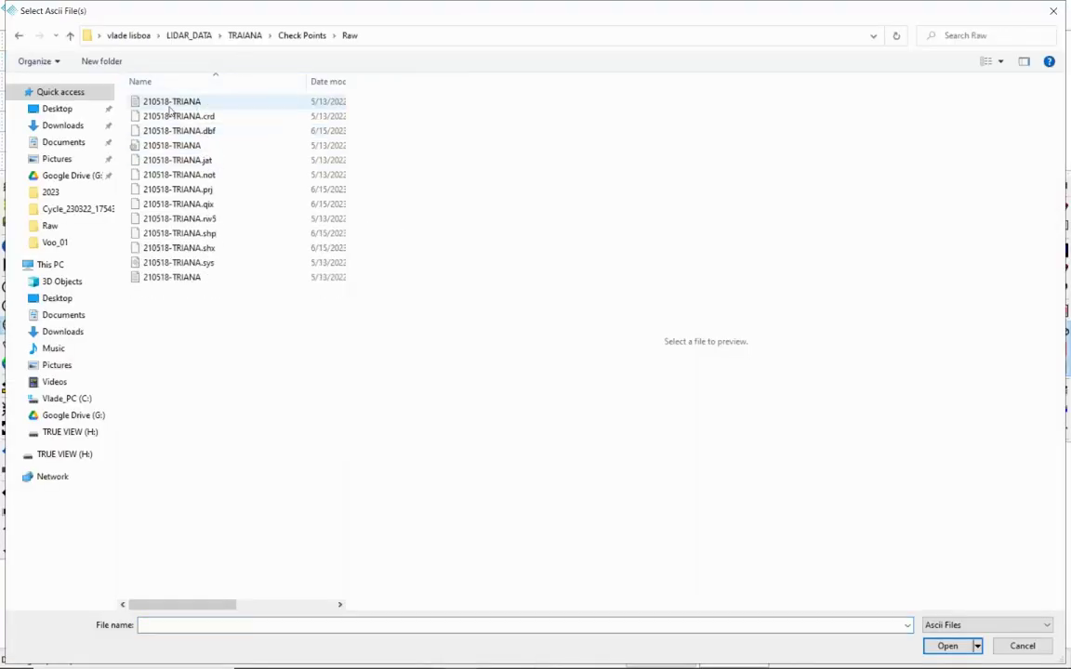
{"action": "left_click", "coordinate": [186, 105]}
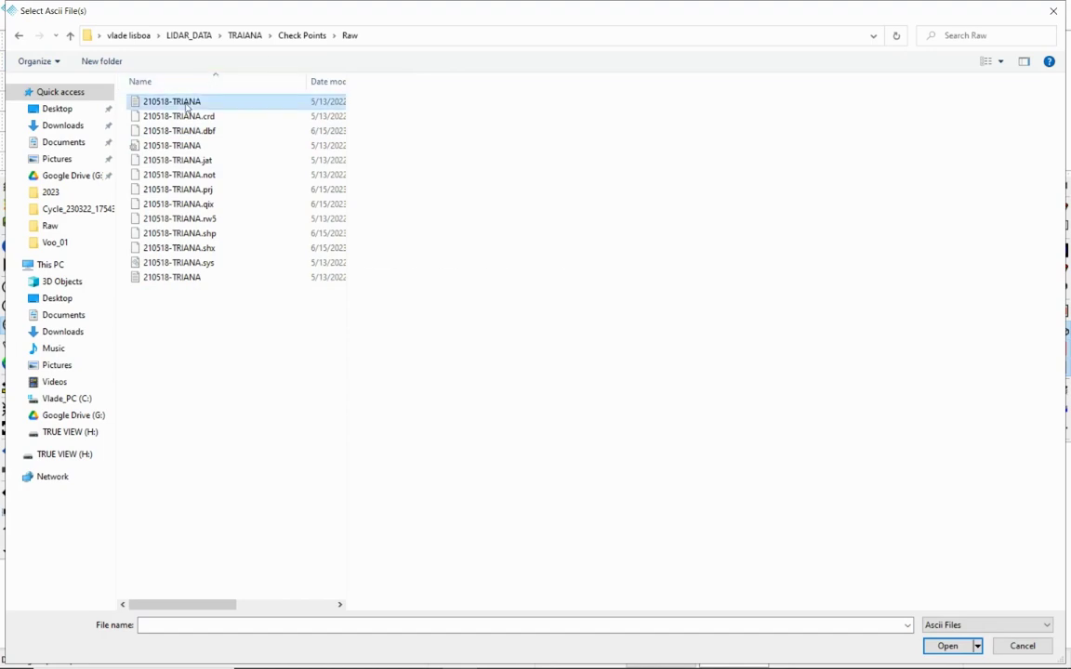
{"action": "left_click", "coordinate": [947, 645]}
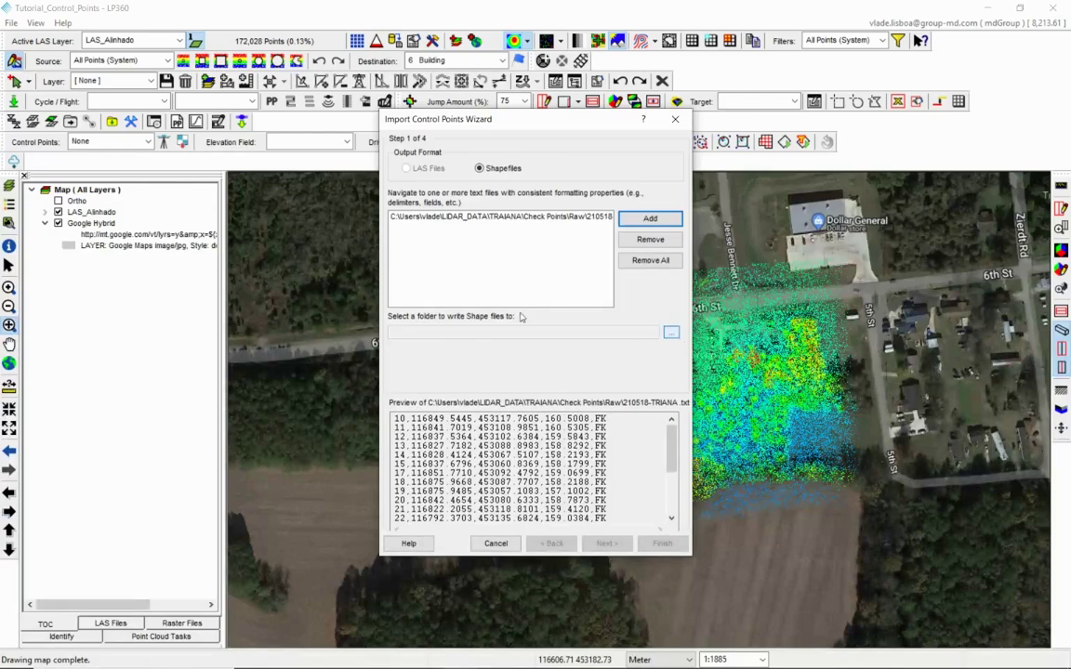
{"action": "left_click", "coordinate": [671, 335]}
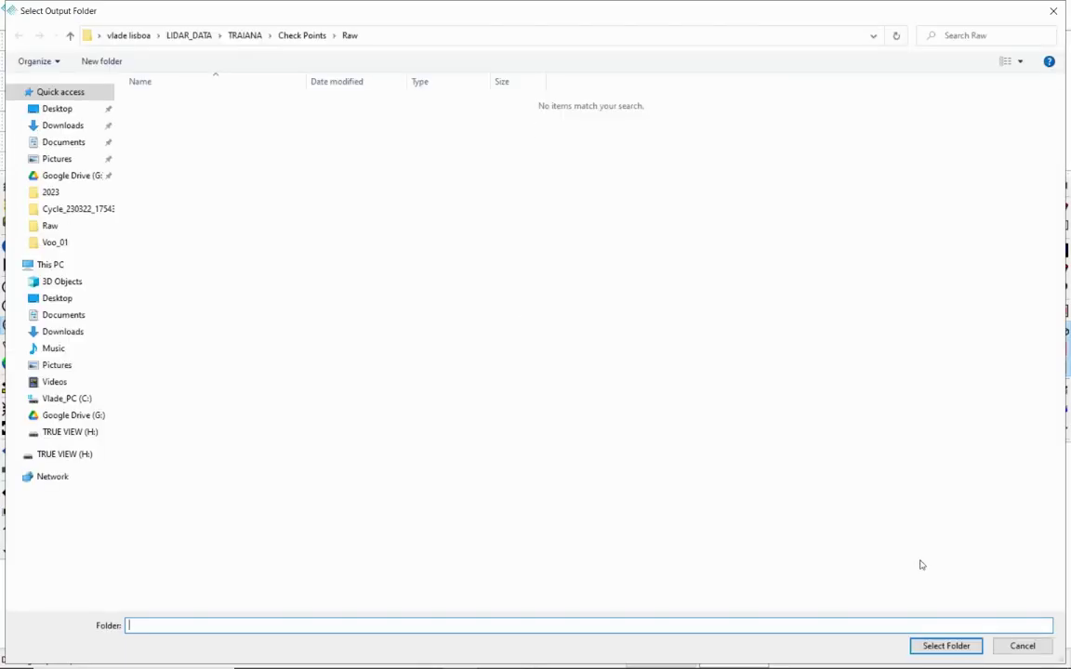
{"action": "left_click", "coordinate": [947, 645]}
{"action": "left_click", "coordinate": [607, 544]}
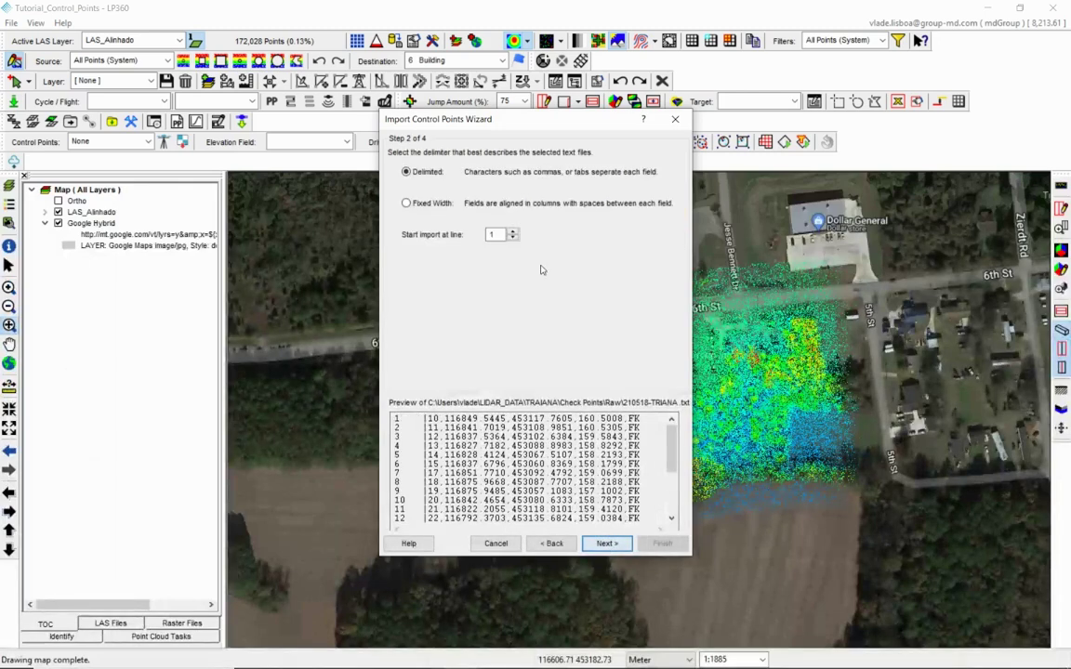
Keep the delimited format starting at line 1 and set the comma as the field delimiter.
{"action": "left_click", "coordinate": [606, 544]}
{"action": "left_click", "coordinate": [458, 172]}
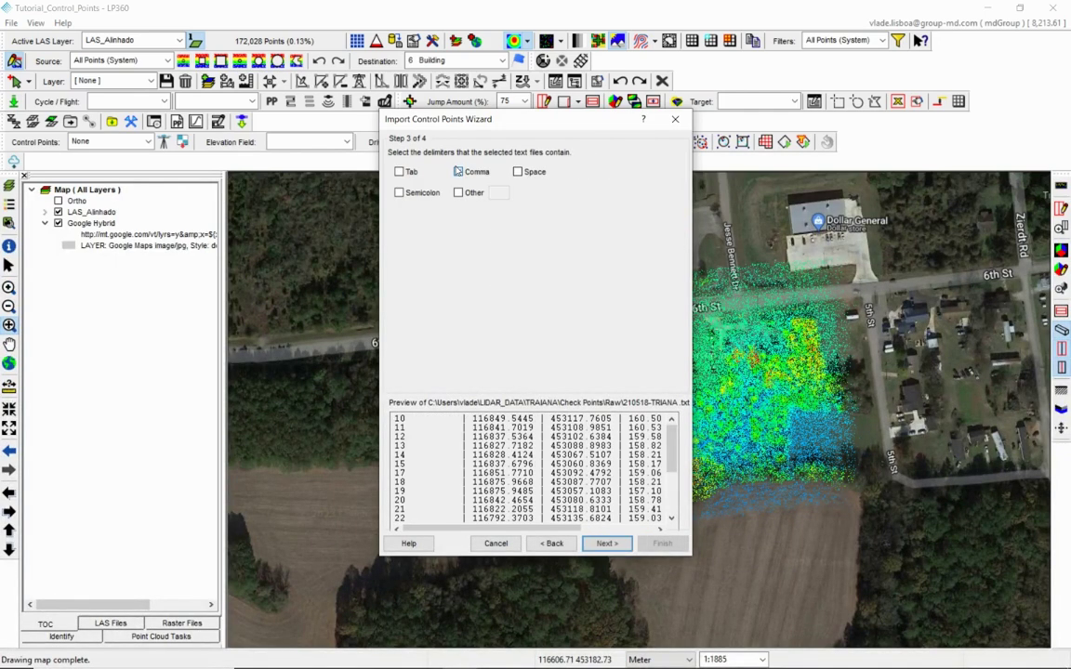
{"action": "left_click", "coordinate": [616, 547]}
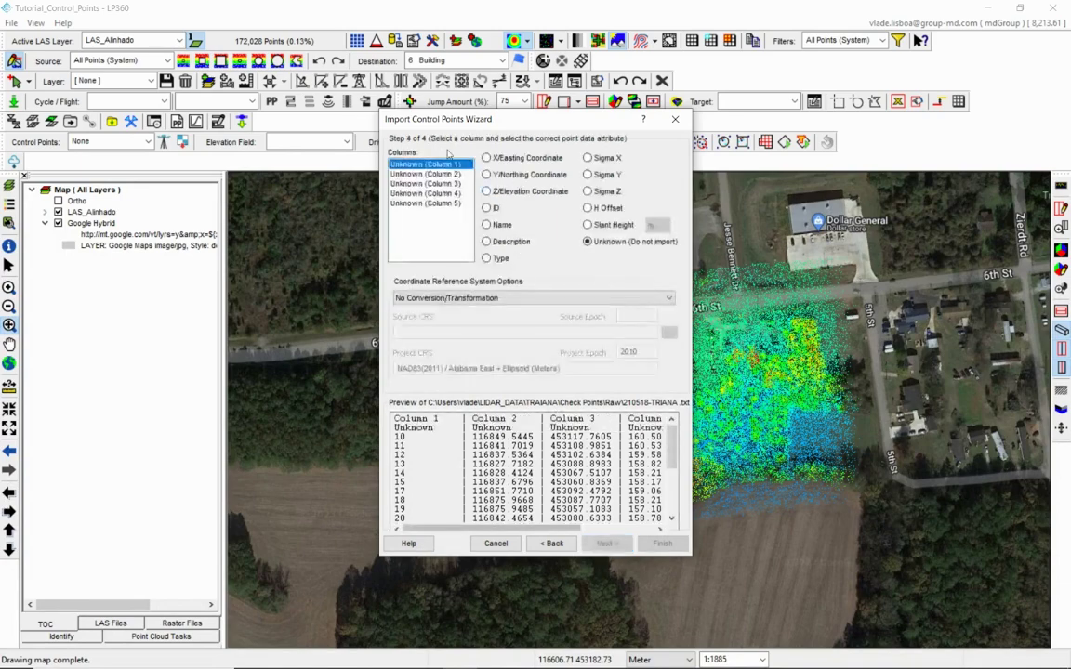
Assign columns 1 to 5 as ID, X/Easting, Y/Northing, Z/Elevation and Type, and finish the control point import.
{"action": "left_click", "coordinate": [487, 208]}
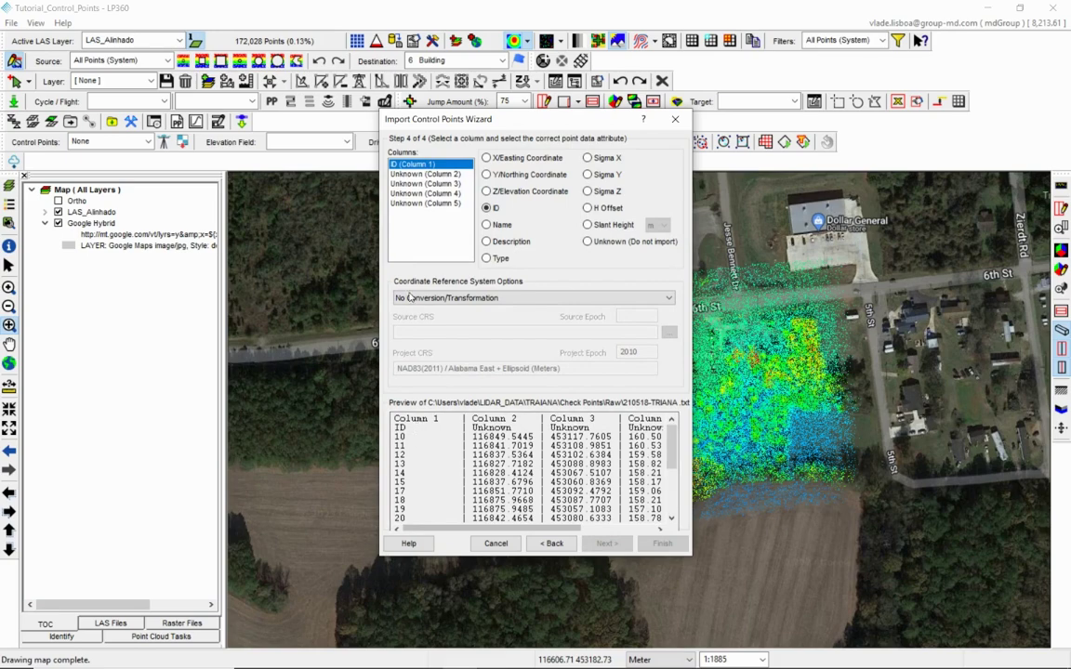
{"action": "left_click", "coordinate": [425, 174]}
{"action": "left_click", "coordinate": [487, 157]}
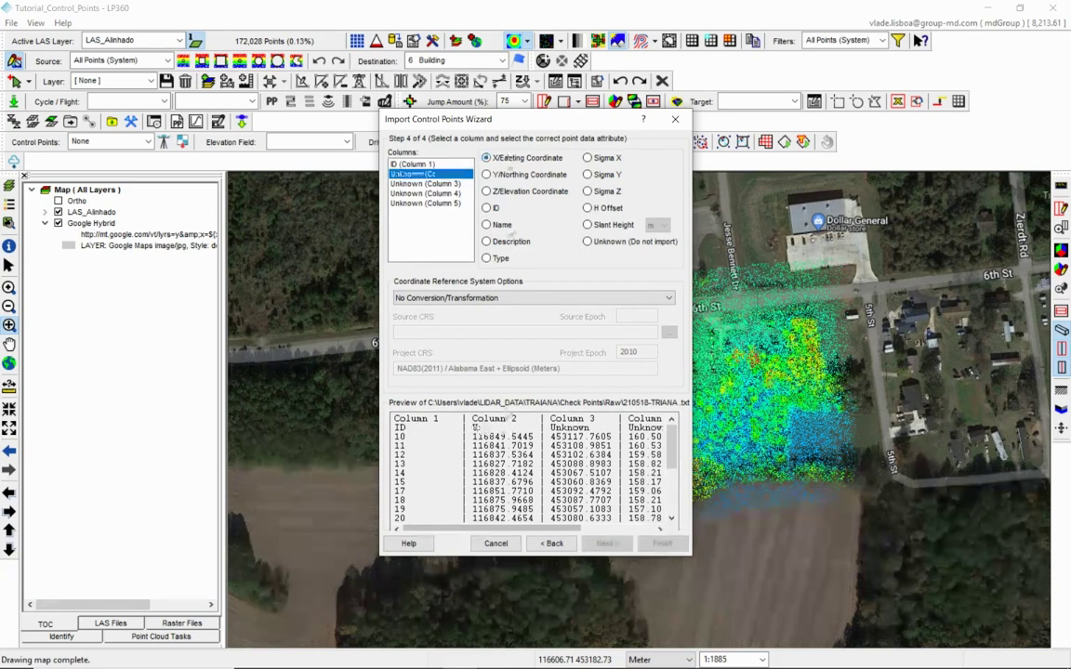
{"action": "left_click", "coordinate": [418, 183]}
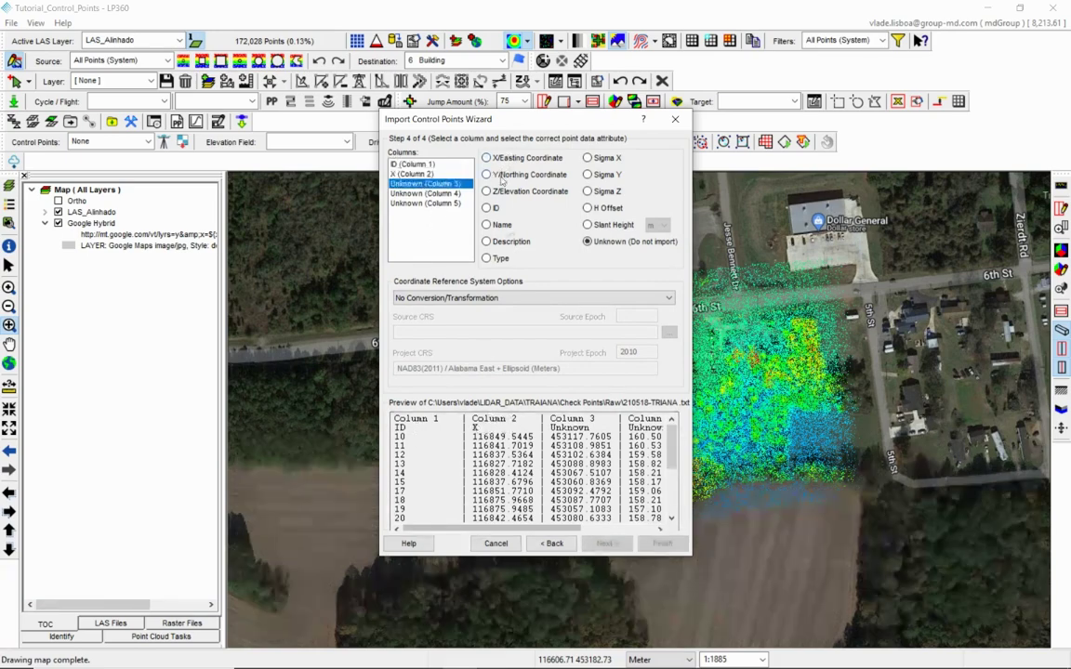
{"action": "left_click", "coordinate": [486, 174]}
{"action": "left_click", "coordinate": [445, 195]}
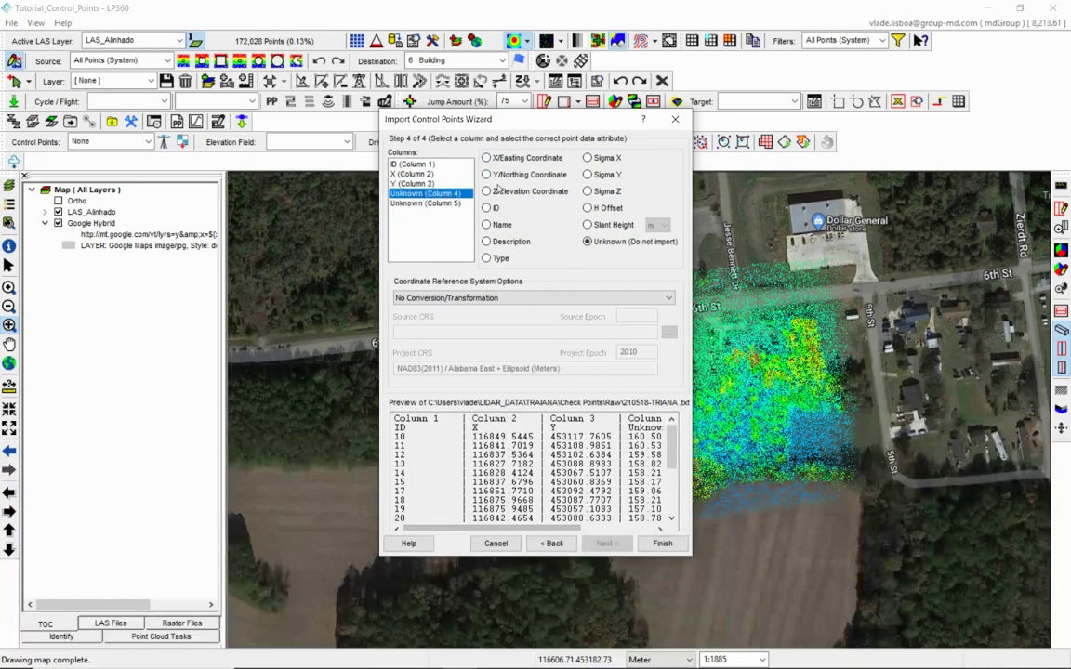
{"action": "left_click", "coordinate": [507, 192]}
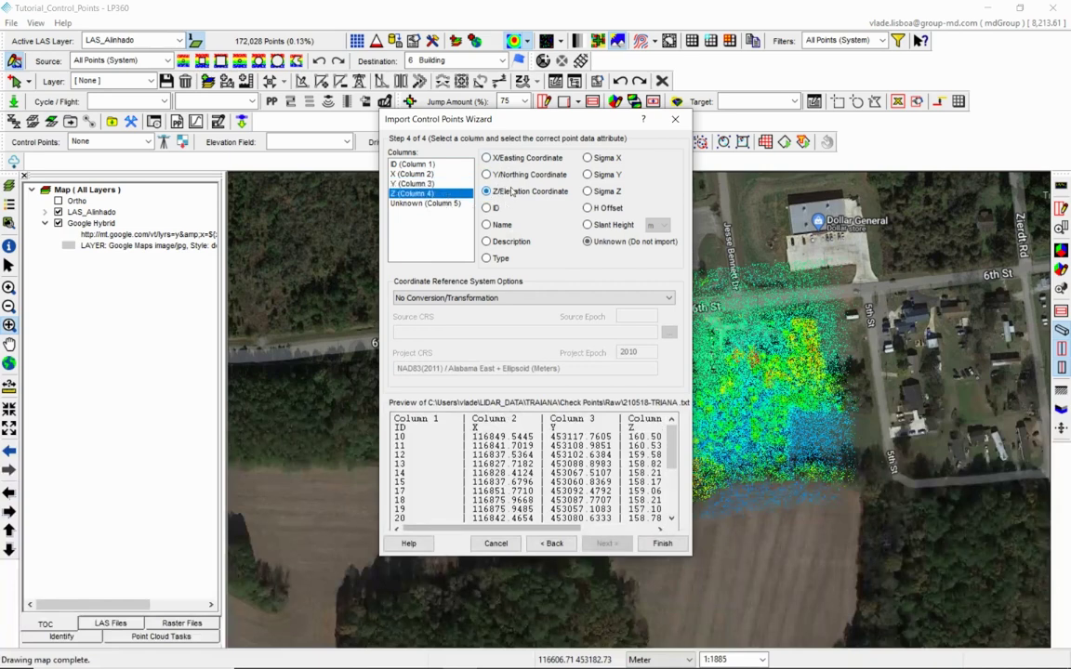
{"action": "left_click", "coordinate": [443, 205]}
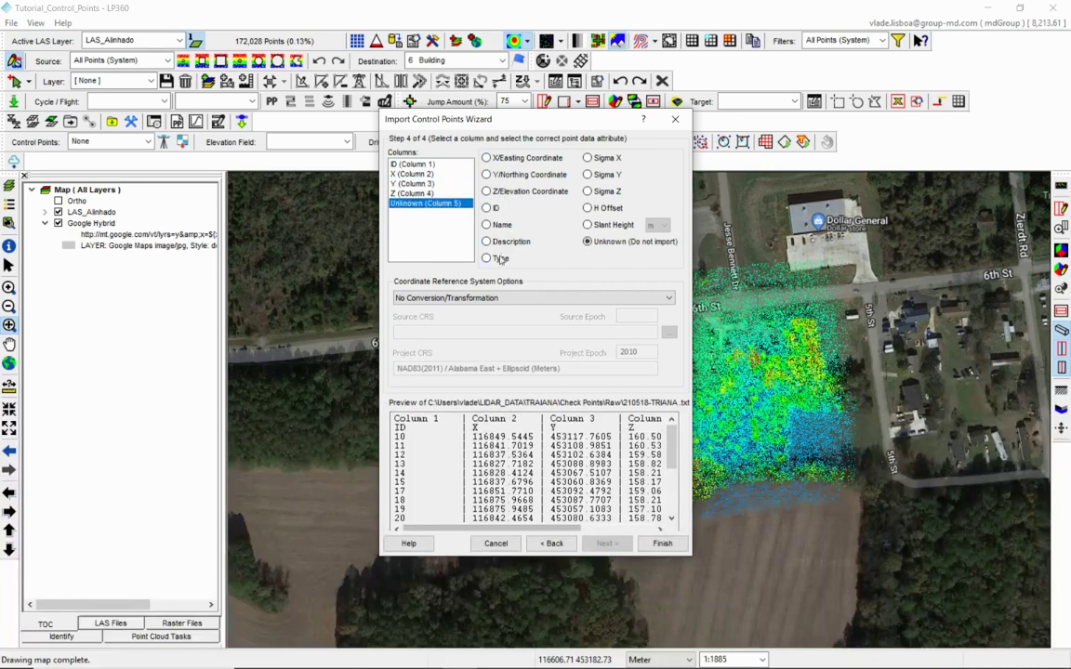
{"action": "left_click", "coordinate": [500, 258]}
{"action": "left_click", "coordinate": [663, 545]}
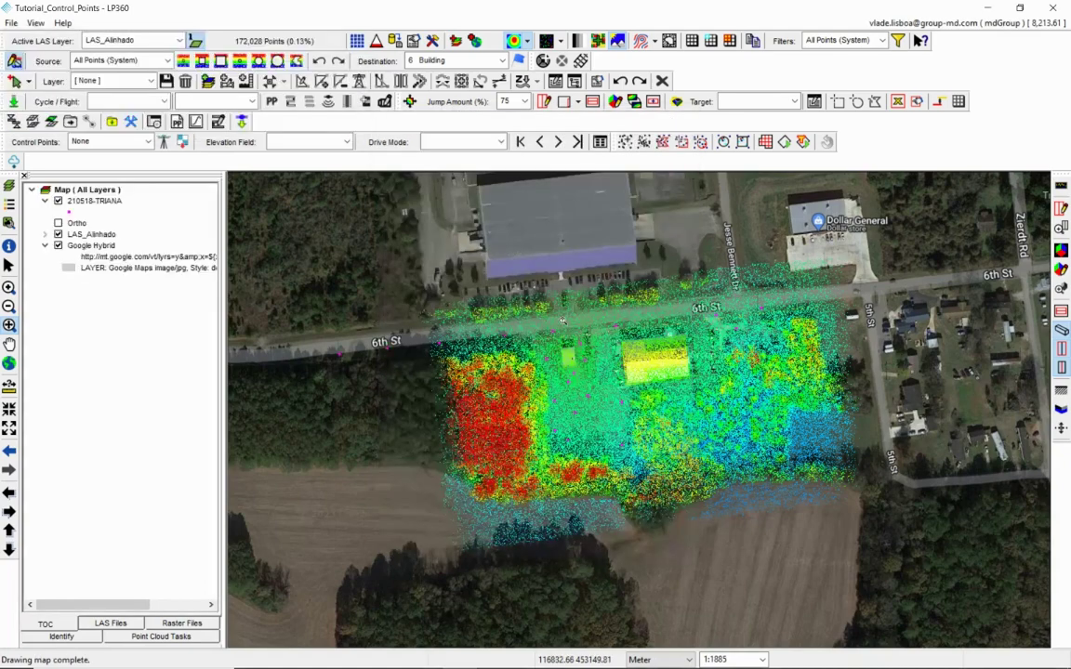
{"action": "left_click", "coordinate": [547, 363]}
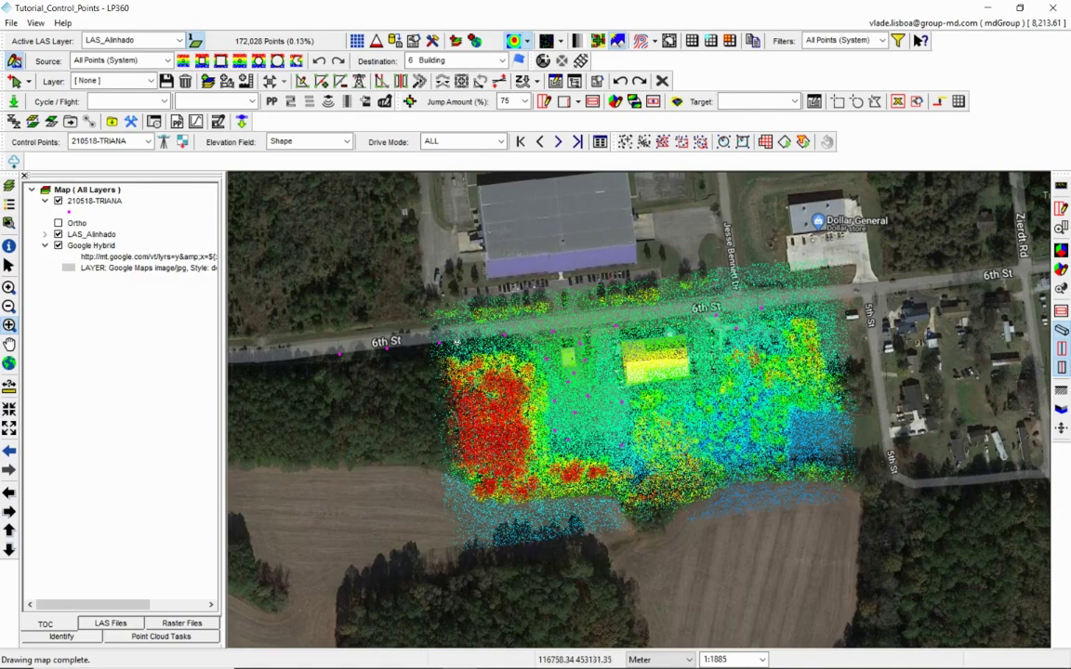
{"action": "scroll", "coordinate": [368, 374], "scroll_direction": "up", "scroll_amount": 1}
{"action": "scroll", "coordinate": [368, 374], "scroll_direction": "up", "scroll_amount": 3}
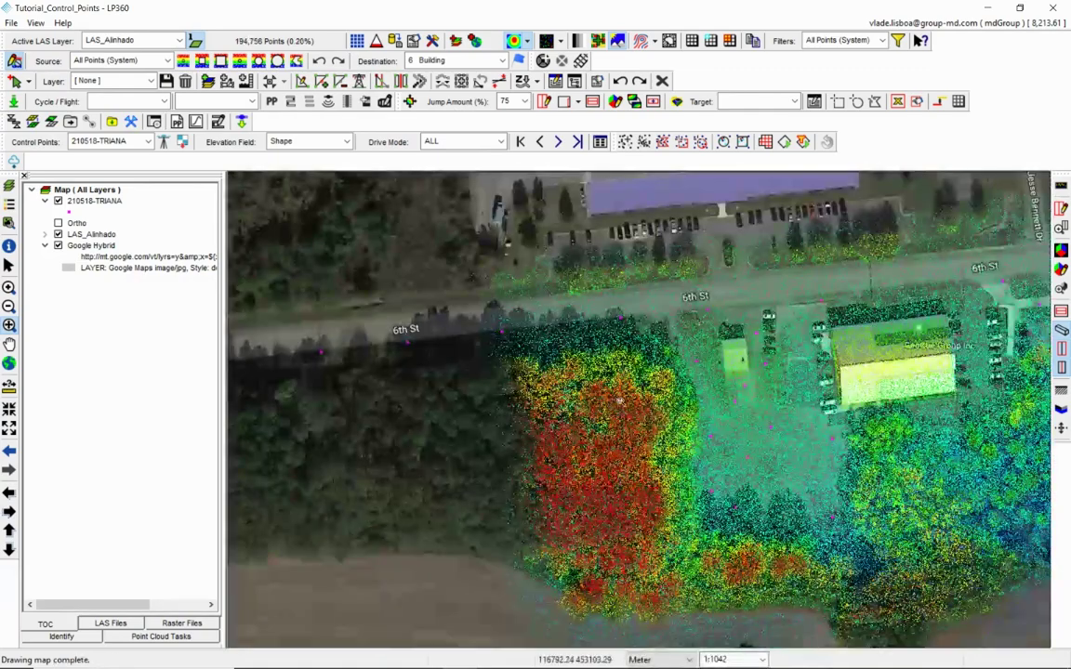
{"action": "scroll", "coordinate": [445, 332], "scroll_direction": "down", "scroll_amount": 1}
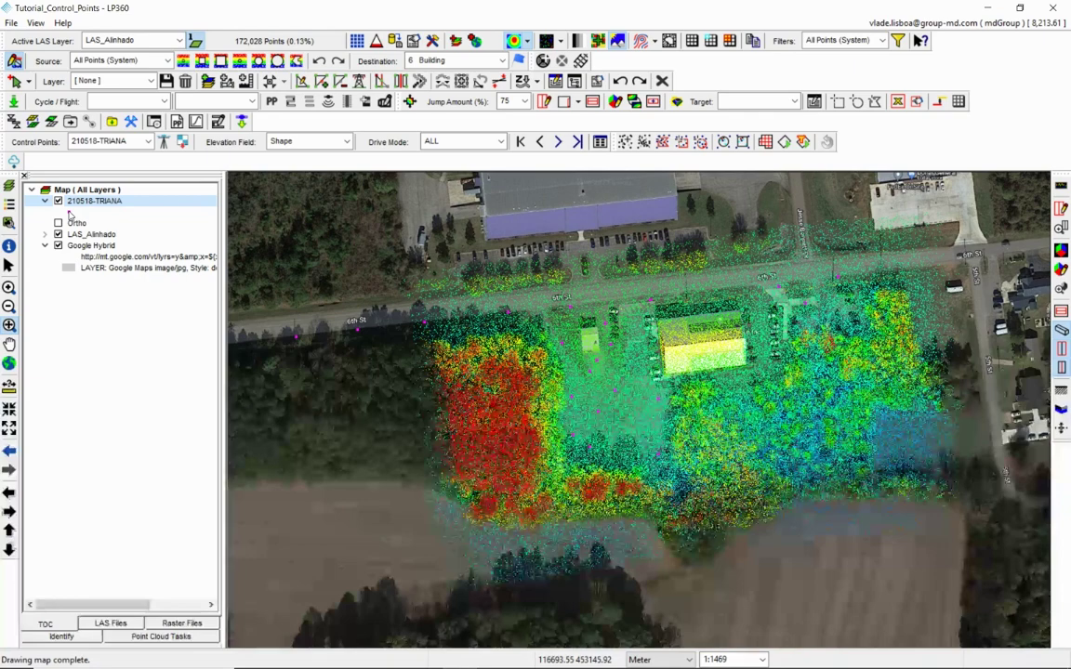
Set the 210518-TRIANA layer's symbol to size 6.0 with a red fill and show its labels.
{"action": "double_click", "coordinate": [71, 202]}
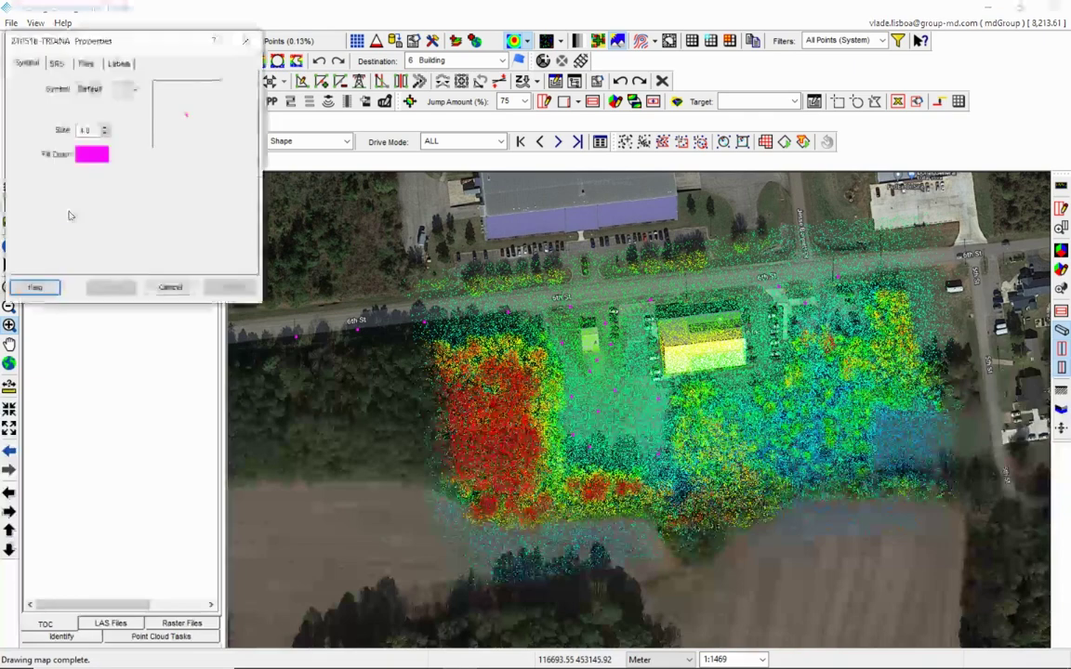
{"action": "left_click", "coordinate": [105, 133]}
{"action": "left_click", "coordinate": [106, 129]}
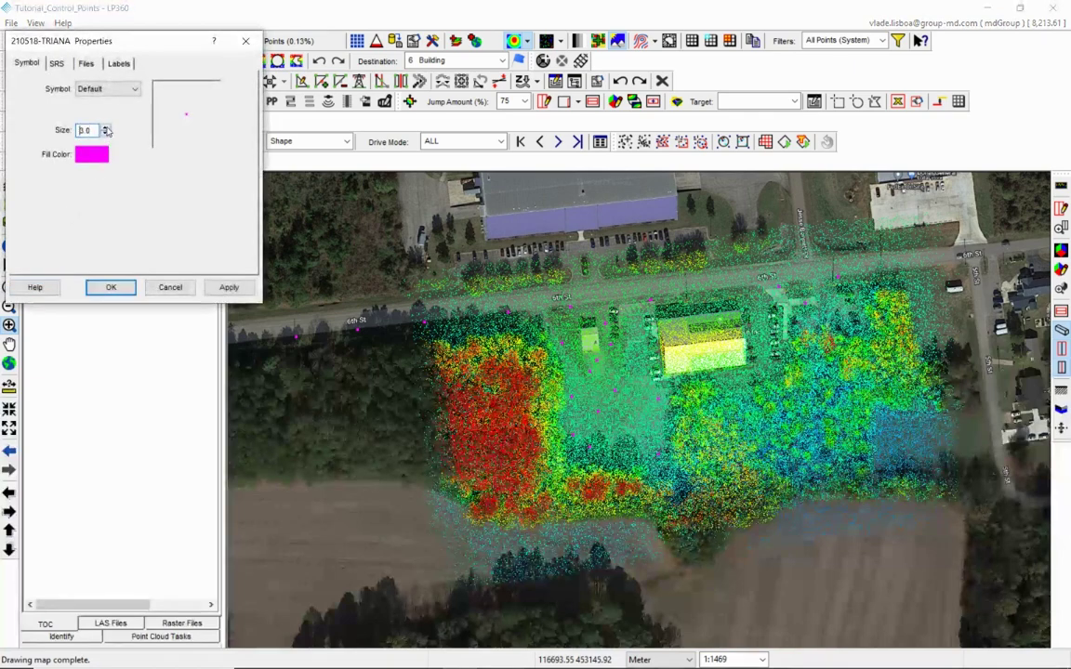
{"action": "left_click", "coordinate": [93, 155]}
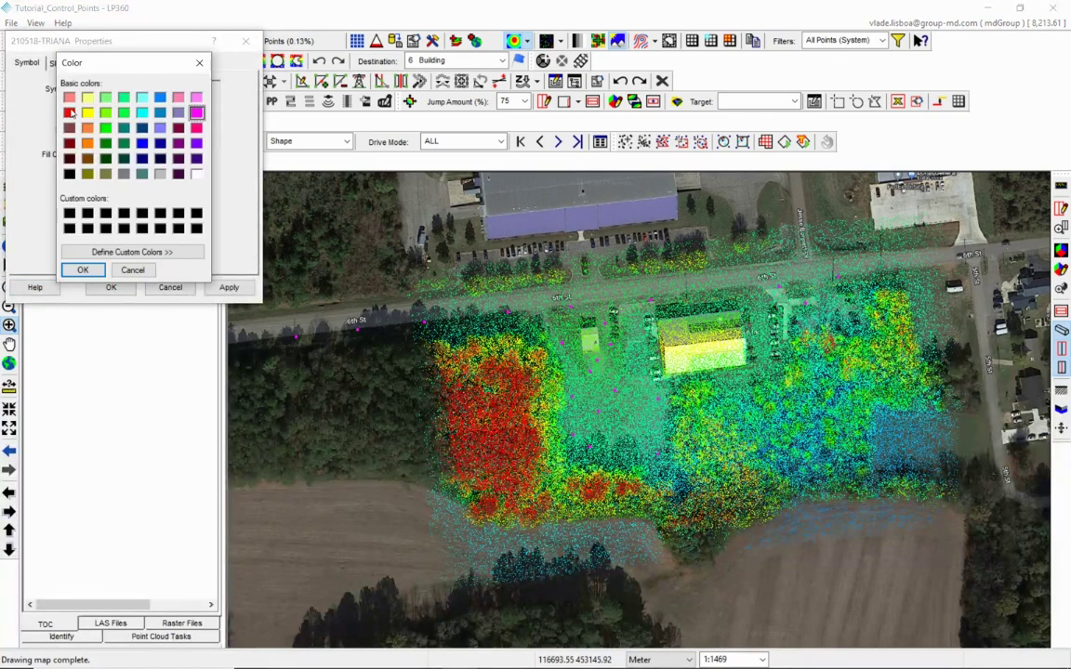
{"action": "left_click", "coordinate": [71, 113]}
{"action": "left_click", "coordinate": [83, 270]}
{"action": "left_click", "coordinate": [229, 287]}
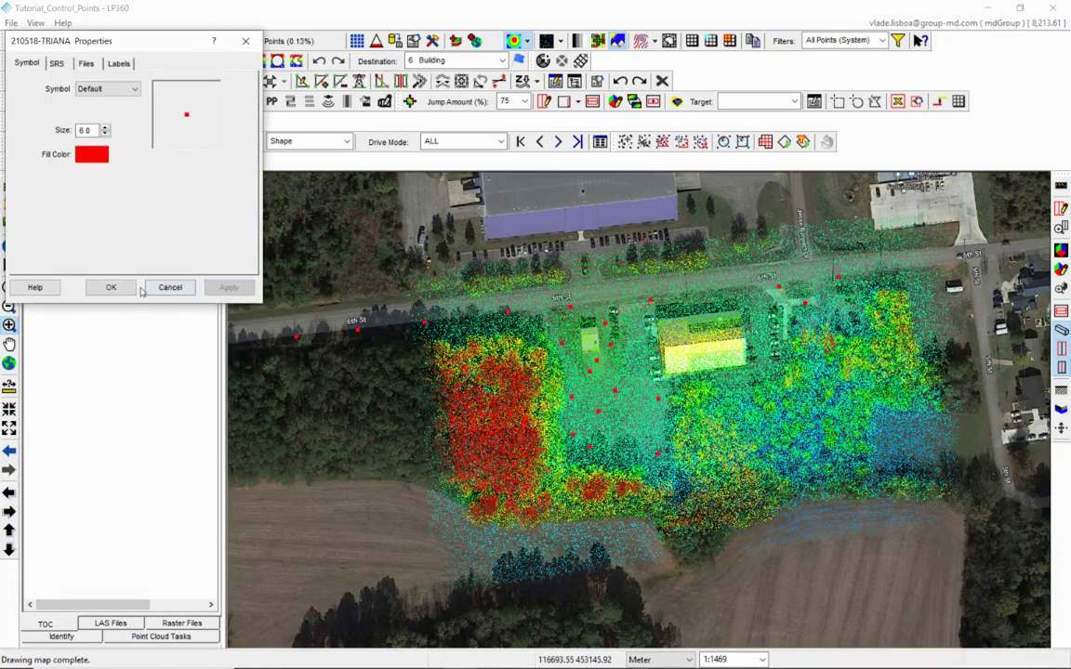
{"action": "left_click", "coordinate": [111, 288]}
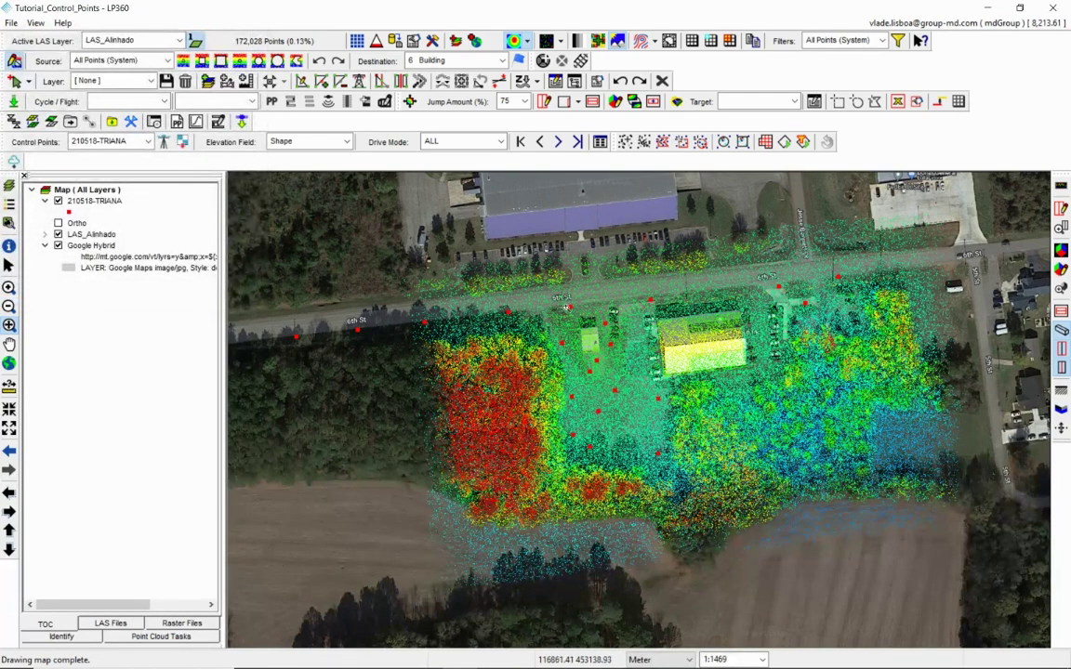
{"action": "right_click", "coordinate": [122, 207]}
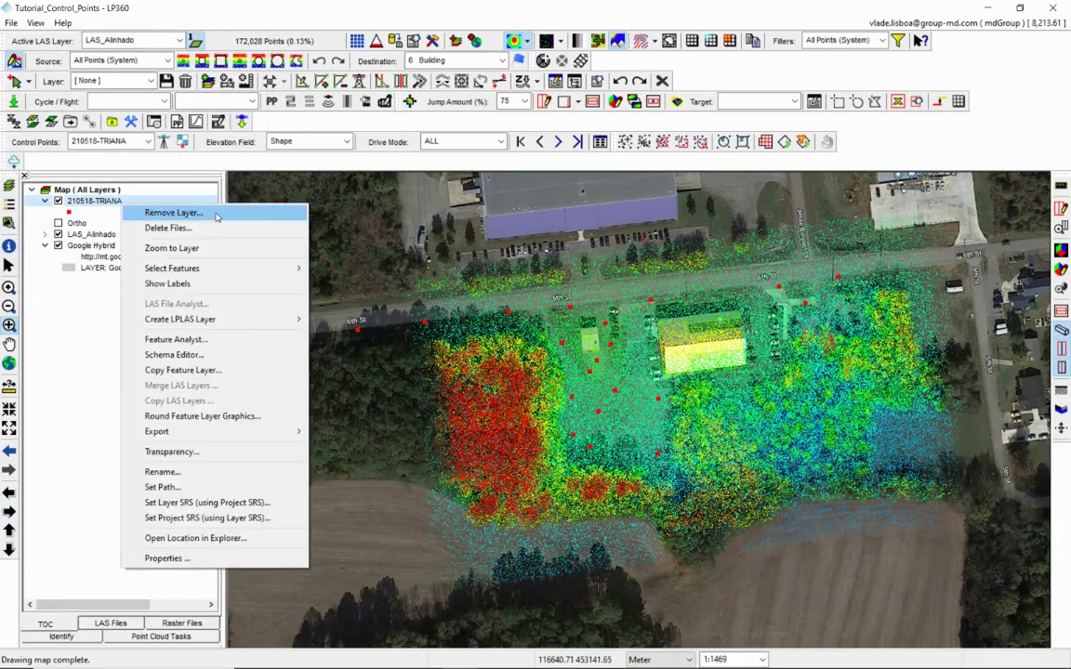
{"action": "left_click", "coordinate": [222, 283]}
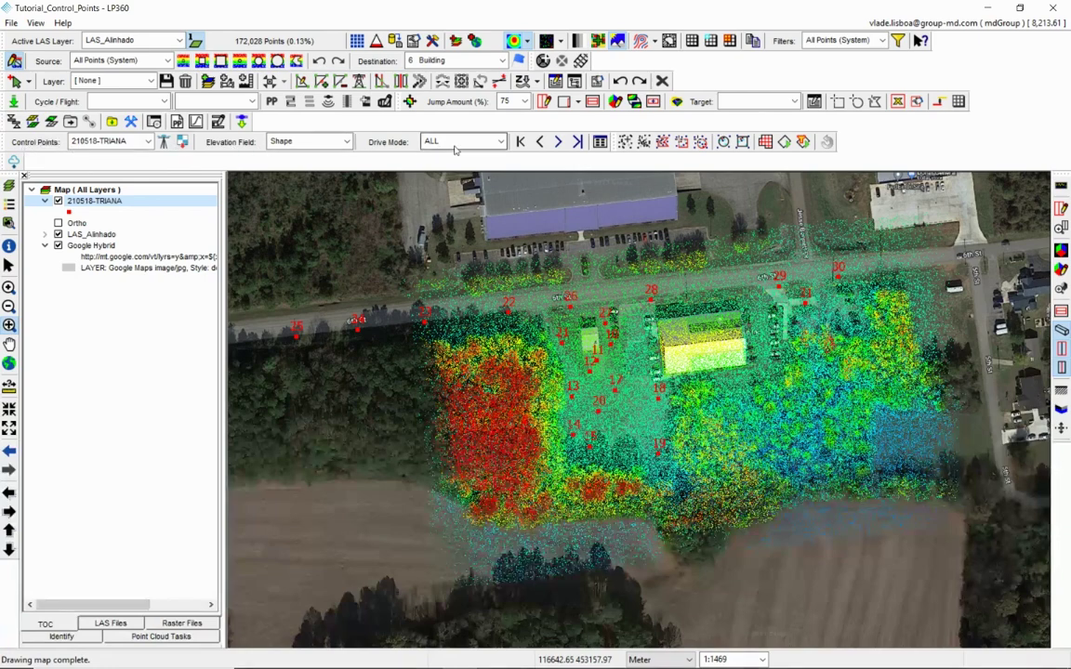
Open the Control Points Report, accepting the added Type and HOffset fields and the points outside the LAS layer, and run Auto Find.
{"action": "left_click", "coordinate": [601, 141]}
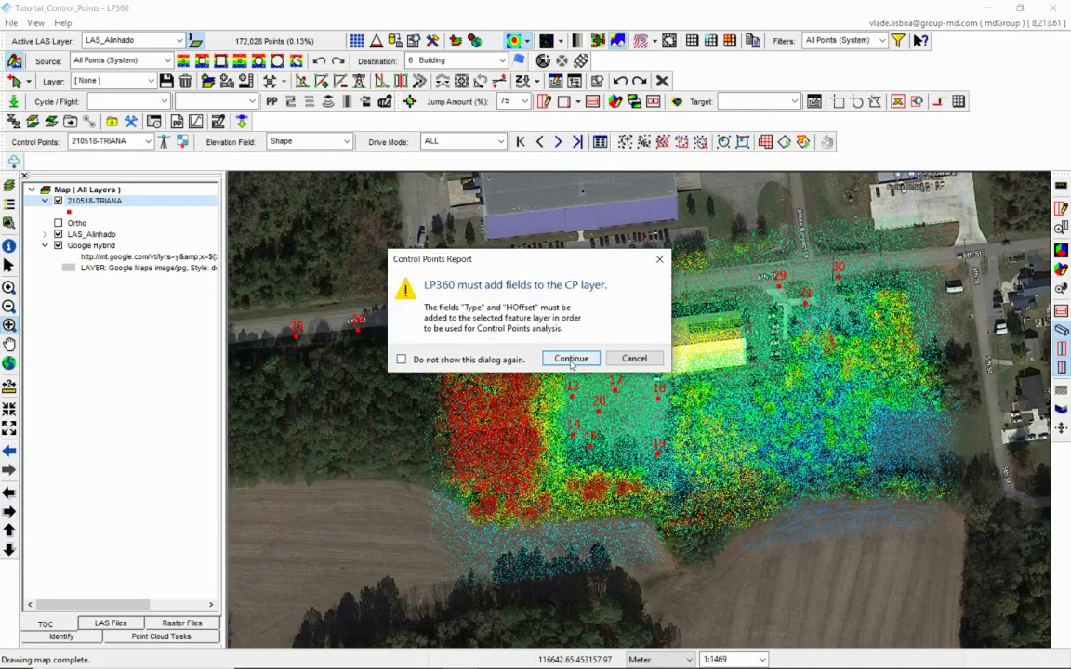
{"action": "left_click", "coordinate": [569, 358]}
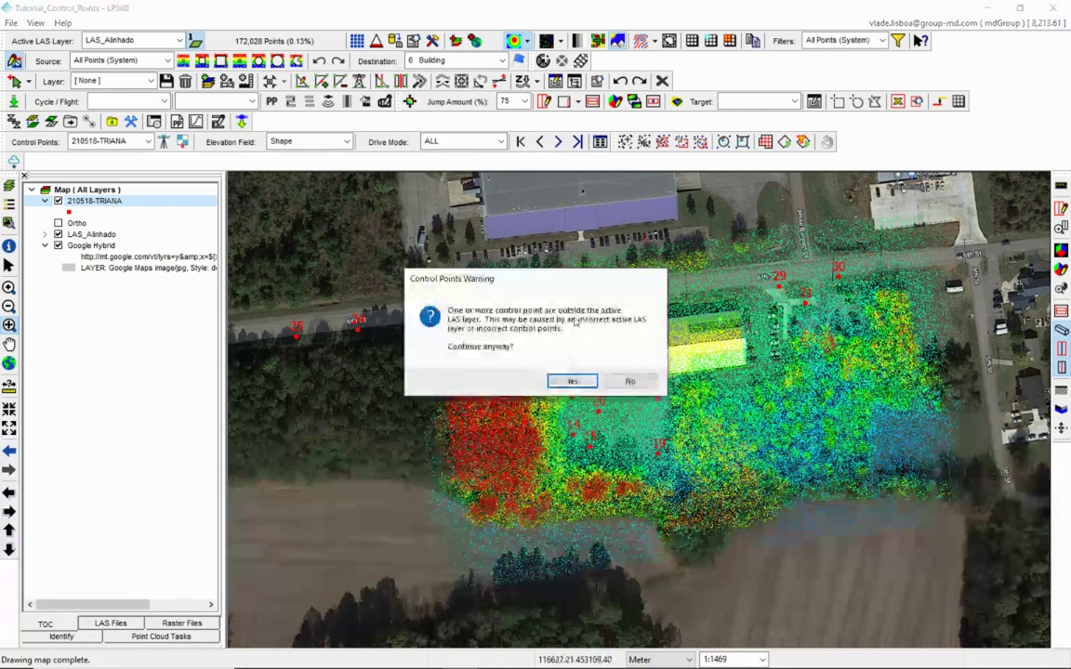
{"action": "left_click", "coordinate": [572, 380]}
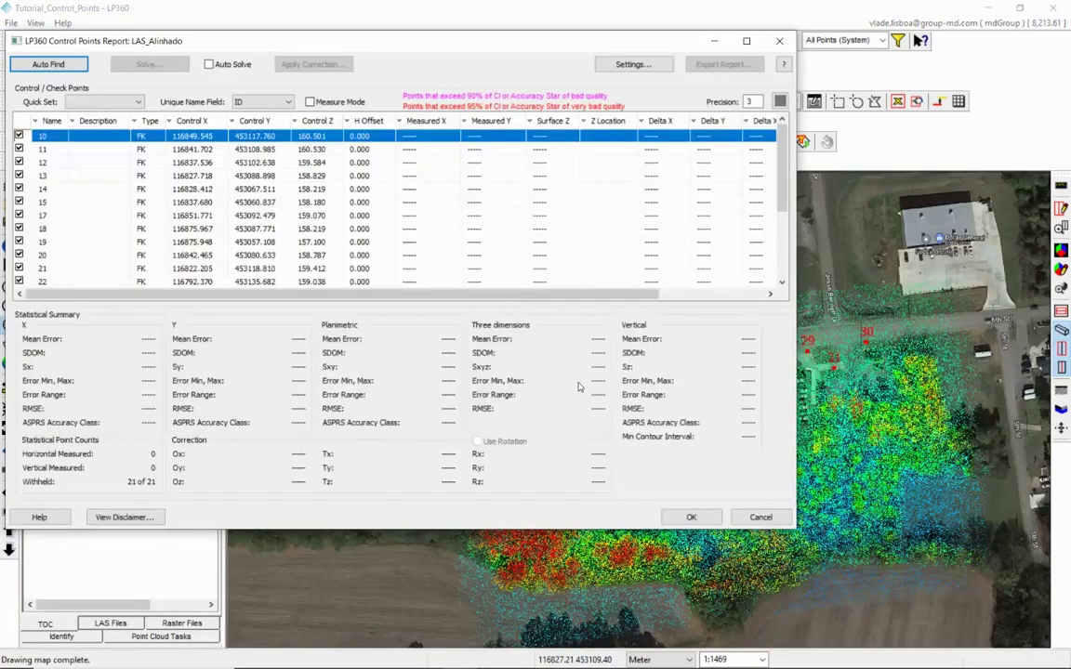
{"action": "left_click_drag", "start_coordinate": [427, 49], "coordinate": [451, 40]}
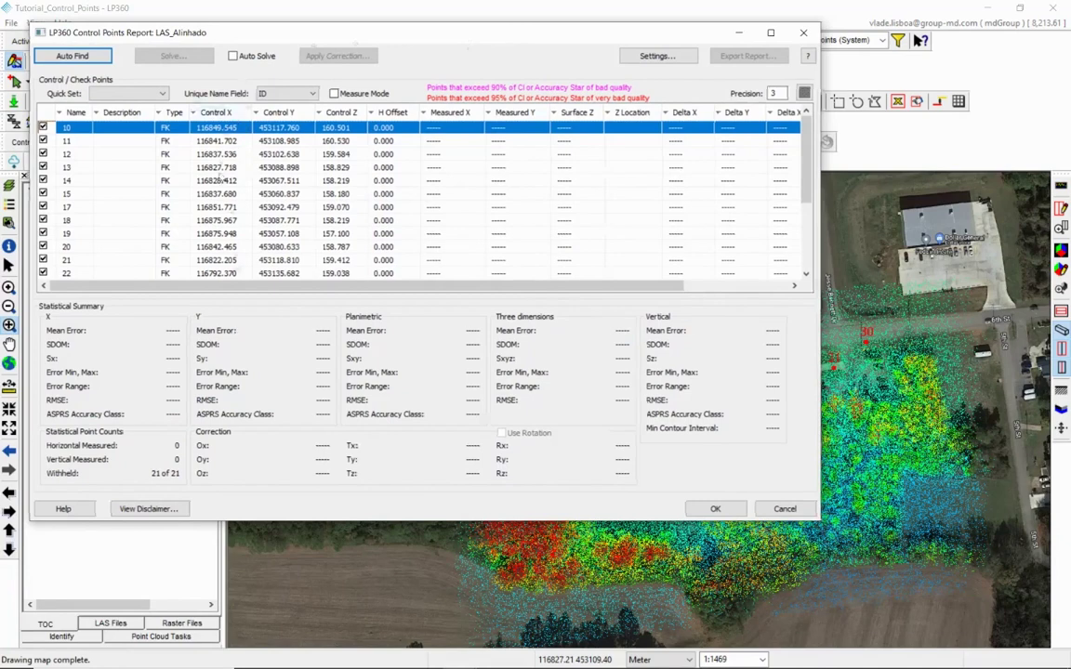
{"action": "left_click", "coordinate": [72, 56]}
{"action": "left_click", "coordinate": [40, 56]}
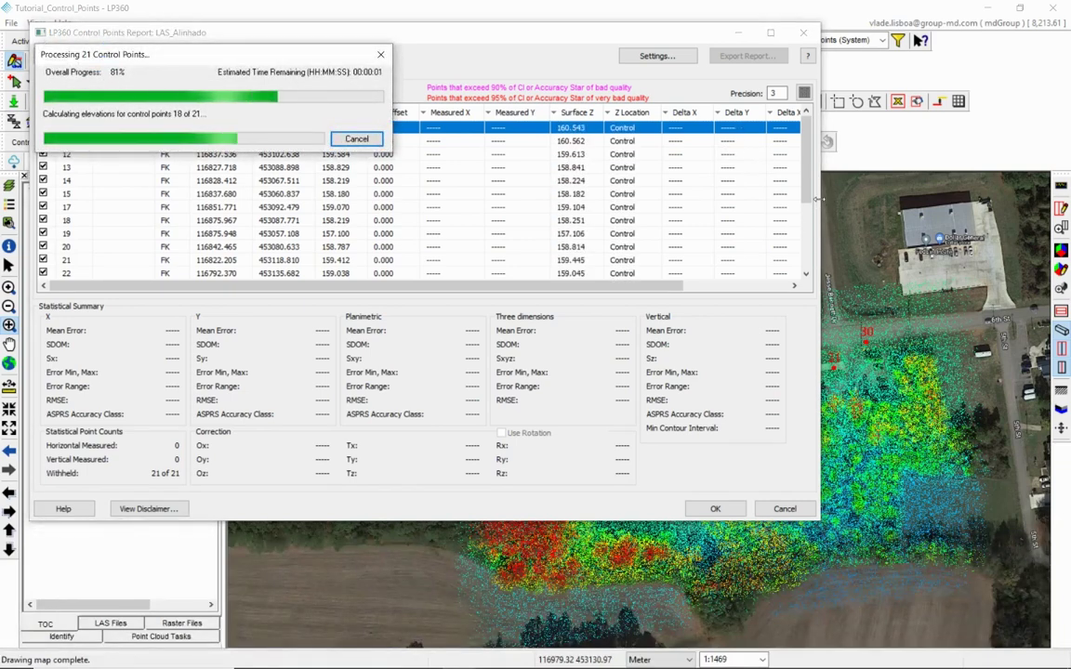
Widen the Control Points Report, acknowledge the missing-point errors and exclude control points 24 and 25 from the check.
{"action": "left_click_drag", "start_coordinate": [817, 174], "coordinate": [1032, 203]}
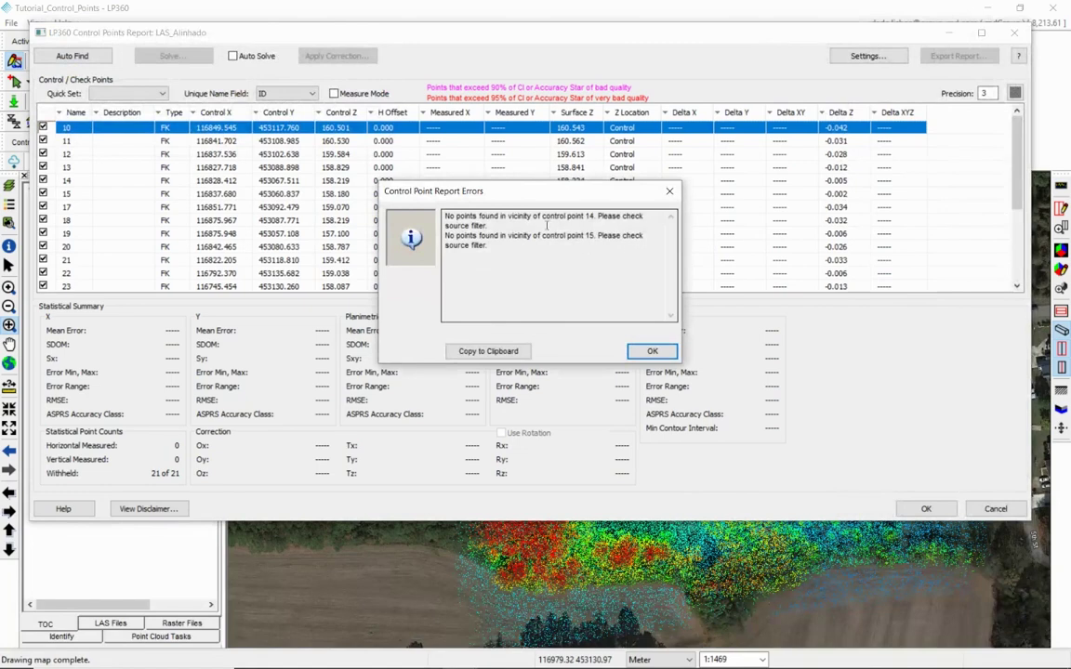
{"action": "left_click", "coordinate": [651, 352]}
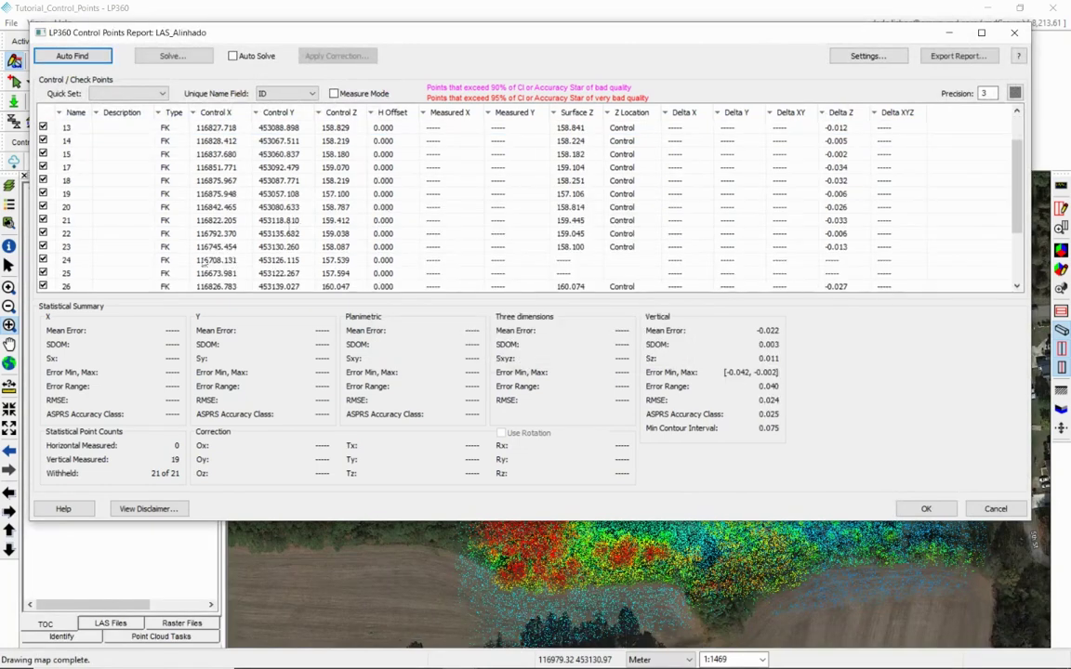
{"action": "left_click", "coordinate": [42, 260]}
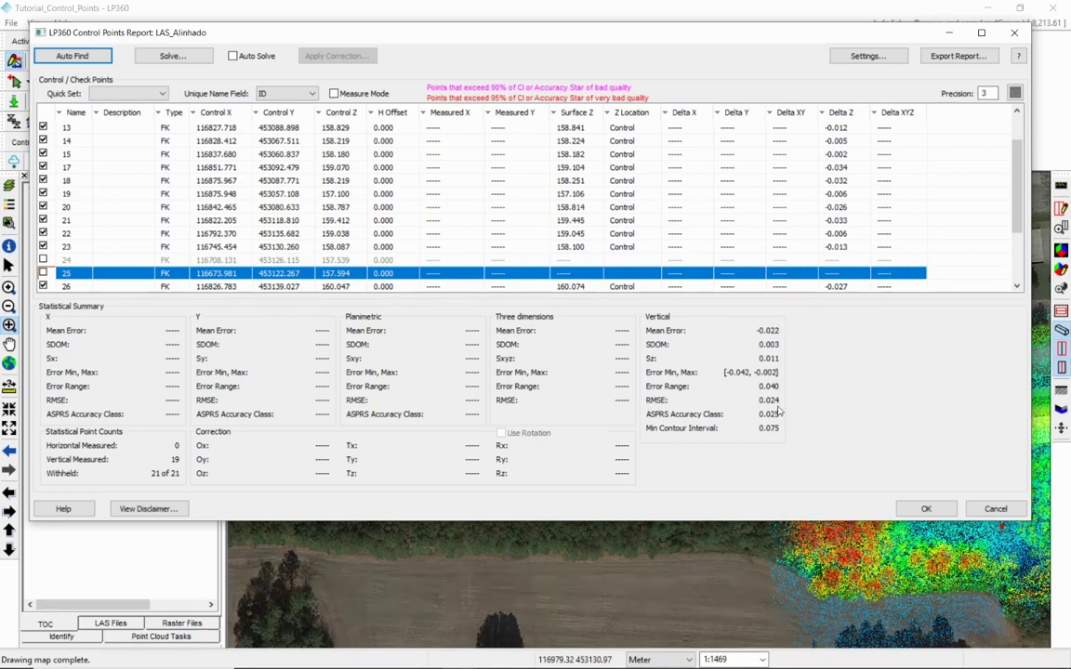
Export the accuracy report as the text file Relatorio_Acuracia_precisao in the Check Points folder and close the report.
{"action": "left_click", "coordinate": [959, 57]}
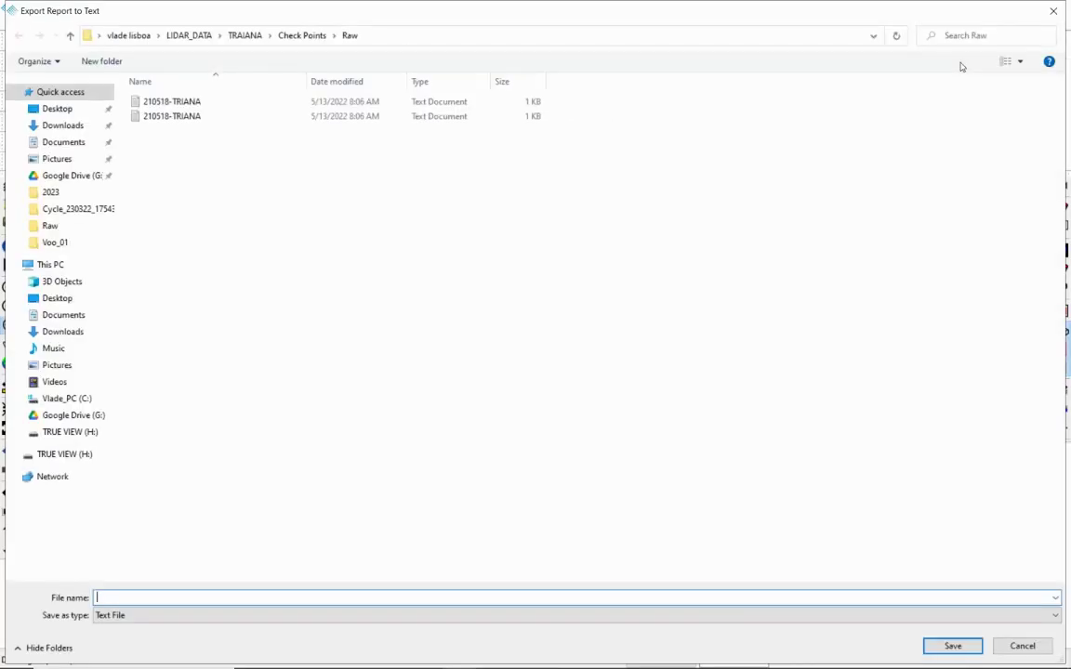
{"action": "left_click", "coordinate": [301, 35]}
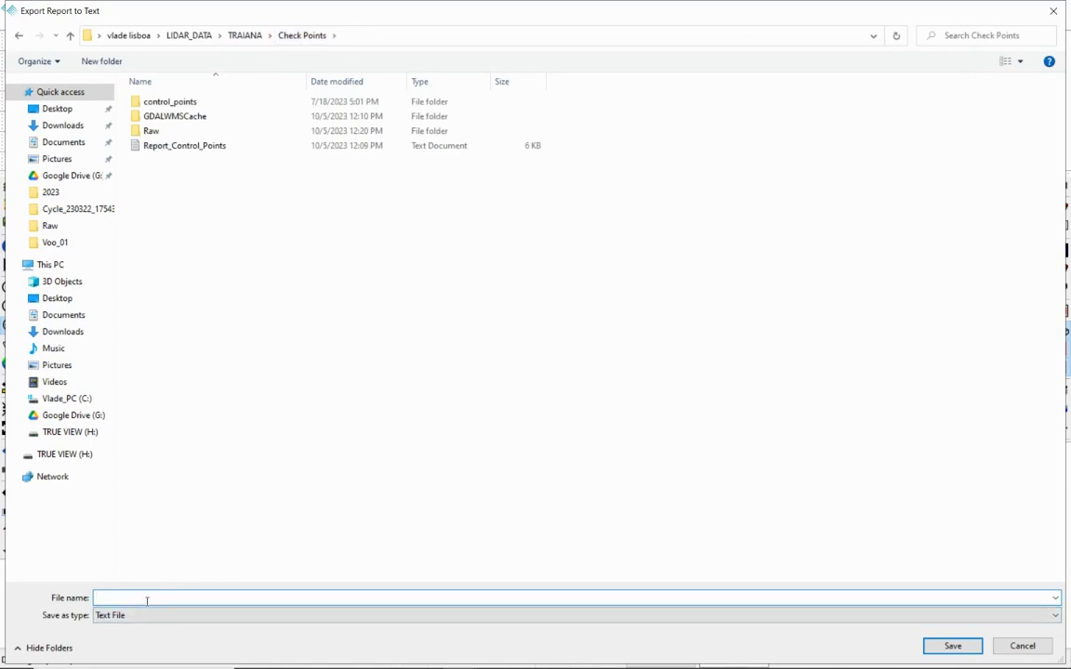
{"action": "type", "text": "Relatorio_Acuracia_pric"}
{"action": "key", "text": "BackSpace"}
{"action": "key", "text": "BackSpace"}
{"action": "type", "text": "ecisao"}
{"action": "key", "text": "Return"}
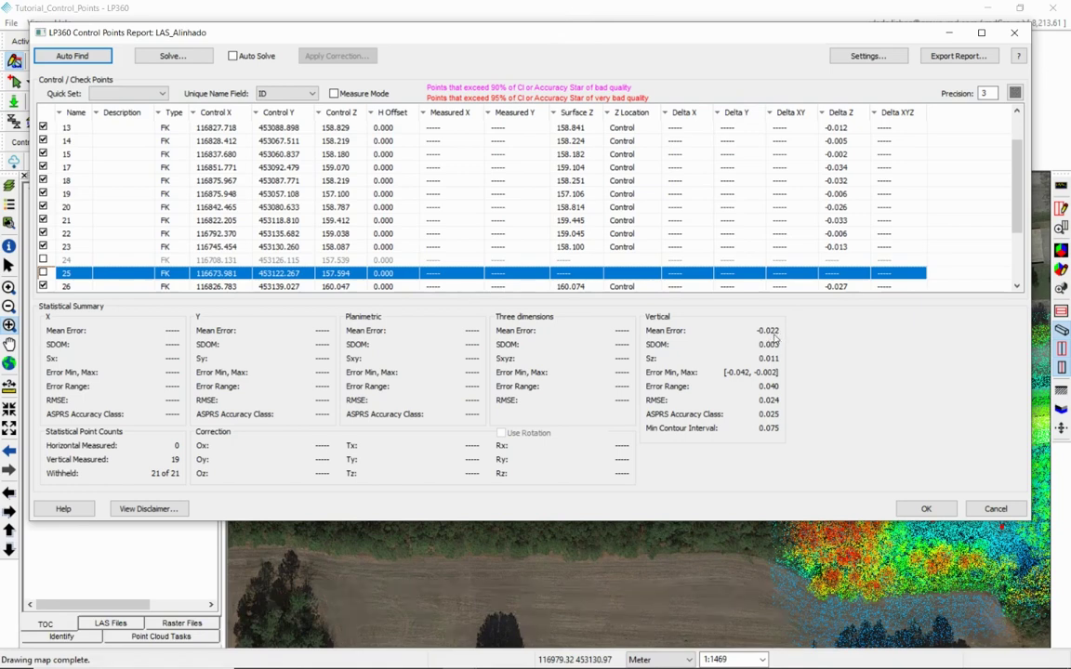
{"action": "left_click", "coordinate": [928, 510]}
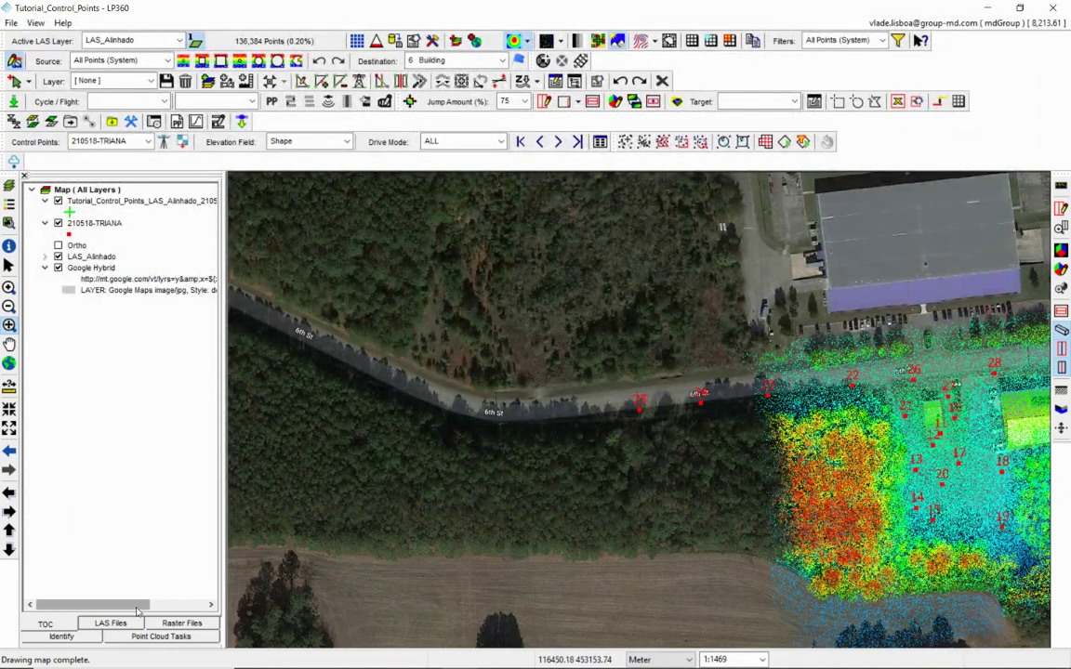
Show the point cloud task properties and zoom the map to the full data extent.
{"action": "left_click", "coordinate": [172, 638]}
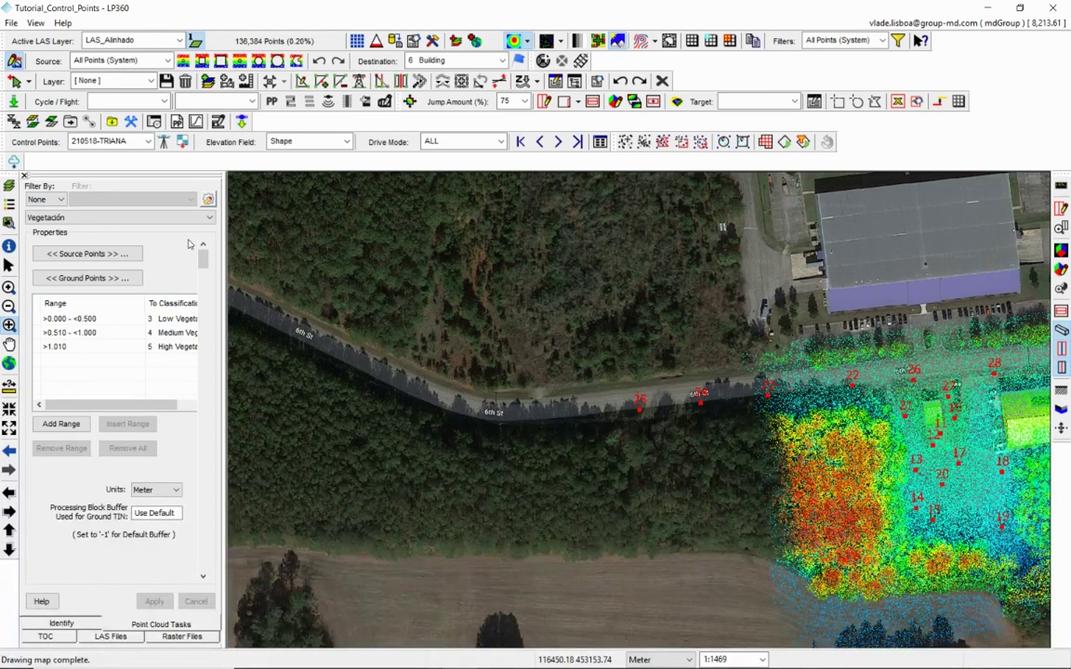
{"action": "left_click", "coordinate": [9, 363]}
{"action": "left_click", "coordinate": [119, 217]}
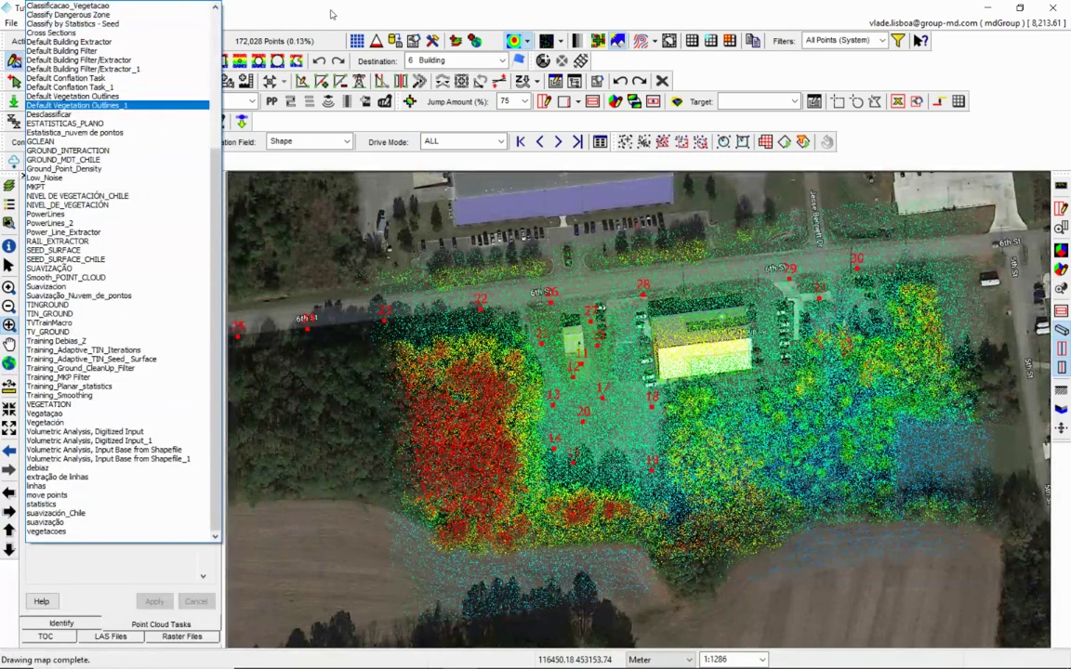
{"action": "left_click", "coordinate": [301, 13]}
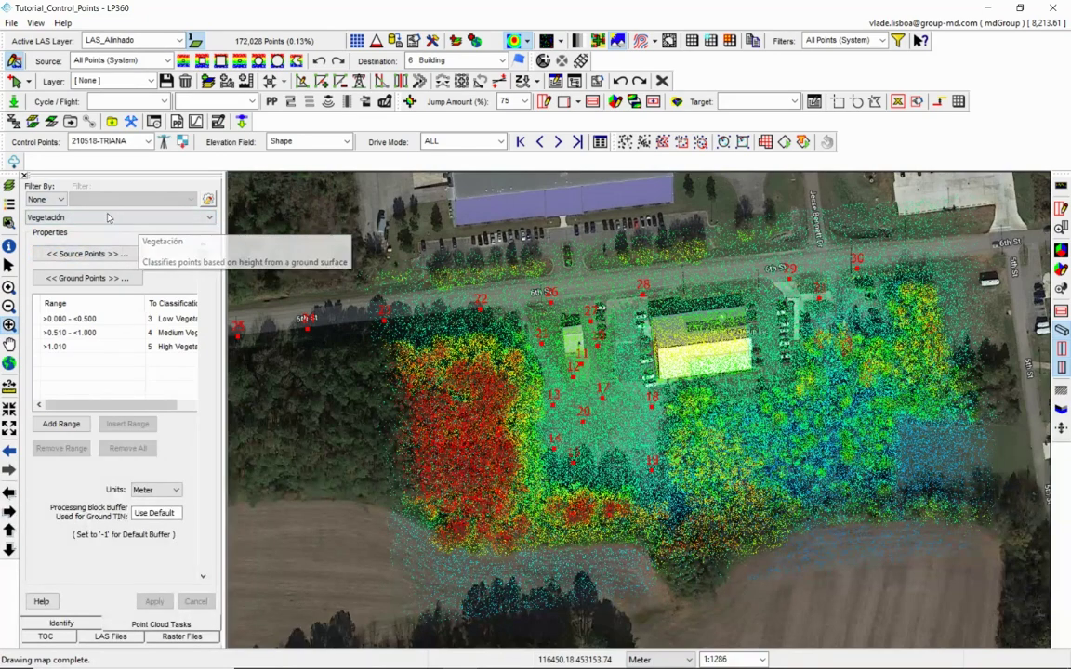
{"action": "left_click", "coordinate": [140, 217]}
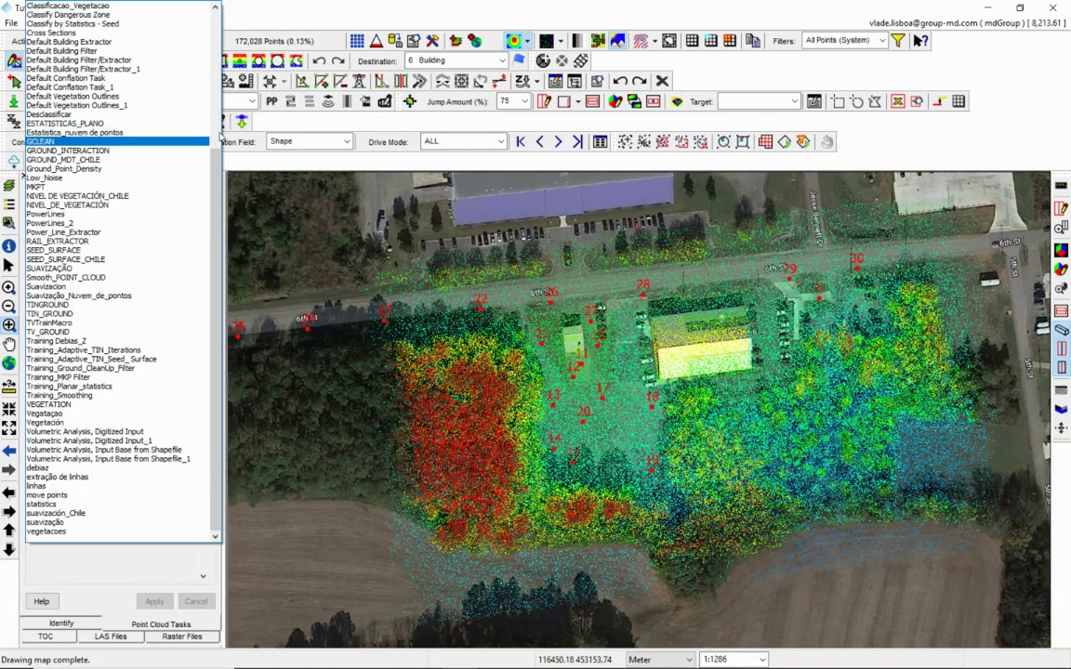
{"action": "key", "text": "Escape"}
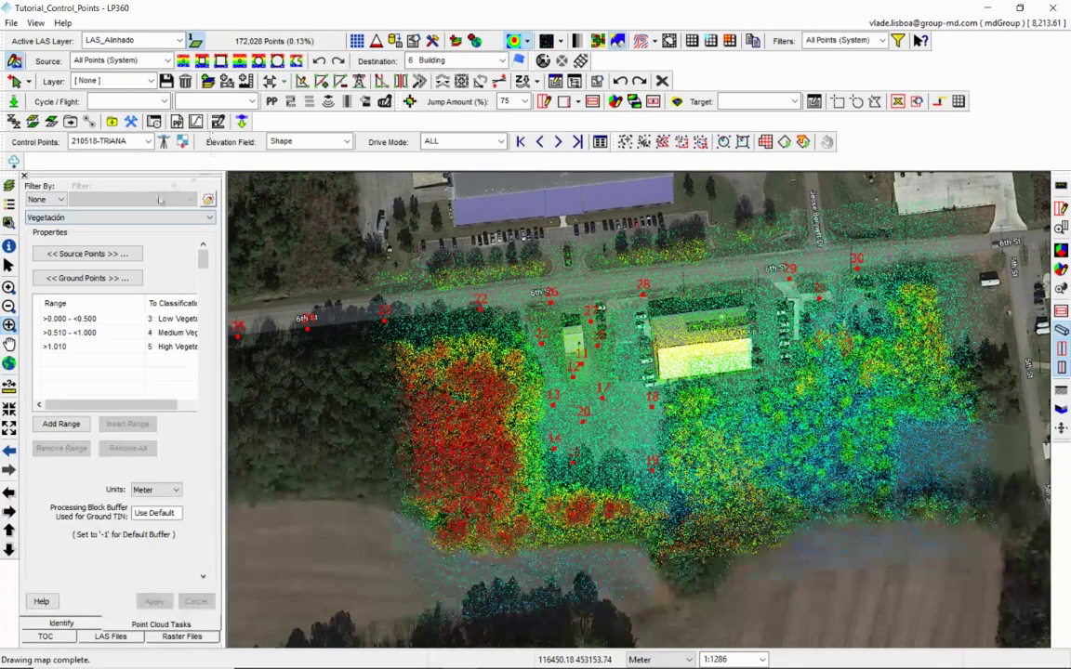
Add an Affine Transform LAS point cloud task named Debias_Z and make it the active task.
{"action": "left_click", "coordinate": [209, 202]}
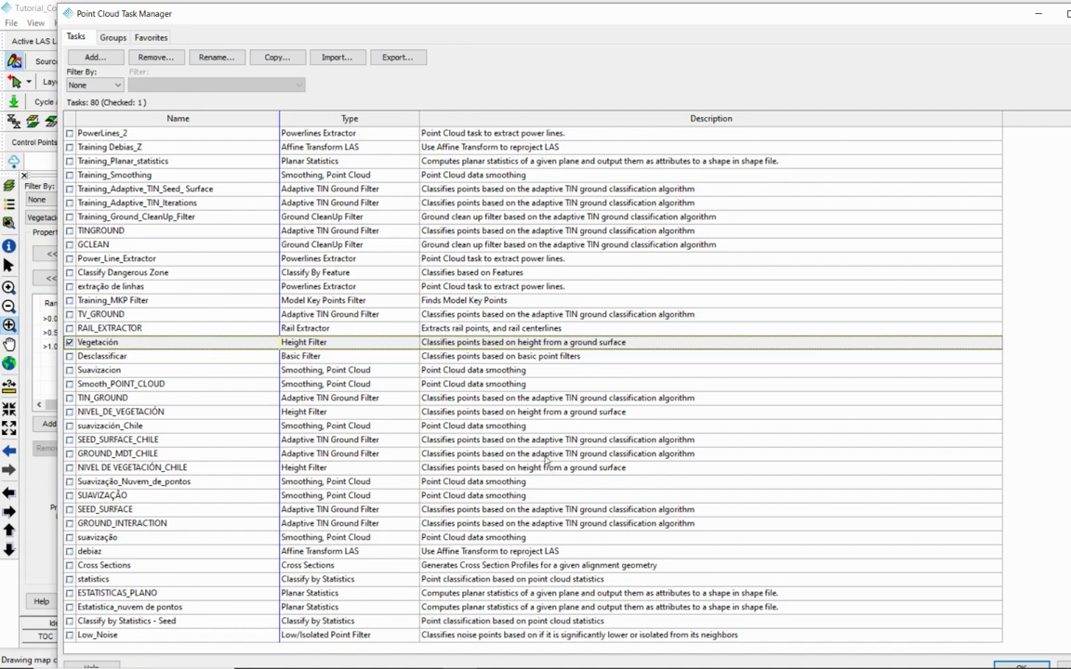
{"action": "left_click", "coordinate": [167, 147]}
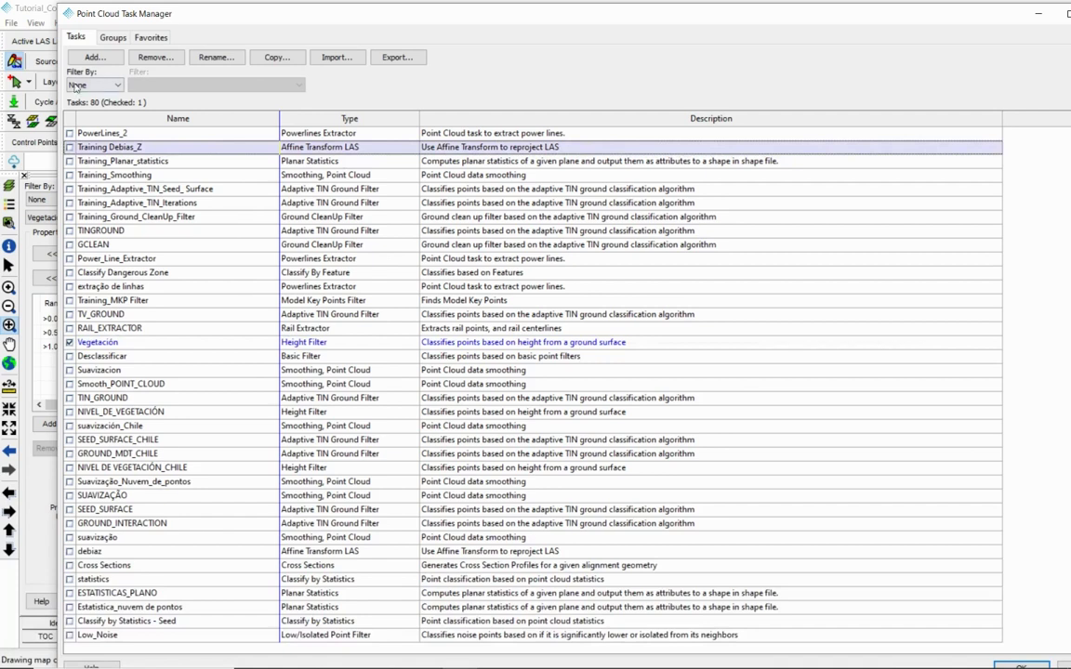
{"action": "left_click", "coordinate": [97, 58]}
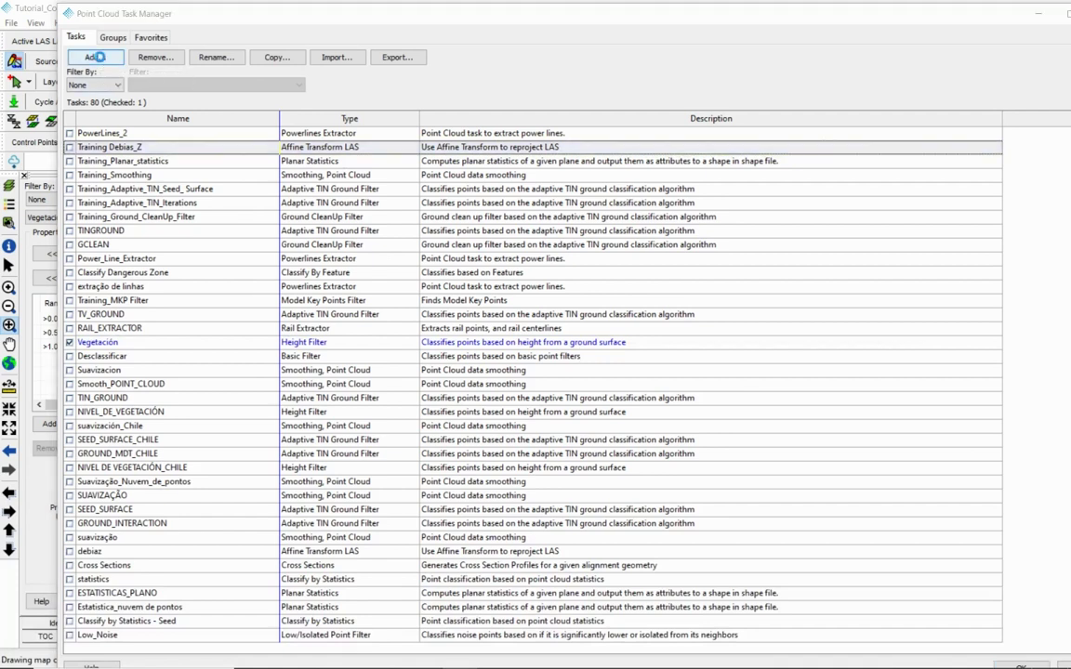
{"action": "left_click_drag", "start_coordinate": [210, 39], "coordinate": [656, 65]}
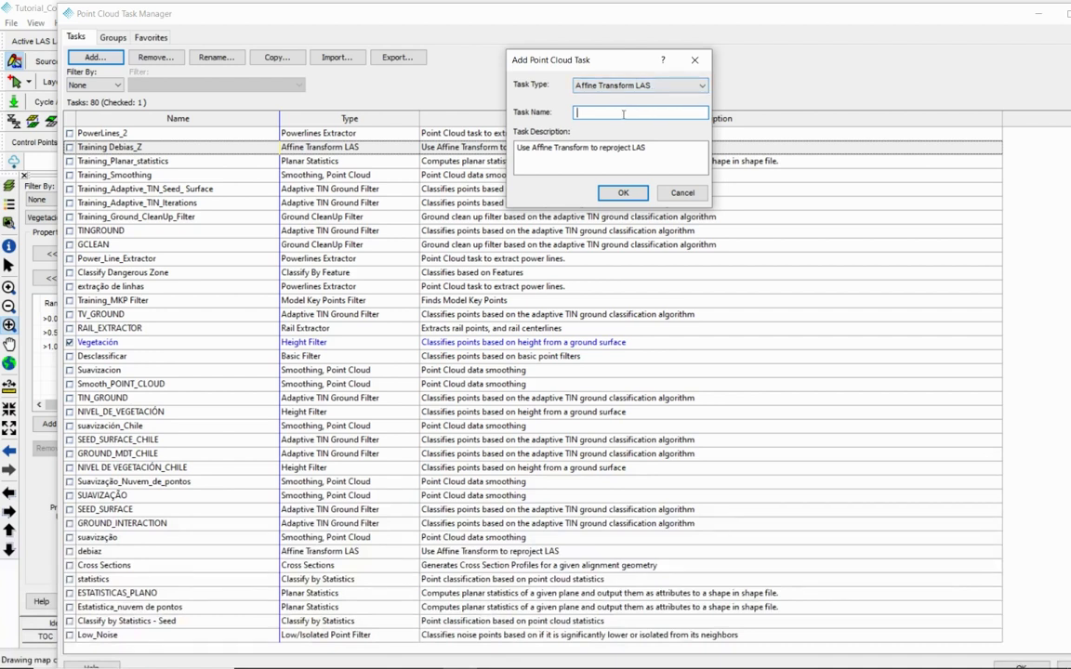
{"action": "type", "text": "Debi"}
{"action": "type", "text": "as_X"}
{"action": "key", "text": "BackSpace"}
{"action": "type", "text": "Z"}
{"action": "key", "text": "Return"}
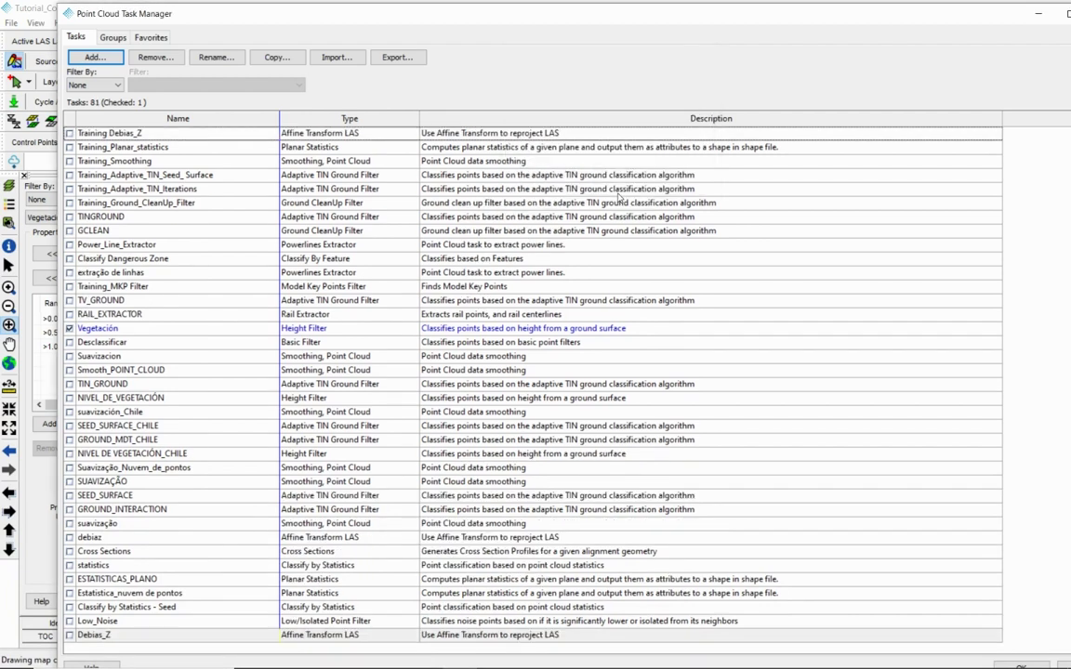
{"action": "left_click", "coordinate": [172, 635]}
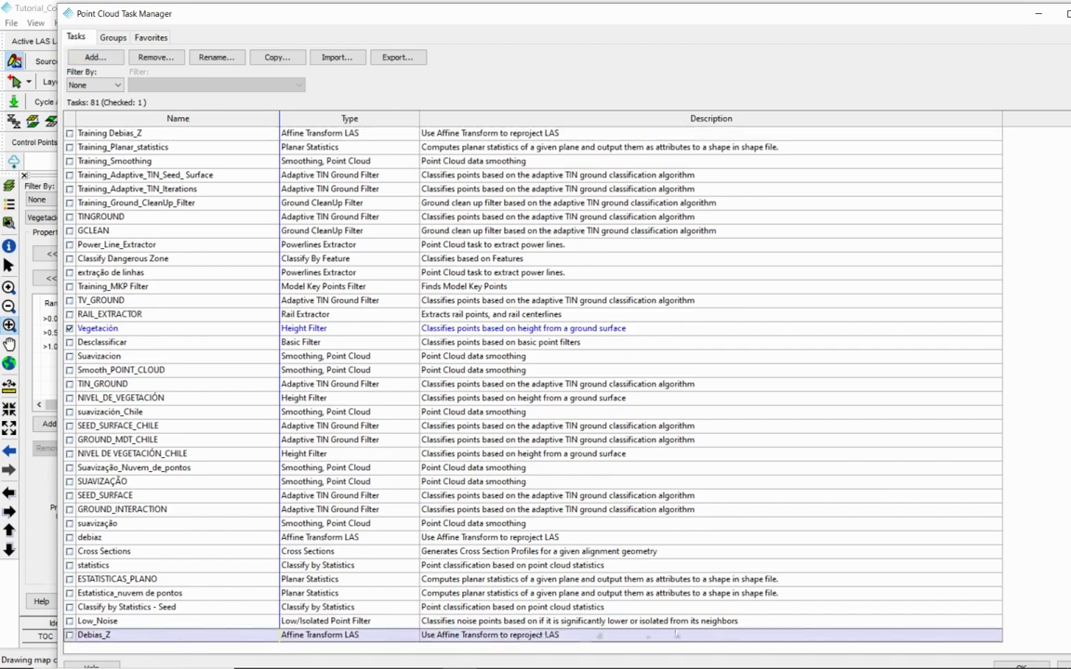
{"action": "double_click", "coordinate": [813, 636]}
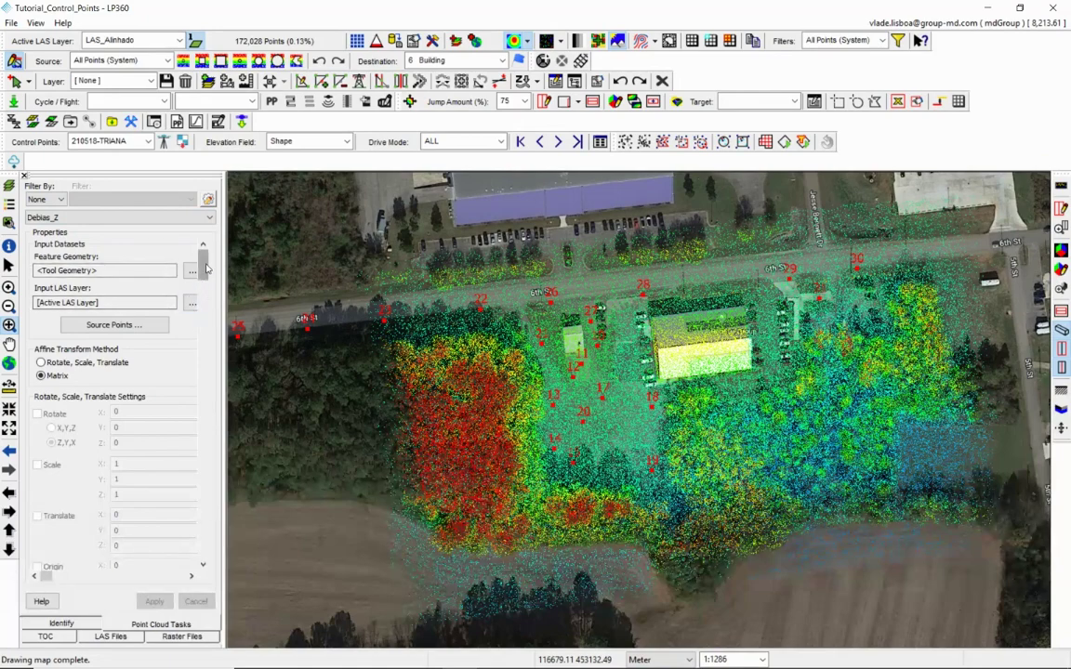
Set the Debias_Z transform method to Rotate, Scale, Translate and enable a translation of -0.022 in Z.
{"action": "scroll", "coordinate": [206, 279], "scroll_direction": "down", "scroll_amount": 1}
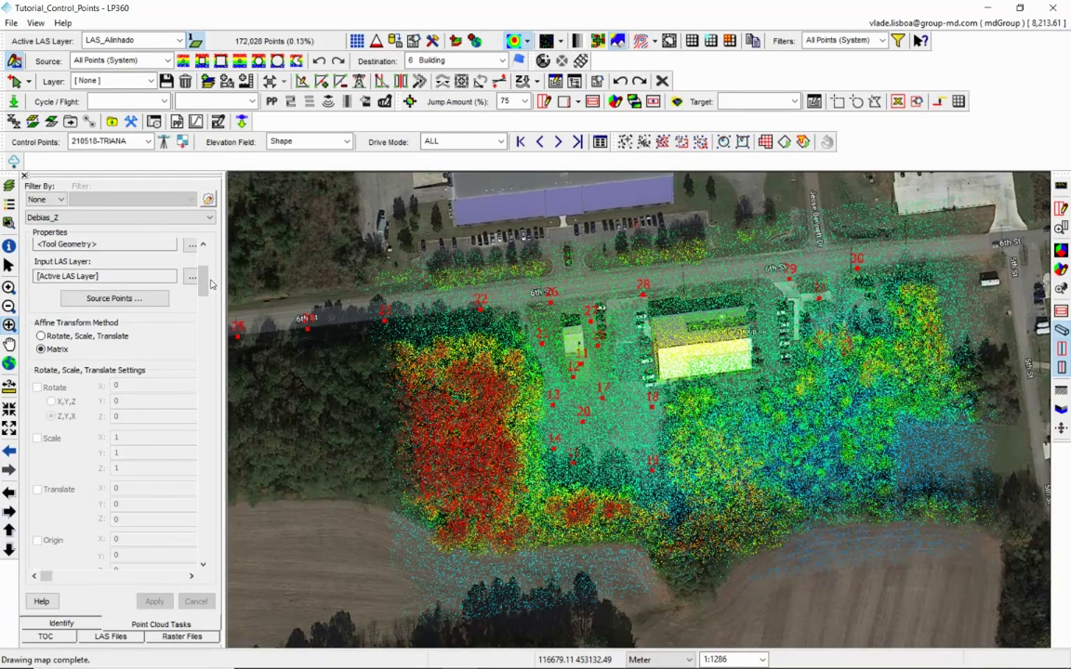
{"action": "left_click", "coordinate": [40, 337]}
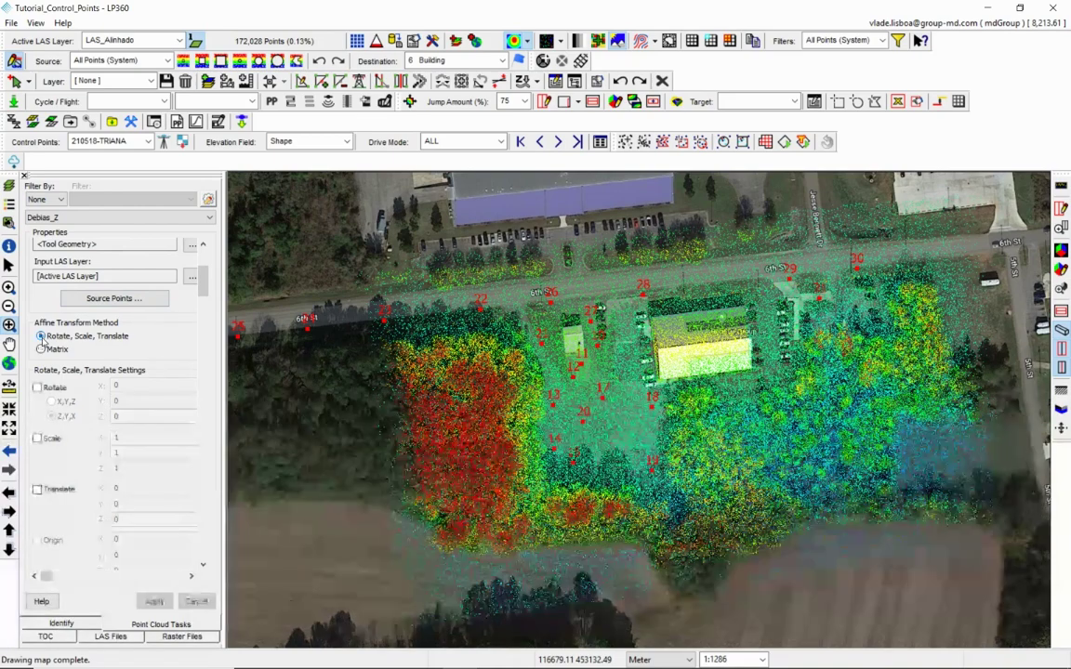
{"action": "left_click", "coordinate": [38, 490]}
{"action": "double_click", "coordinate": [125, 519]}
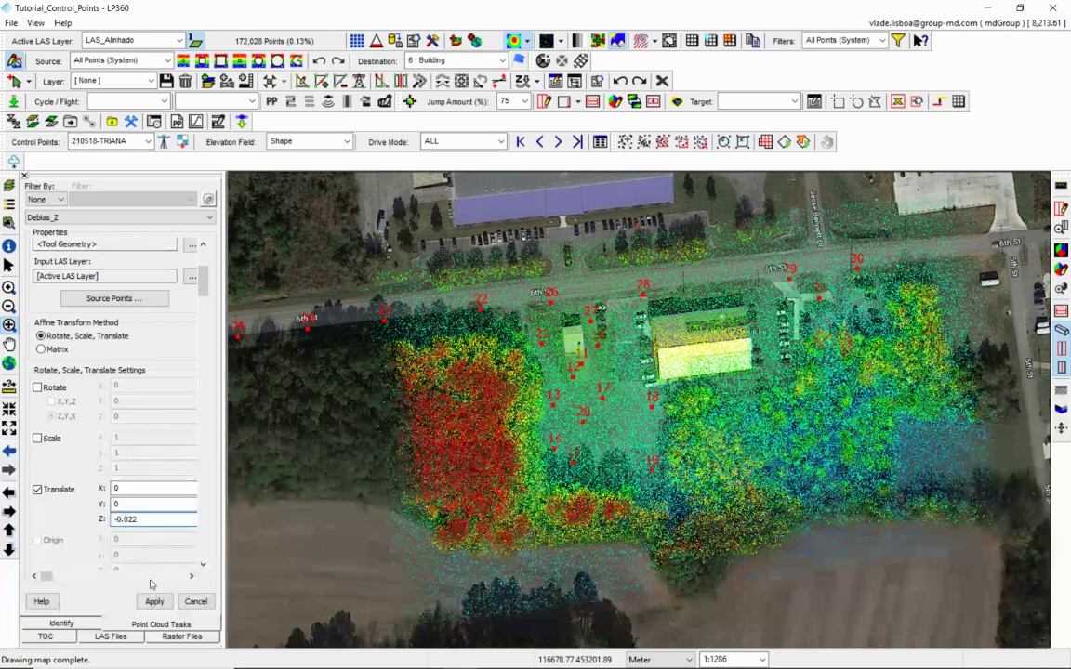
Widen the task properties and open the I/O Manager for the Debias_Z output folder.
{"action": "scroll", "coordinate": [194, 446], "scroll_direction": "down", "scroll_amount": 1}
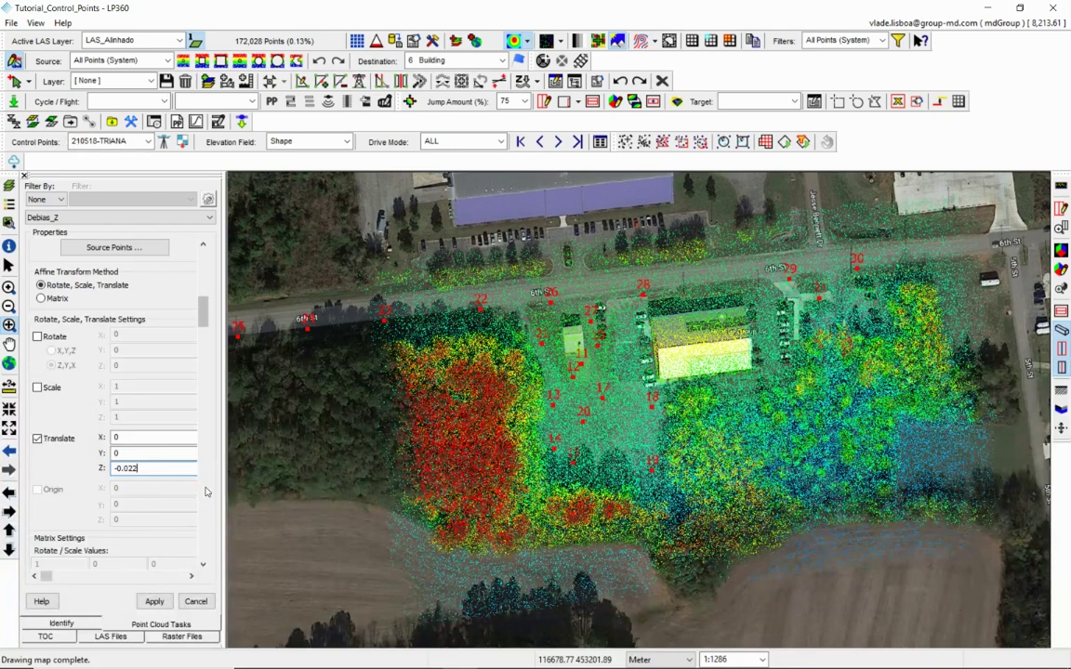
{"action": "scroll", "coordinate": [207, 492], "scroll_direction": "down", "scroll_amount": 4}
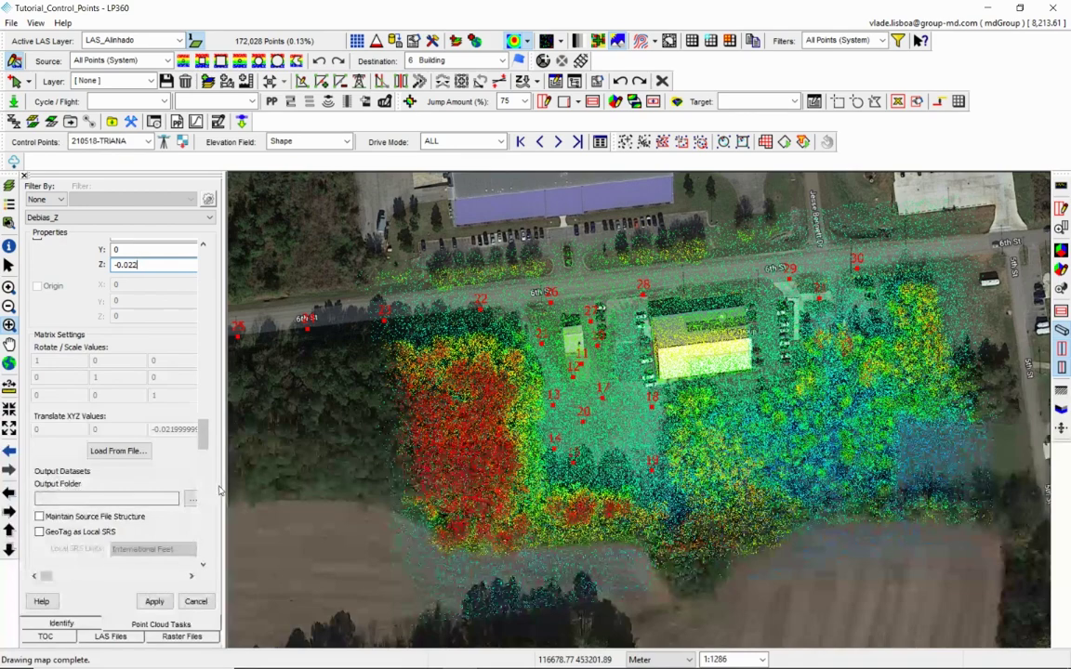
{"action": "left_click_drag", "start_coordinate": [223, 485], "coordinate": [318, 484]}
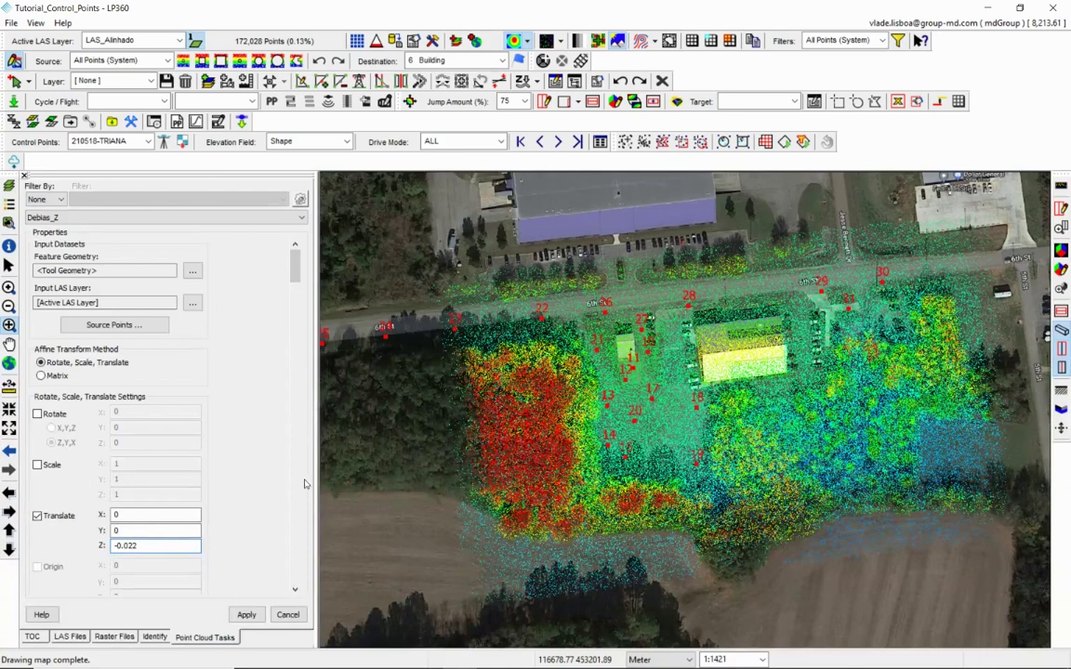
{"action": "scroll", "coordinate": [276, 437], "scroll_direction": "down", "scroll_amount": 3}
{"action": "scroll", "coordinate": [295, 495], "scroll_direction": "down", "scroll_amount": 3}
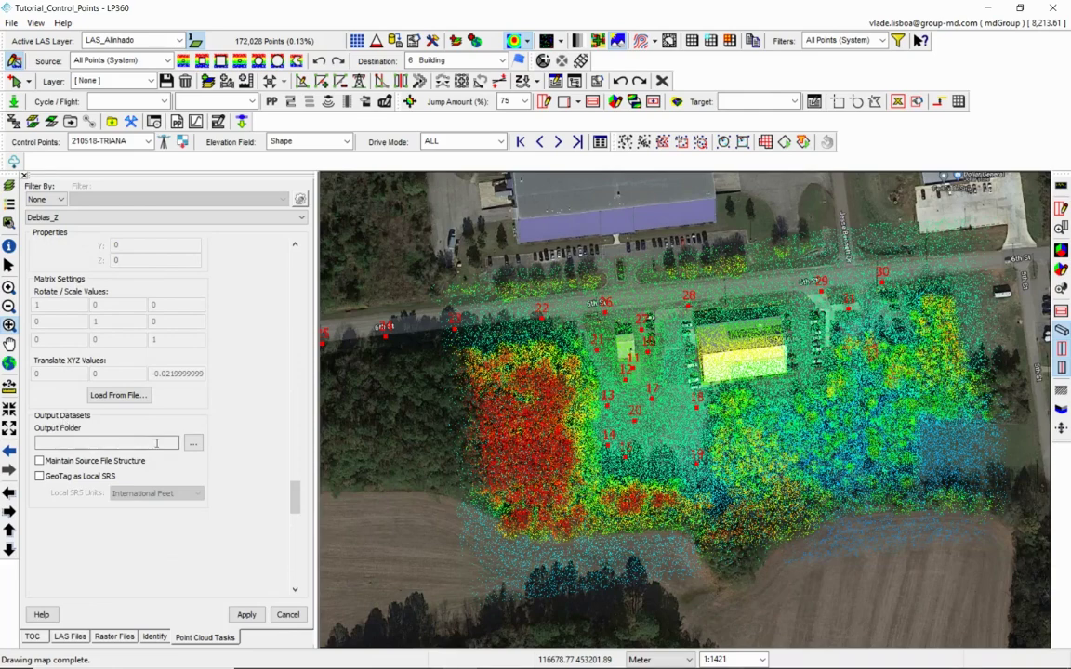
{"action": "left_click", "coordinate": [193, 445]}
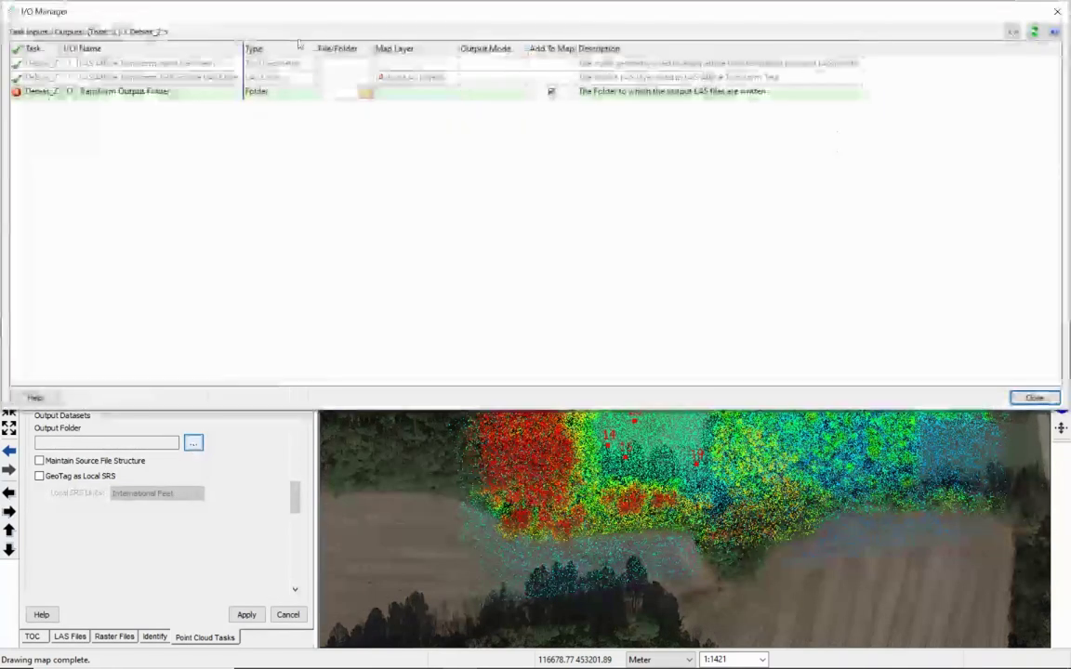
{"action": "left_click", "coordinate": [366, 92]}
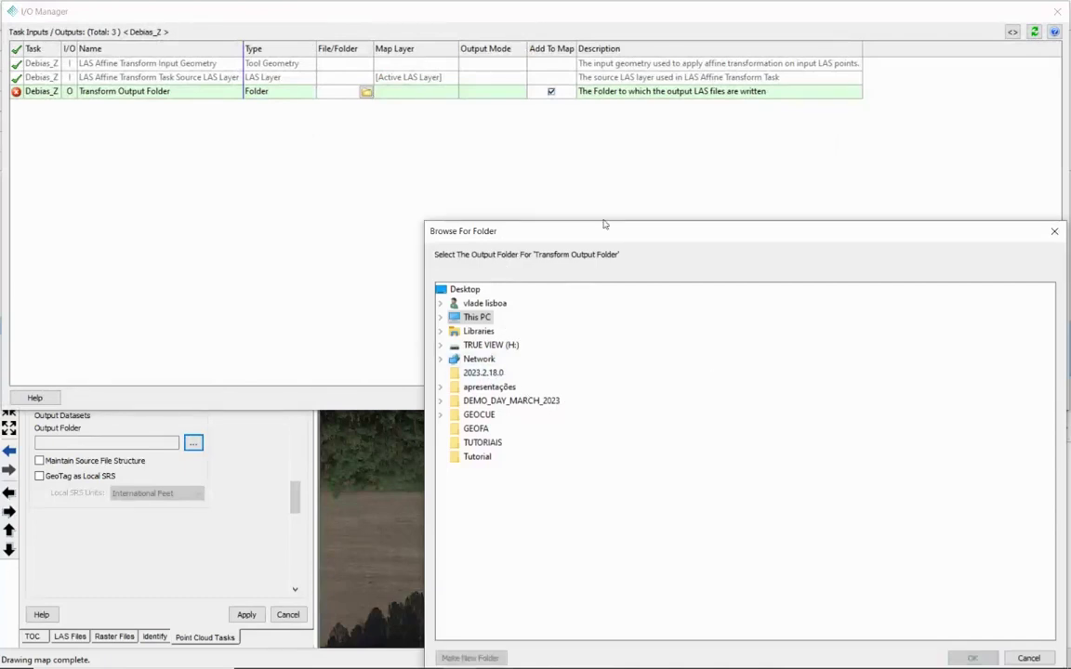
{"action": "left_click_drag", "start_coordinate": [605, 230], "coordinate": [233, 184]}
{"action": "left_click", "coordinate": [685, 188]}
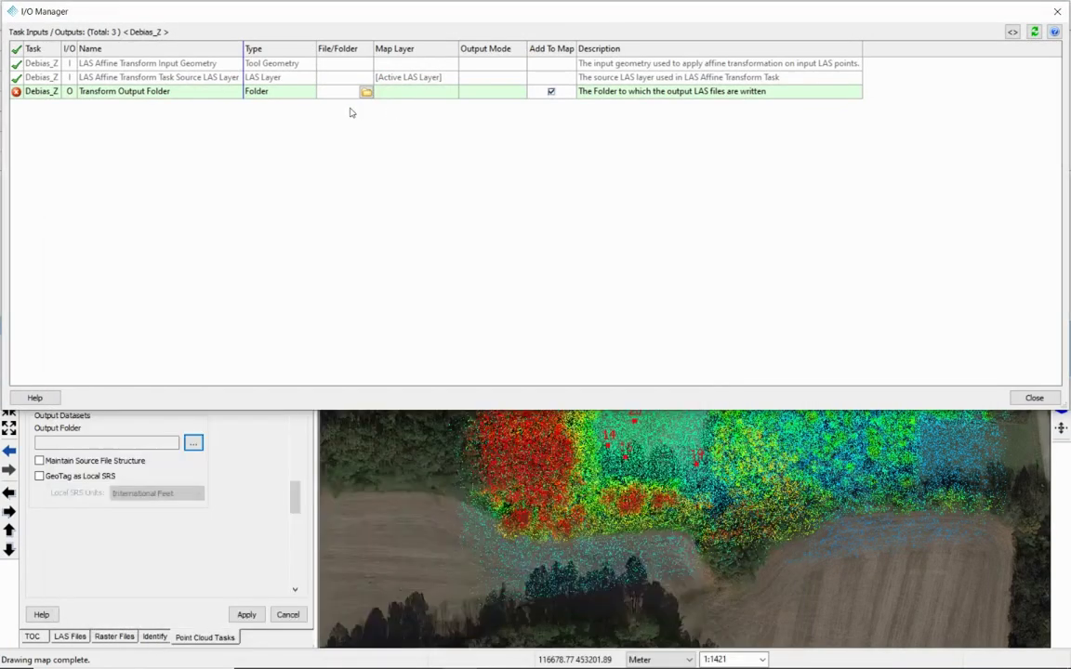
Set the Transform Output Folder to <LP360_PROJECT_PATH>\DEBIAS and close the I/O Manager.
{"action": "left_click", "coordinate": [1013, 32]}
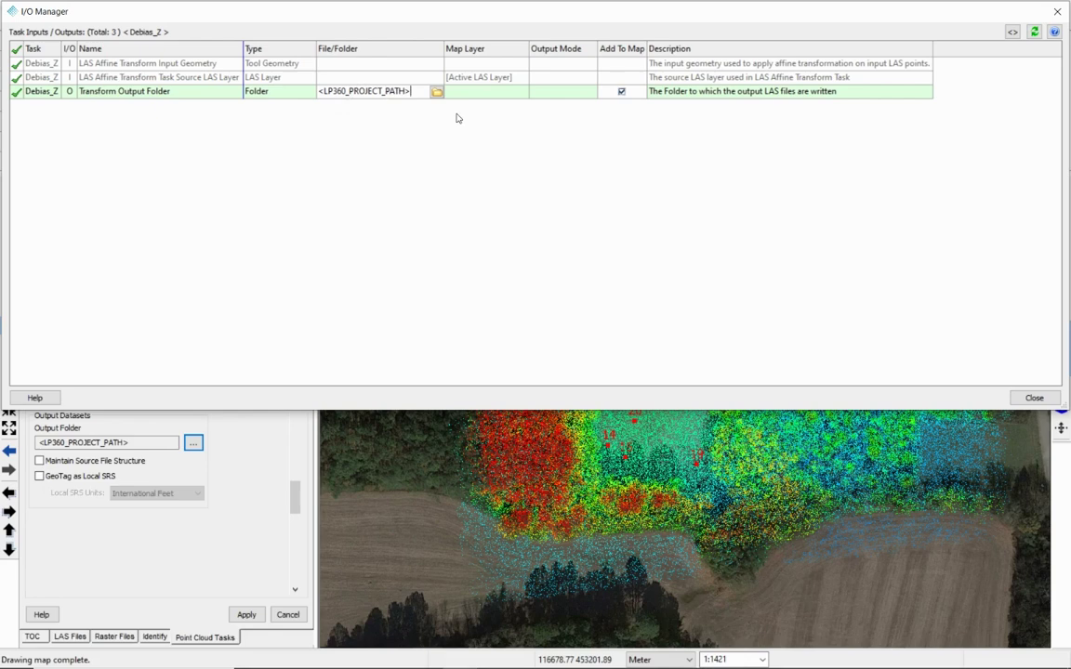
{"action": "type", "text": "\\DEBIAS"}
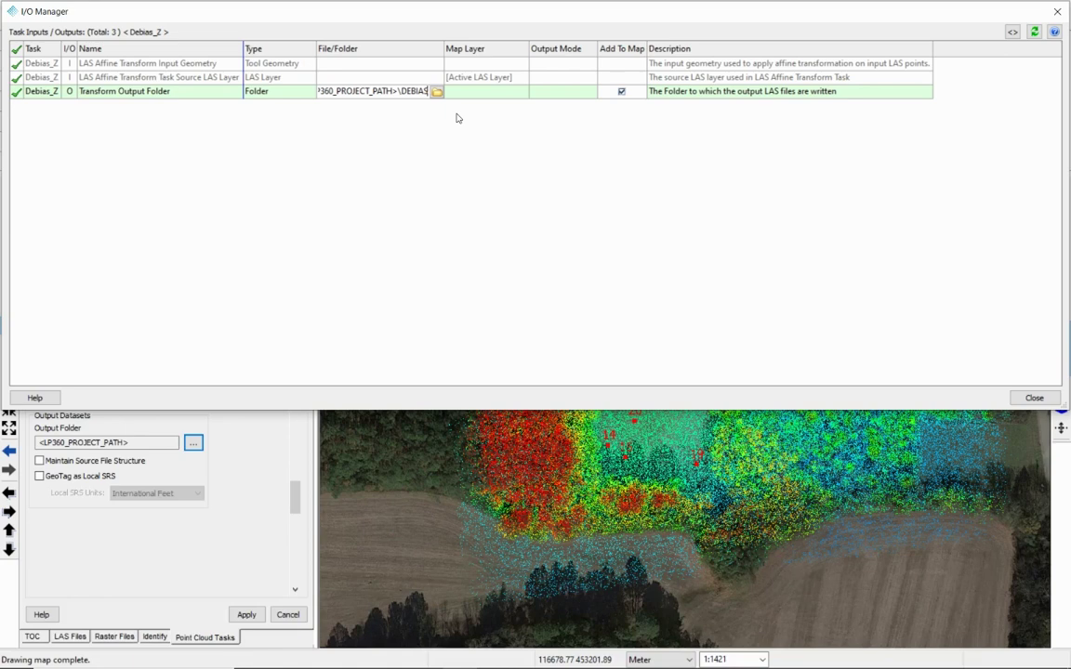
{"action": "key", "text": "Return"}
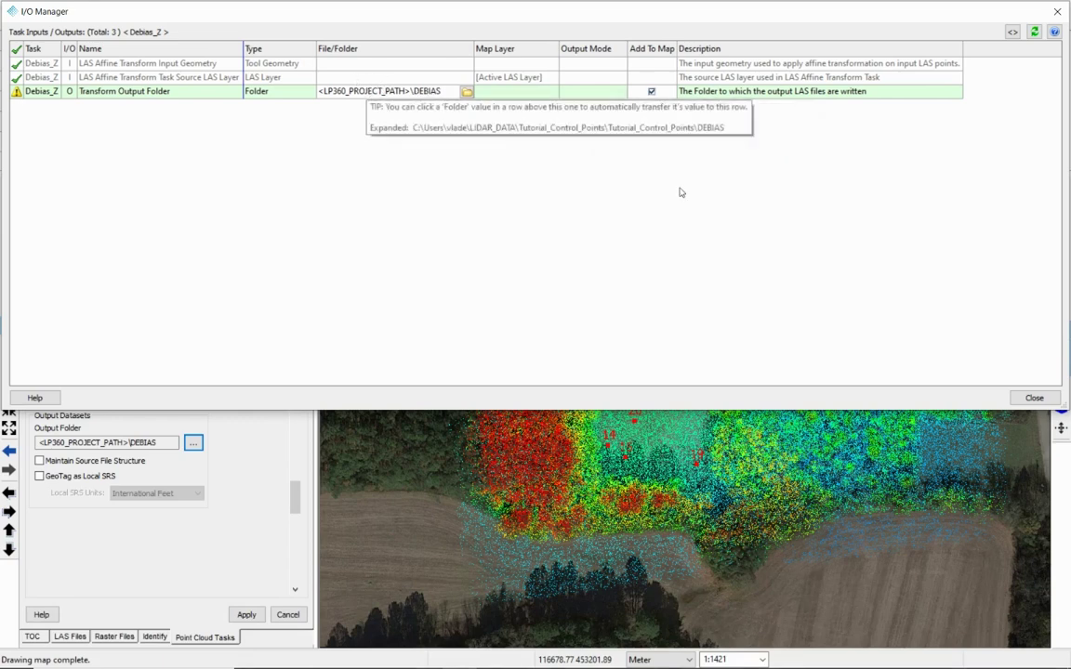
{"action": "left_click", "coordinate": [1034, 398]}
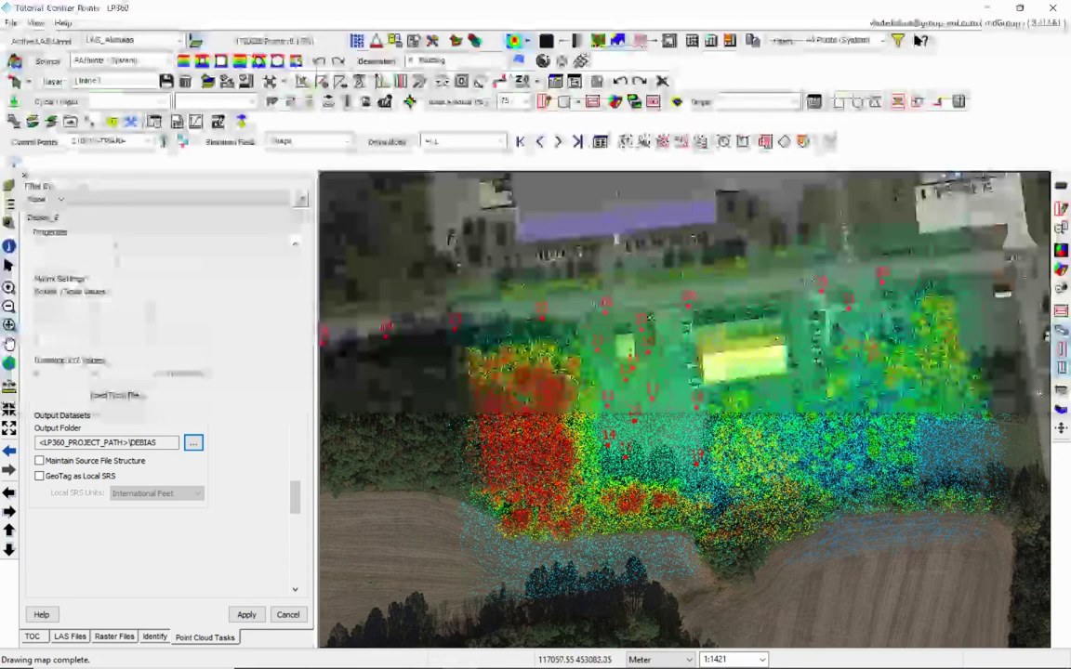
Apply the Debias_Z settings and execute the task on the entire LAS_Alinhado layer.
{"action": "left_click", "coordinate": [246, 615]}
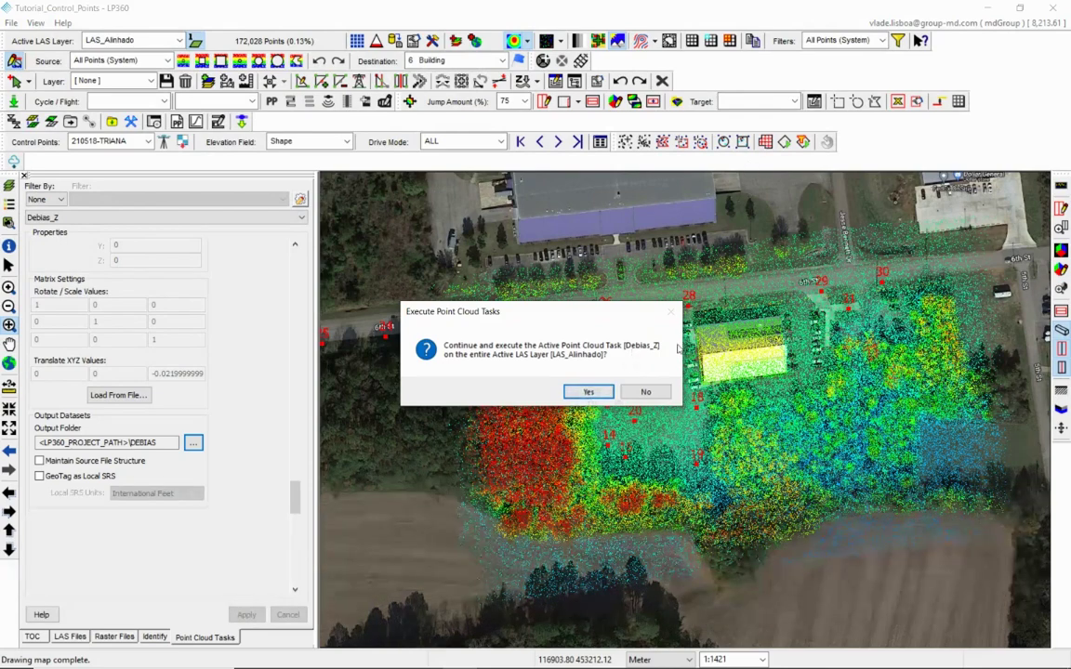
{"action": "left_click", "coordinate": [588, 392]}
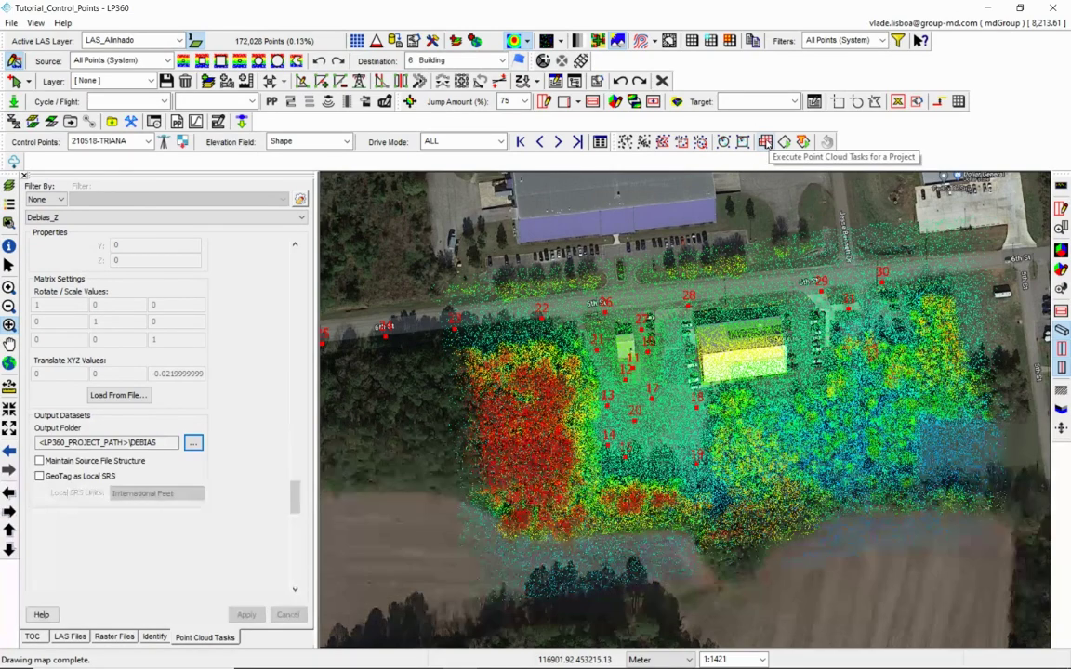
Run Debias_Z on the whole active LAS layer, confirm the execution and dismiss the completion notice.
{"action": "left_click", "coordinate": [766, 142]}
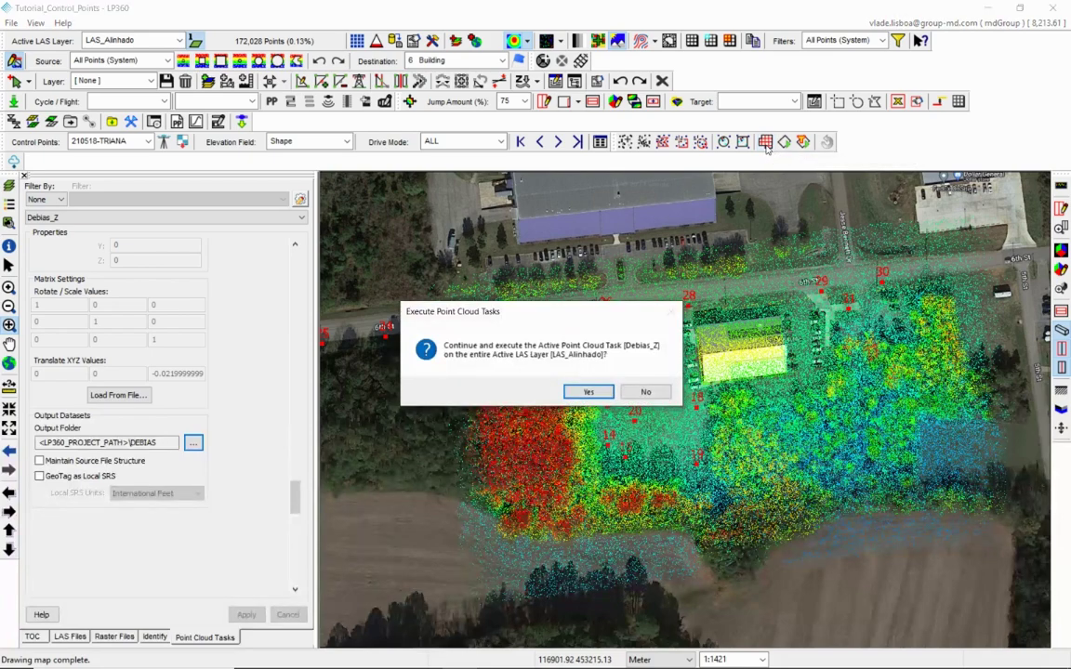
{"action": "left_click", "coordinate": [589, 391]}
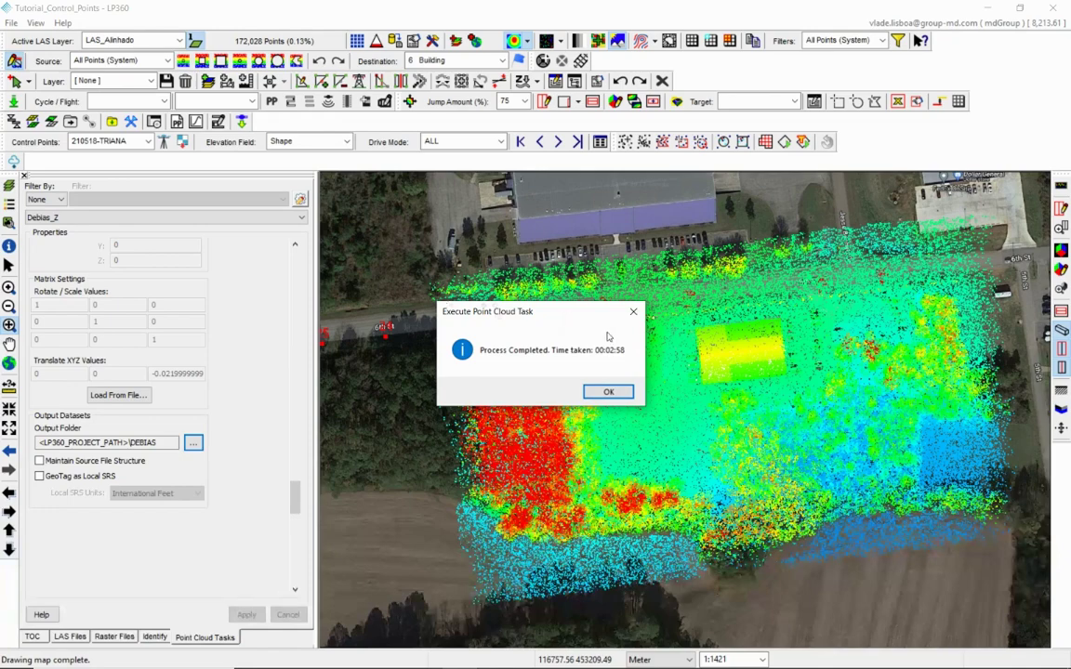
{"action": "left_click", "coordinate": [607, 393]}
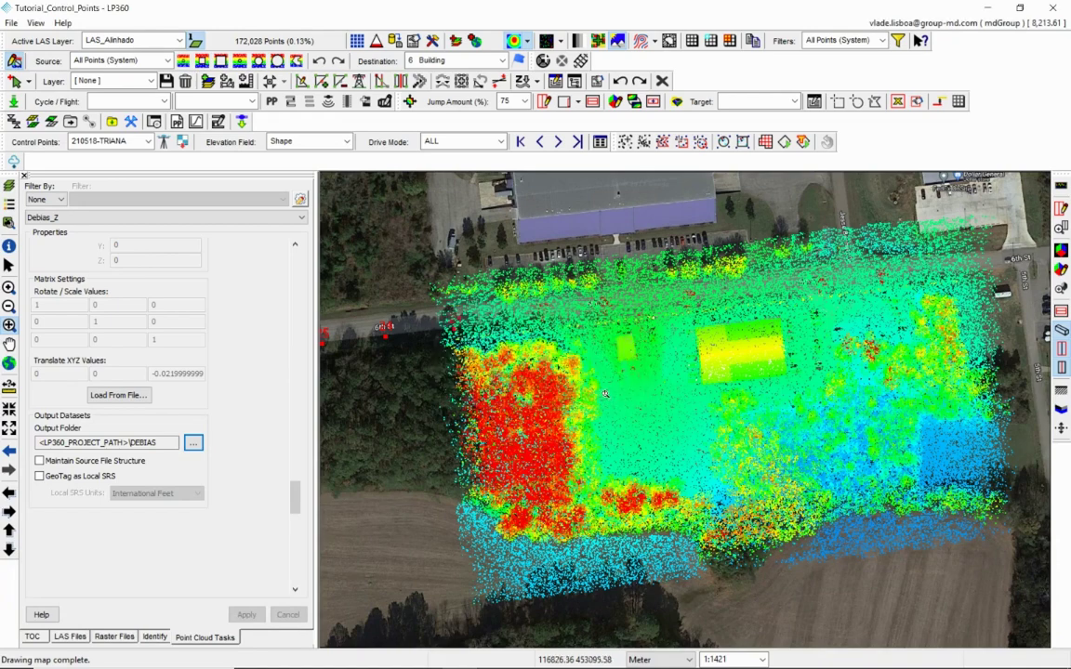
Rename the newly generated LAS Layer_1 in the map's layer list as LAS_Alinhado_Ajustado.
{"action": "left_click", "coordinate": [33, 638]}
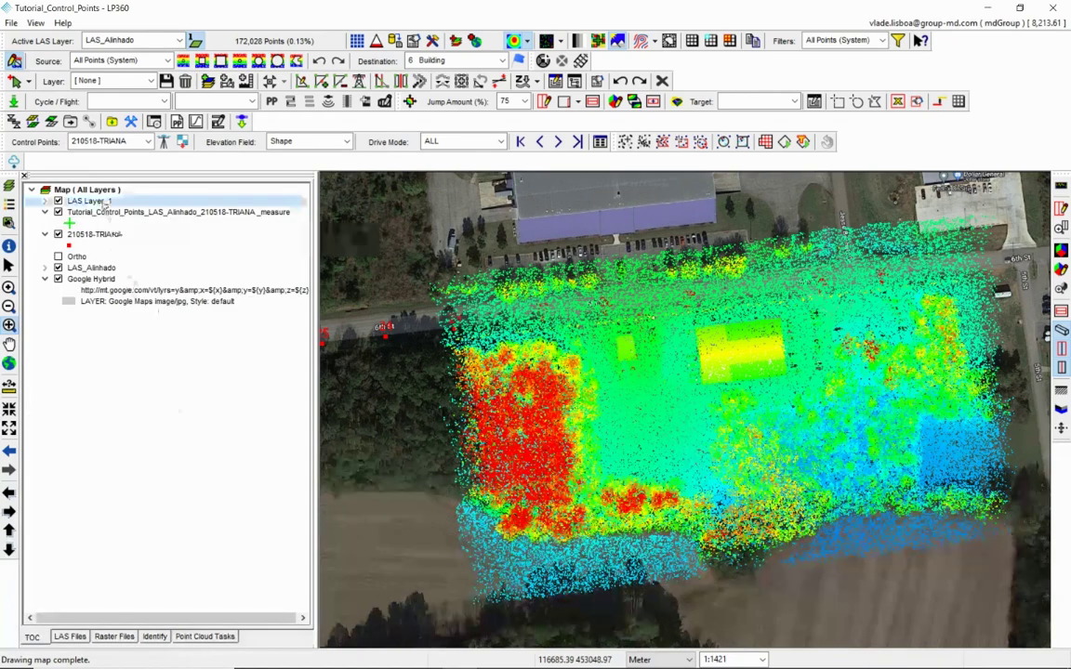
{"action": "left_click", "coordinate": [104, 203]}
{"action": "left_click", "coordinate": [116, 201]}
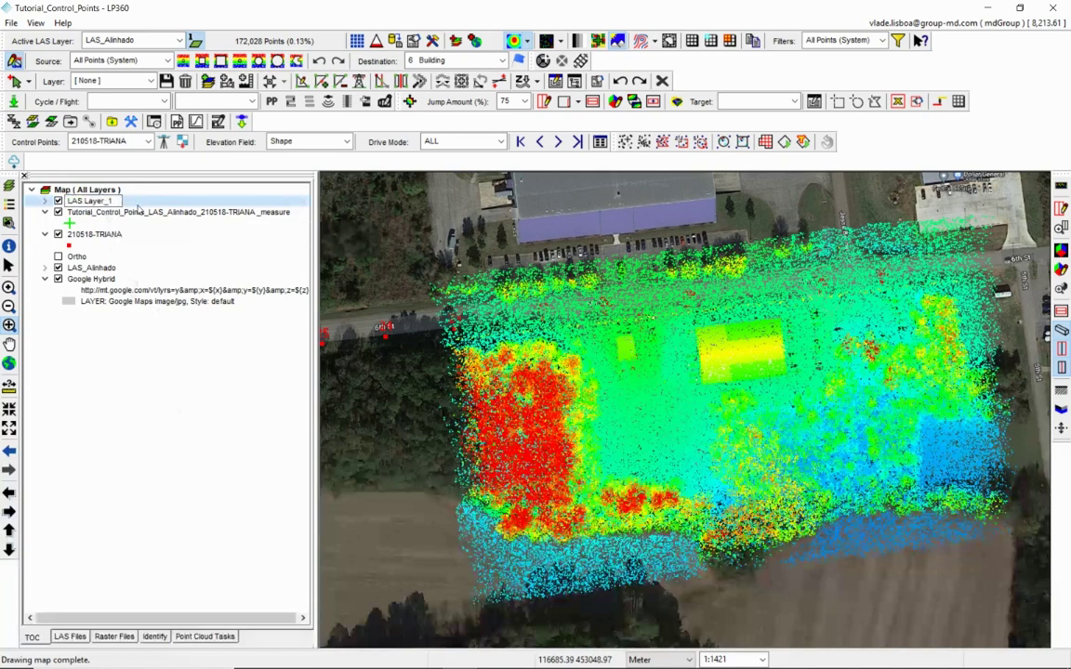
{"action": "key", "text": "BackSpace"}
{"action": "key", "text": "BackSpace"}
{"action": "key", "text": "BackSpace"}
{"action": "key", "text": "BackSpace"}
{"action": "key", "text": "BackSpace"}
{"action": "key", "text": "BackSpace"}
{"action": "key", "text": "BackSpace"}
{"action": "key", "text": "BackSpace"}
{"action": "key", "text": "BackSpace"}
{"action": "key", "text": "BackSpace"}
{"action": "key", "text": "BackSpace"}
{"action": "type", "text": "LAS_a"}
{"action": "key", "text": "Return"}
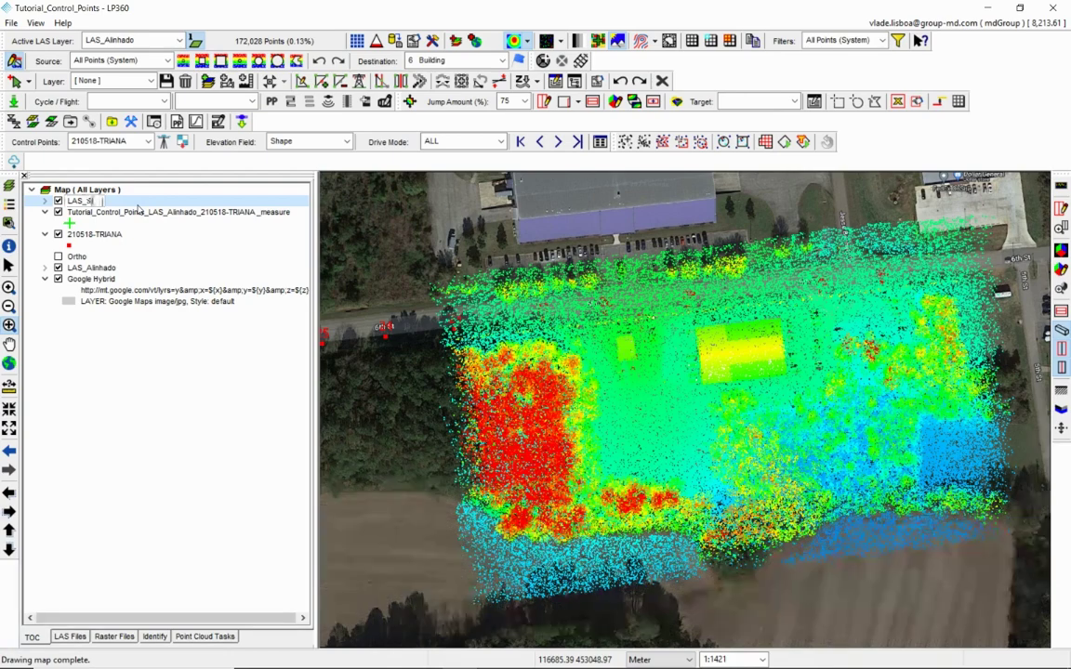
{"action": "type", "text": "Alinhado_Deb"}
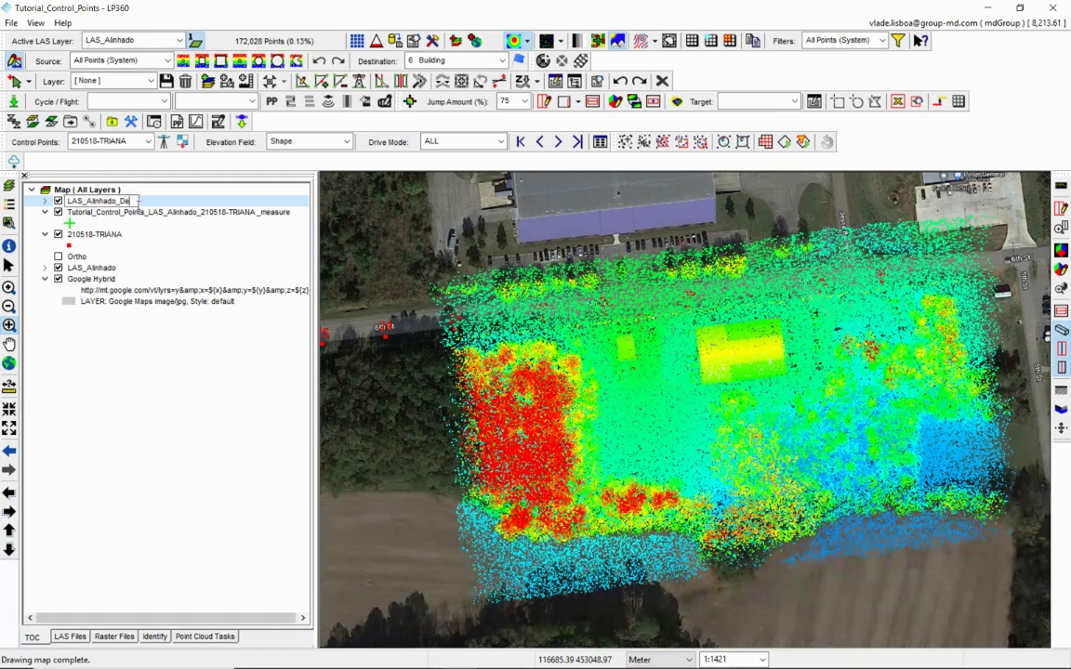
{"action": "key", "text": "BackSpace"}
{"action": "key", "text": "BackSpace"}
{"action": "key", "text": "BackSpace"}
{"action": "type", "text": "Ajustado"}
{"action": "key", "text": "Return"}
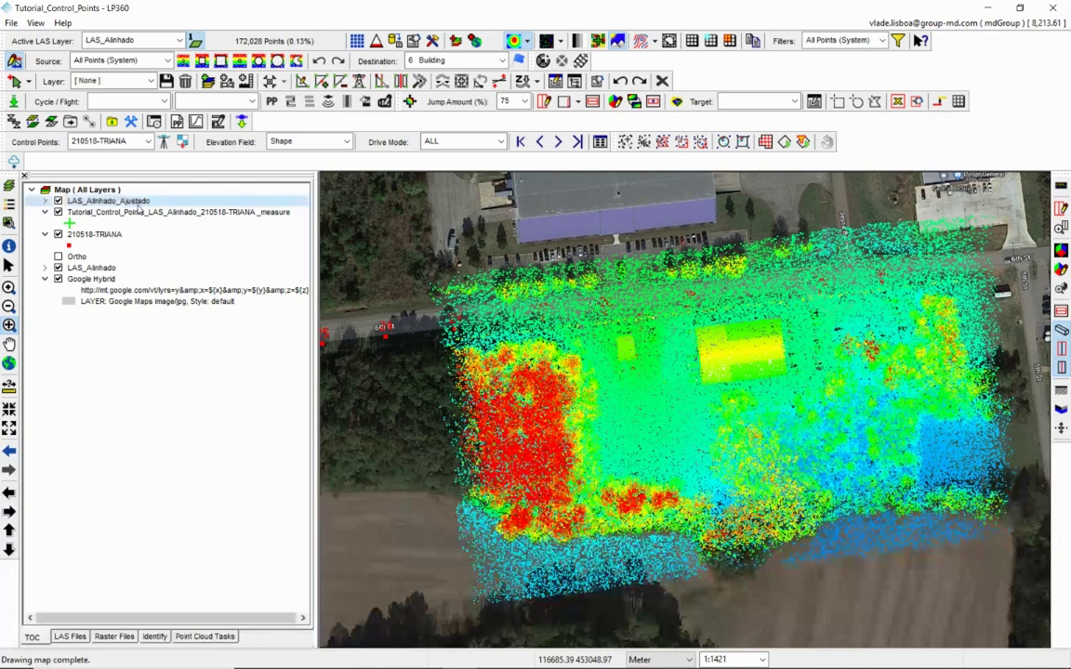
Make LAS_Alinhado_Ajustado the active LAS layer and compute its control points report with Auto Find, accepting the result.
{"action": "left_click", "coordinate": [131, 41]}
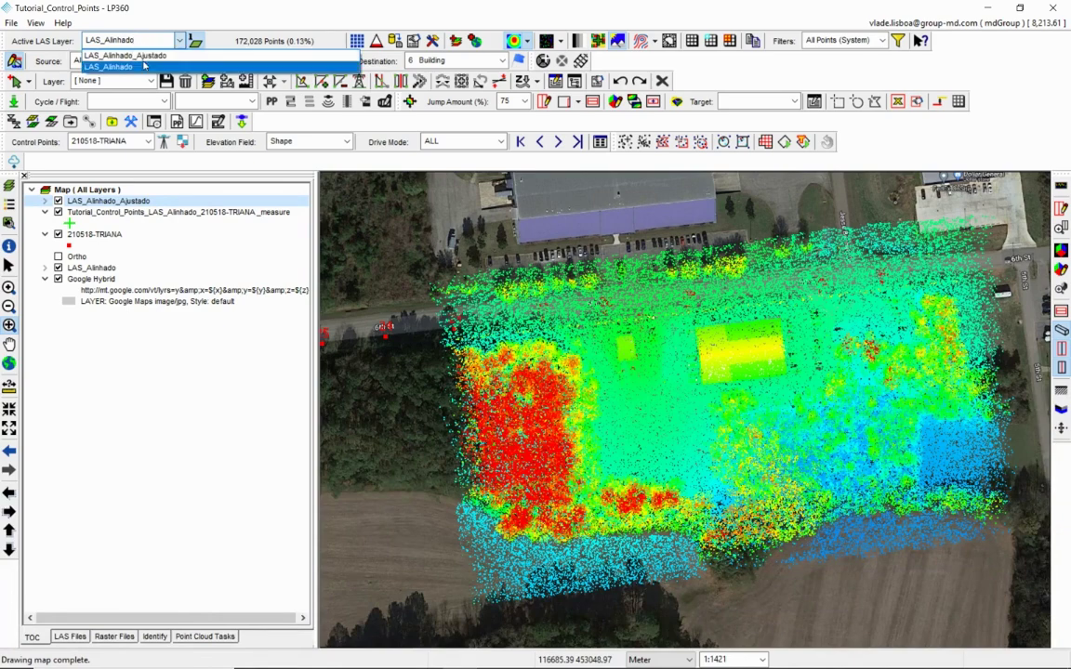
{"action": "left_click", "coordinate": [135, 55]}
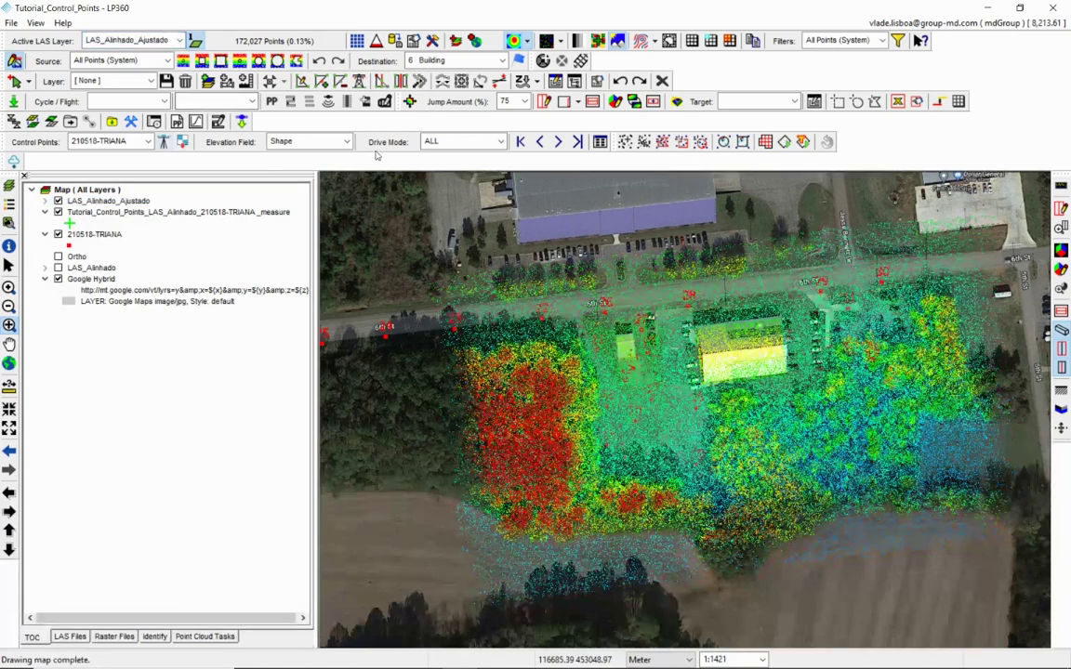
{"action": "left_click", "coordinate": [600, 141]}
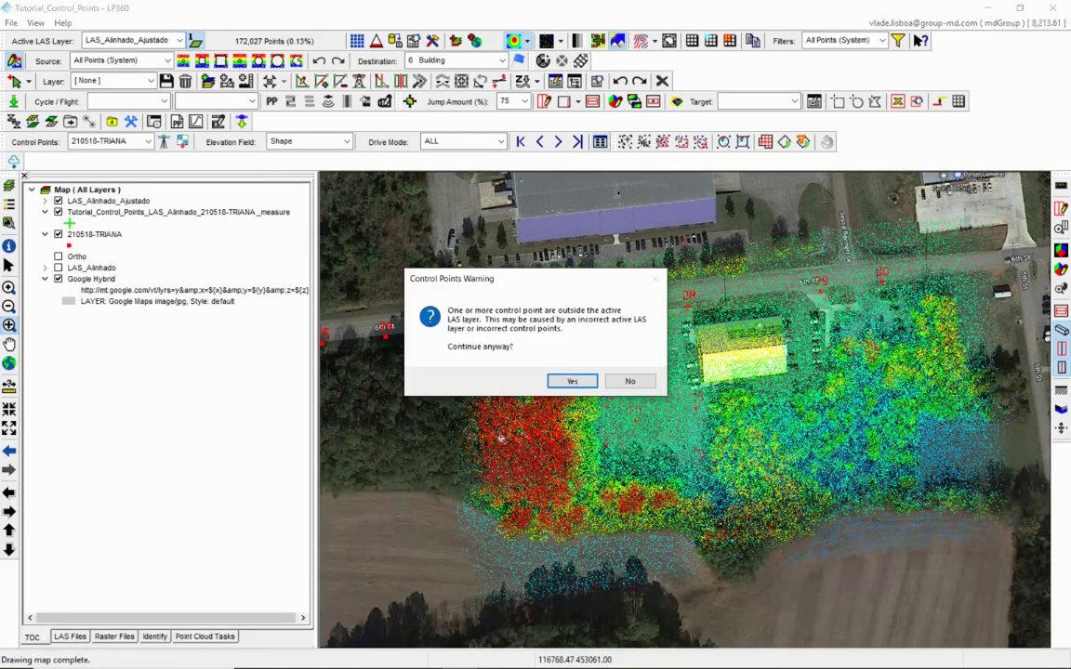
{"action": "left_click", "coordinate": [572, 381]}
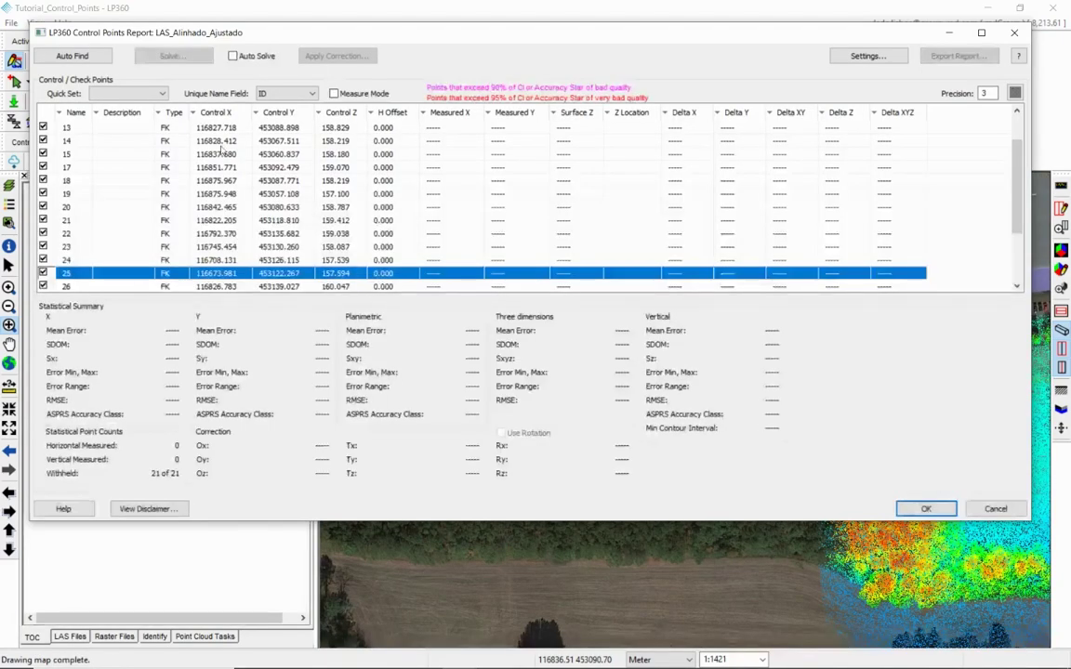
{"action": "left_click", "coordinate": [72, 56]}
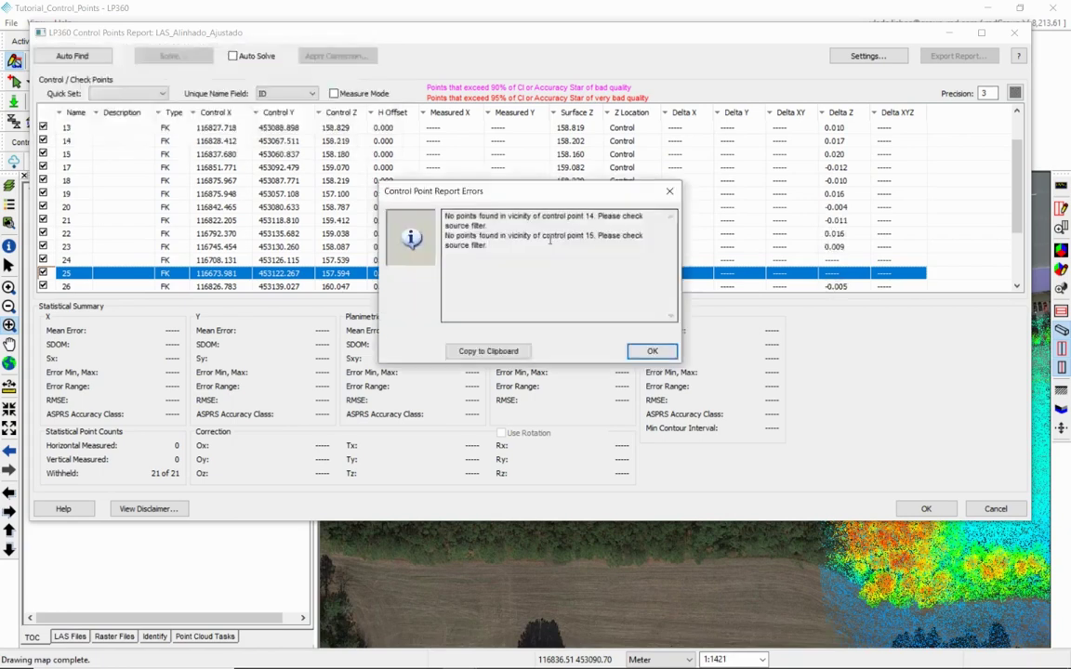
{"action": "left_click", "coordinate": [653, 351]}
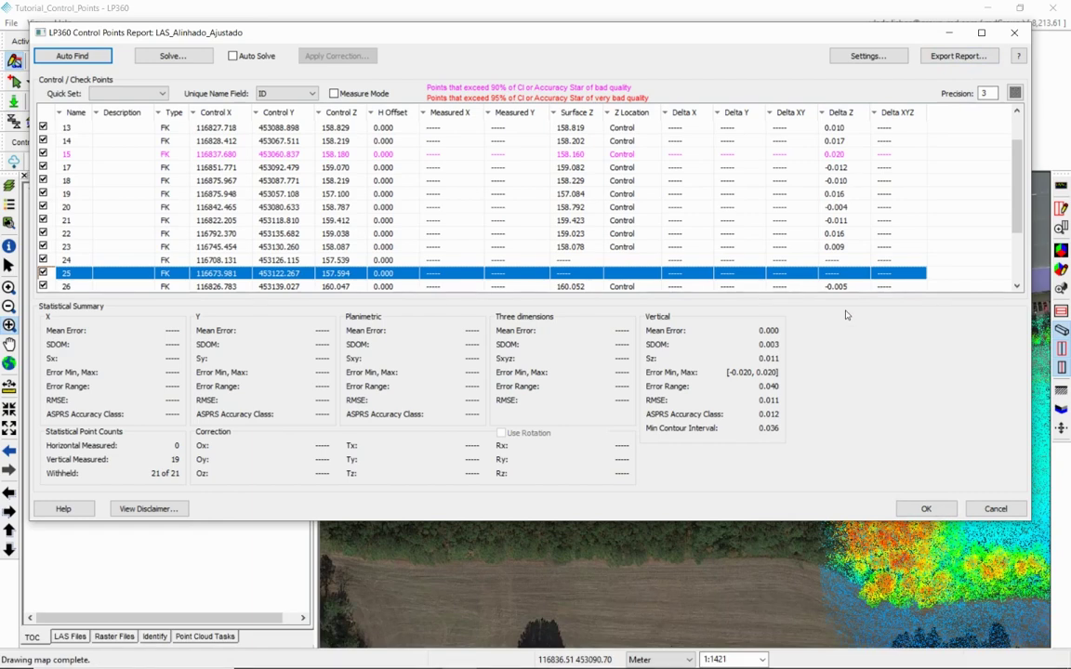
{"action": "left_click", "coordinate": [926, 509]}
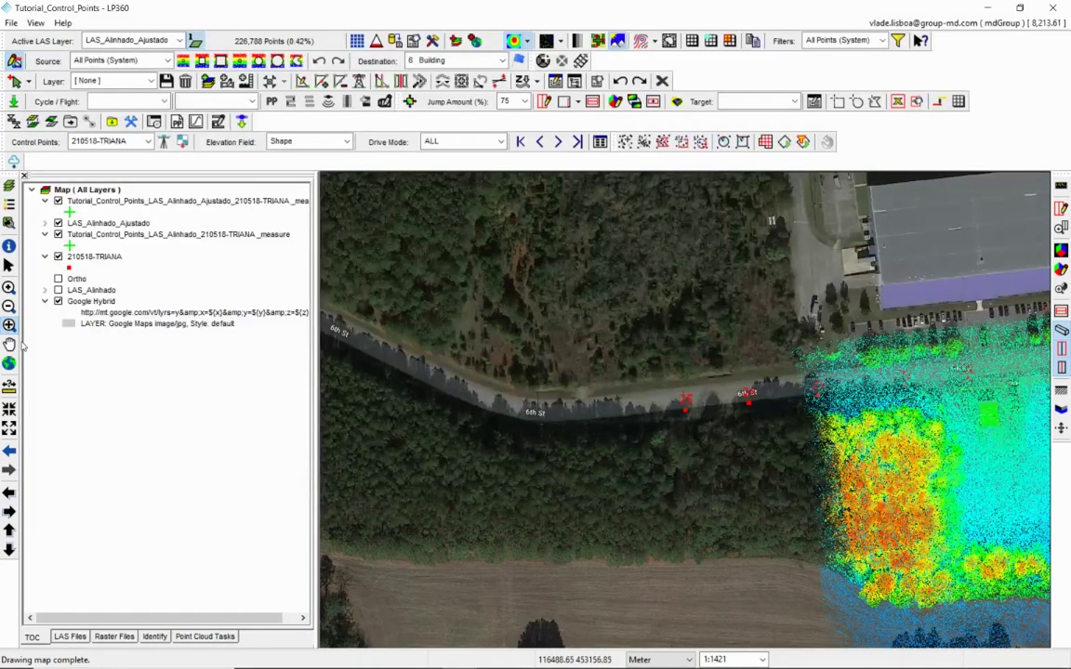
Hide the LAS_Alinhado_Ajustado measure layer and the 210518-TRIANA layer, and display the adjusted cloud as a TIN surface.
{"action": "left_click_drag", "start_coordinate": [786, 415], "coordinate": [457, 346]}
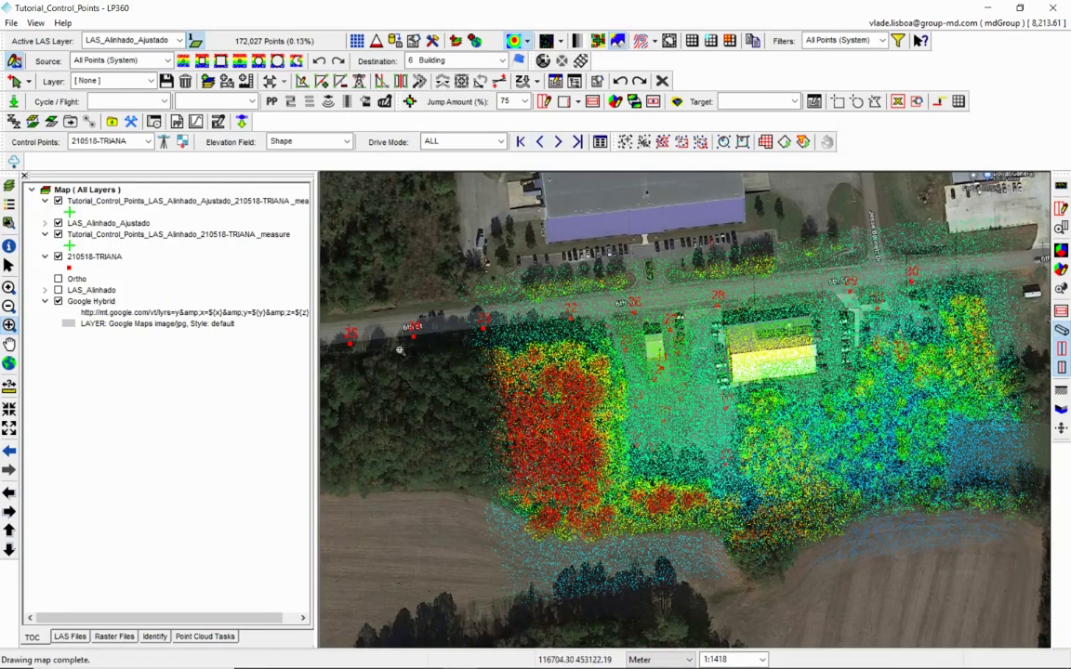
{"action": "left_click", "coordinate": [213, 637]}
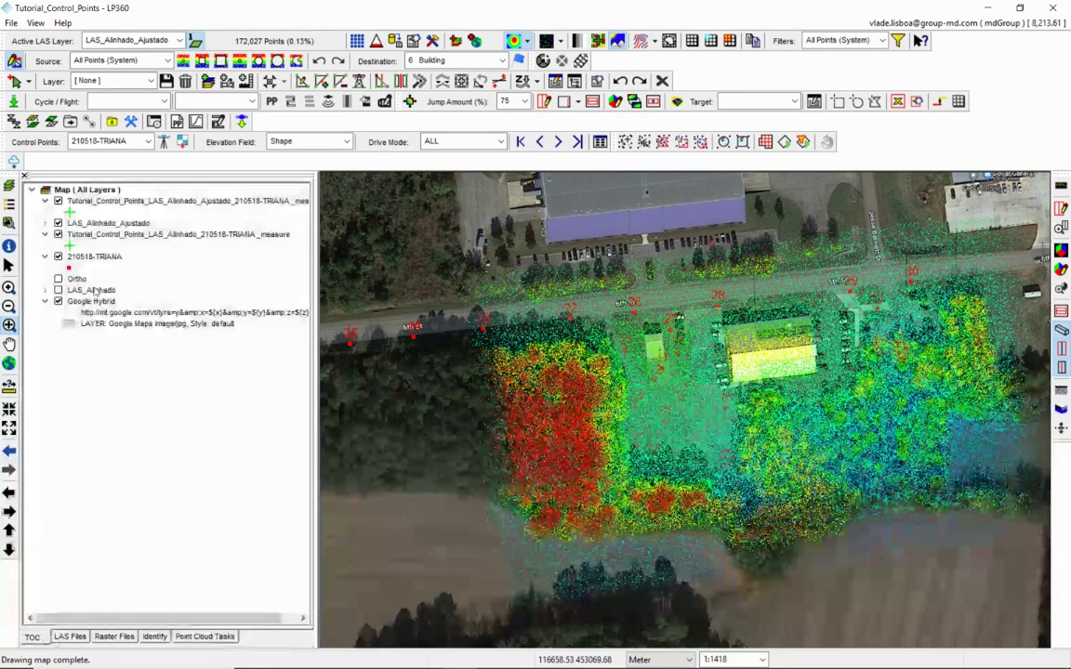
{"action": "left_click", "coordinate": [57, 200]}
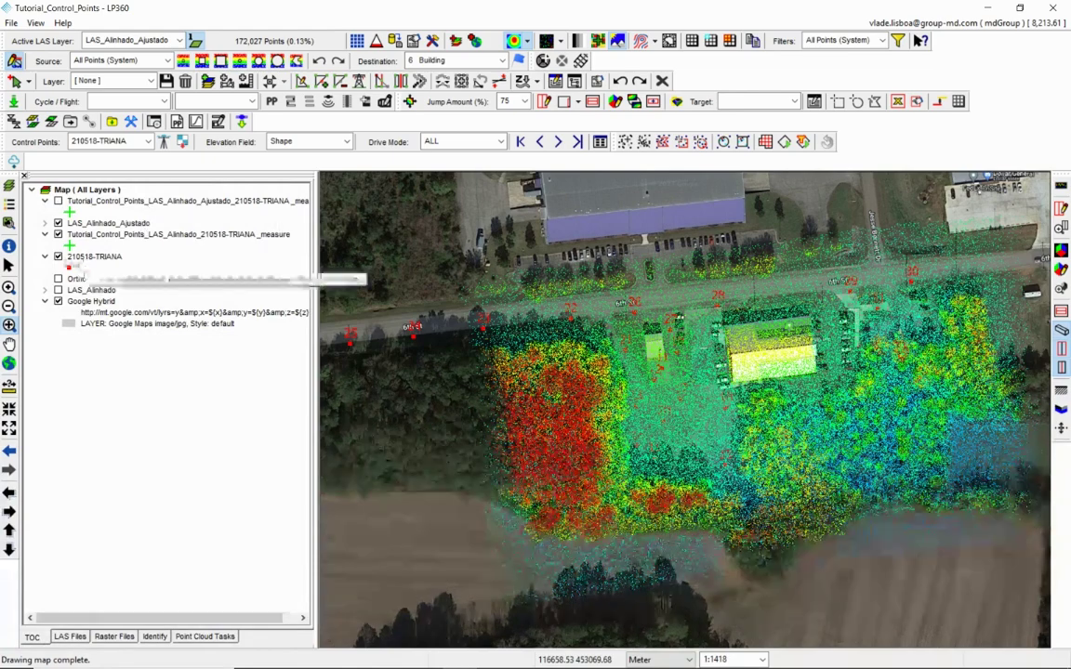
{"action": "left_click", "coordinate": [58, 256]}
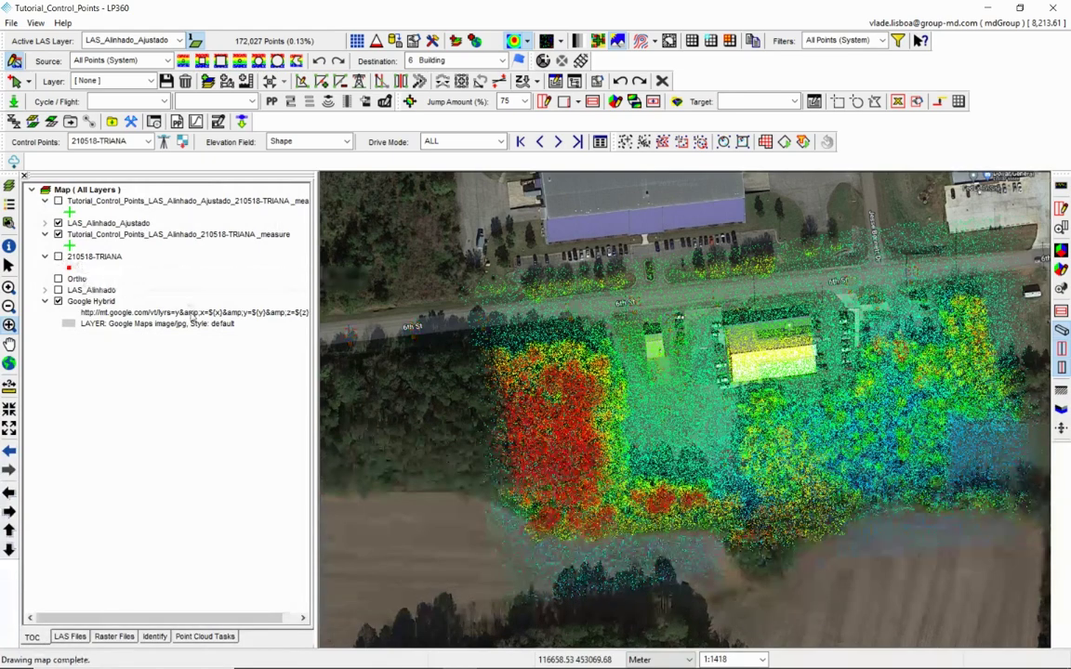
{"action": "left_click", "coordinate": [560, 41]}
{"action": "left_click", "coordinate": [567, 63]}
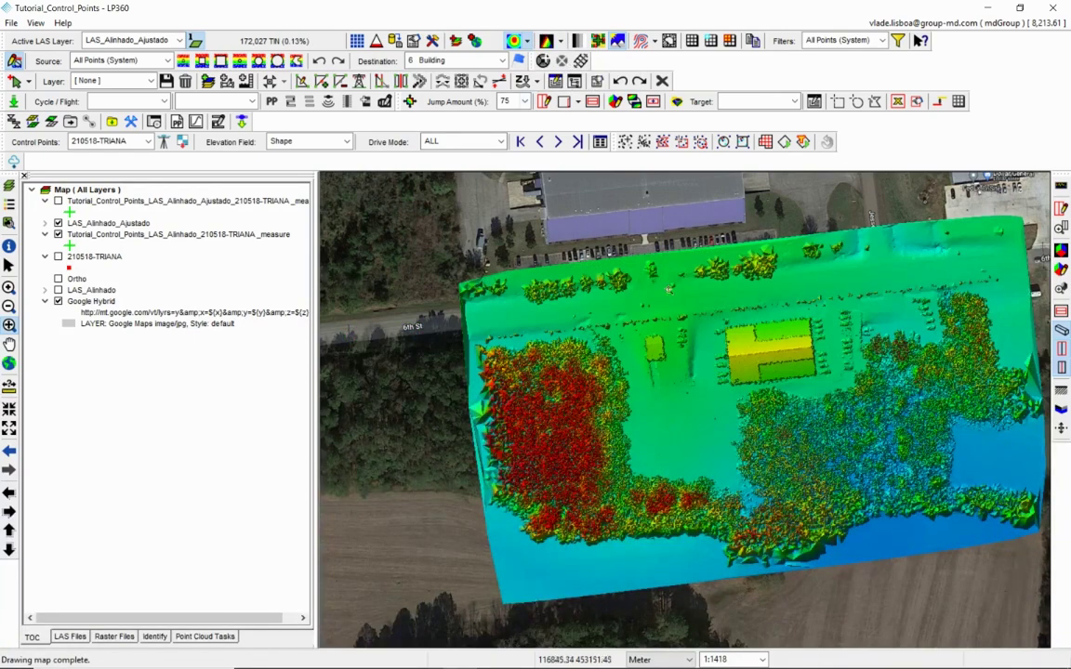
Draw a profile across the open ground south of the small building and accept its profile depth.
{"action": "left_click", "coordinate": [1061, 207]}
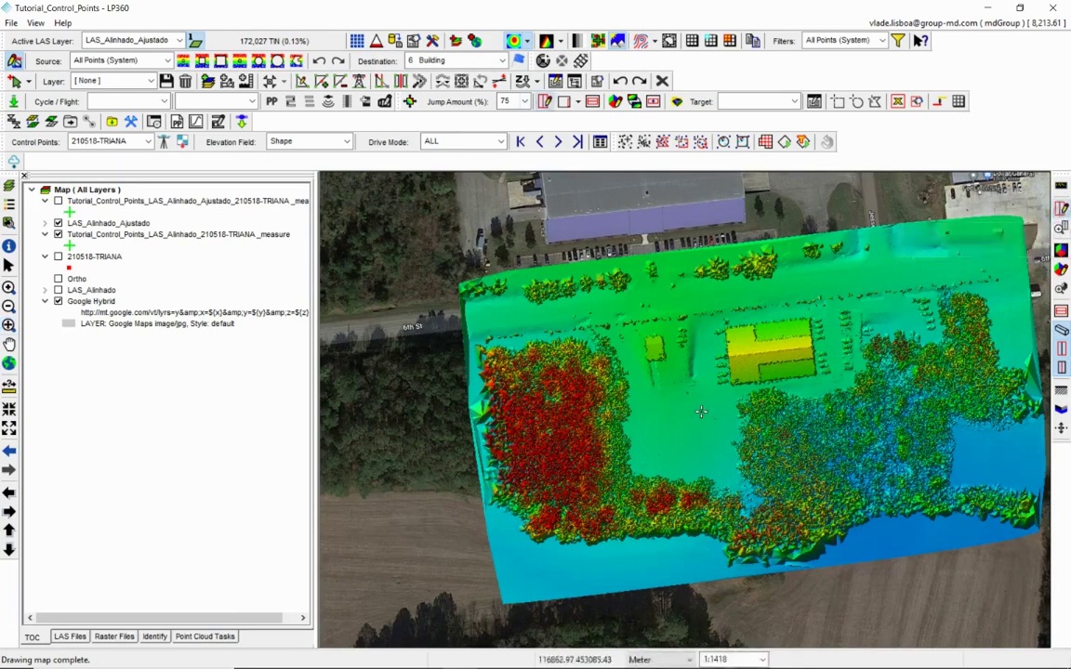
{"action": "left_click", "coordinate": [663, 395]}
{"action": "left_click", "coordinate": [673, 458]}
{"action": "left_click", "coordinate": [671, 464]}
{"action": "key", "text": "BackSpace"}
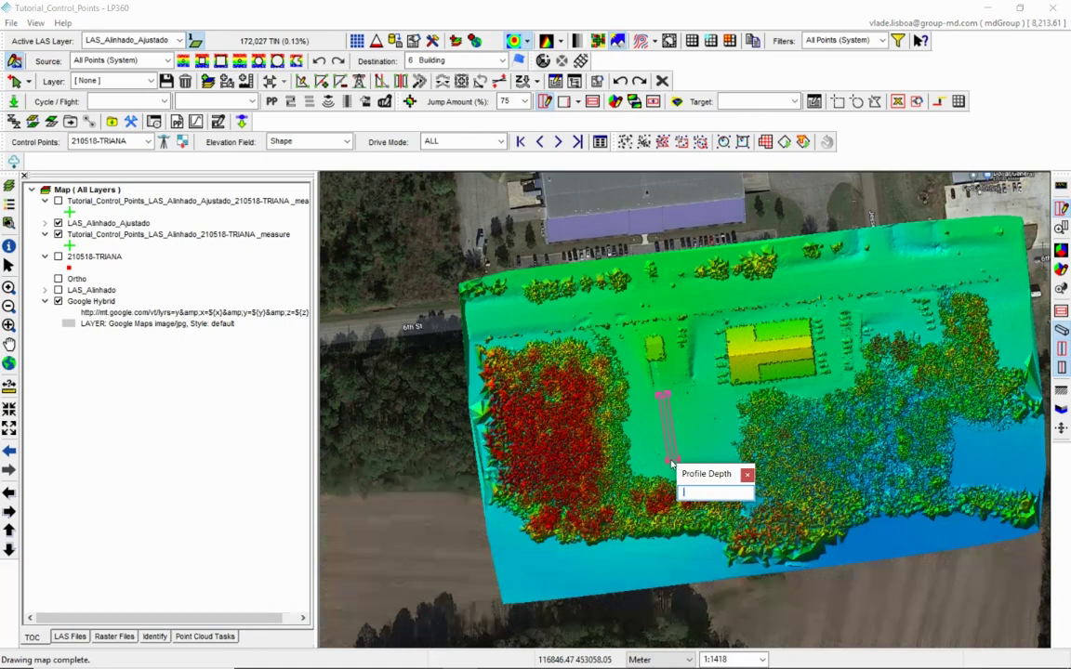
{"action": "key", "text": "Return"}
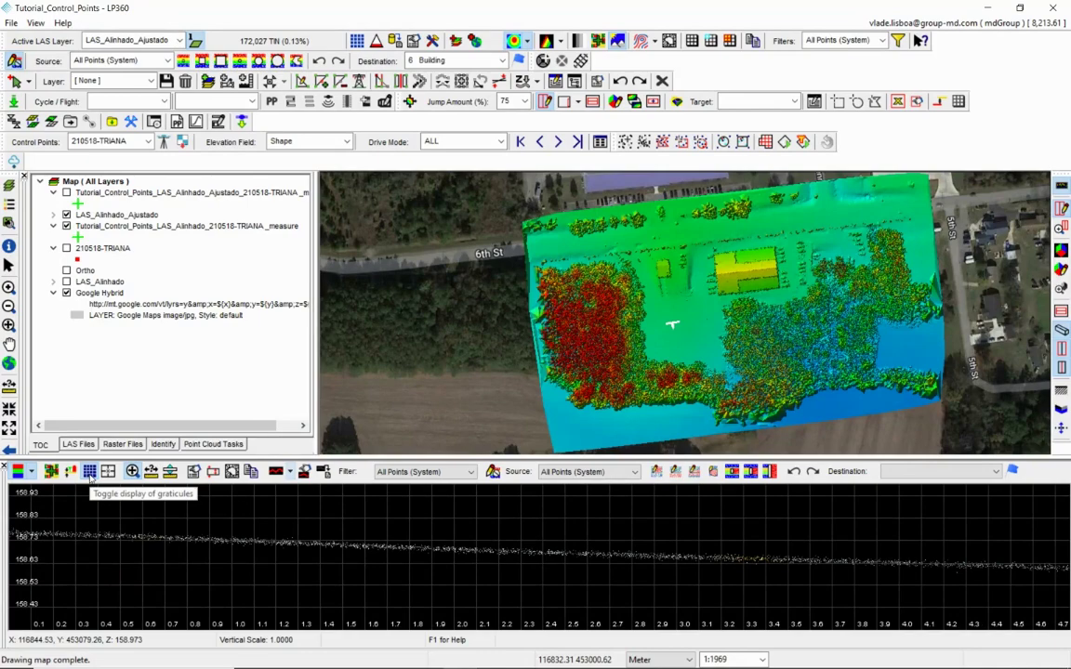
Apply a 0.1 map unit quick grid to the profile's horizontal and vertical graticules and inspect the ground points.
{"action": "left_click", "coordinate": [90, 473]}
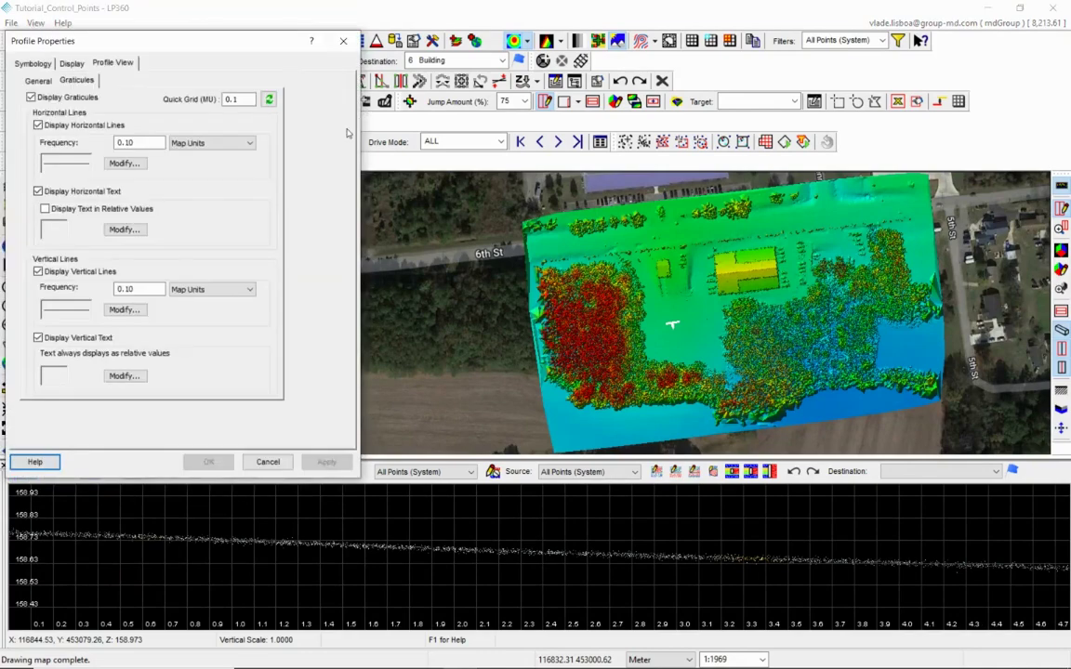
{"action": "left_click", "coordinate": [269, 99]}
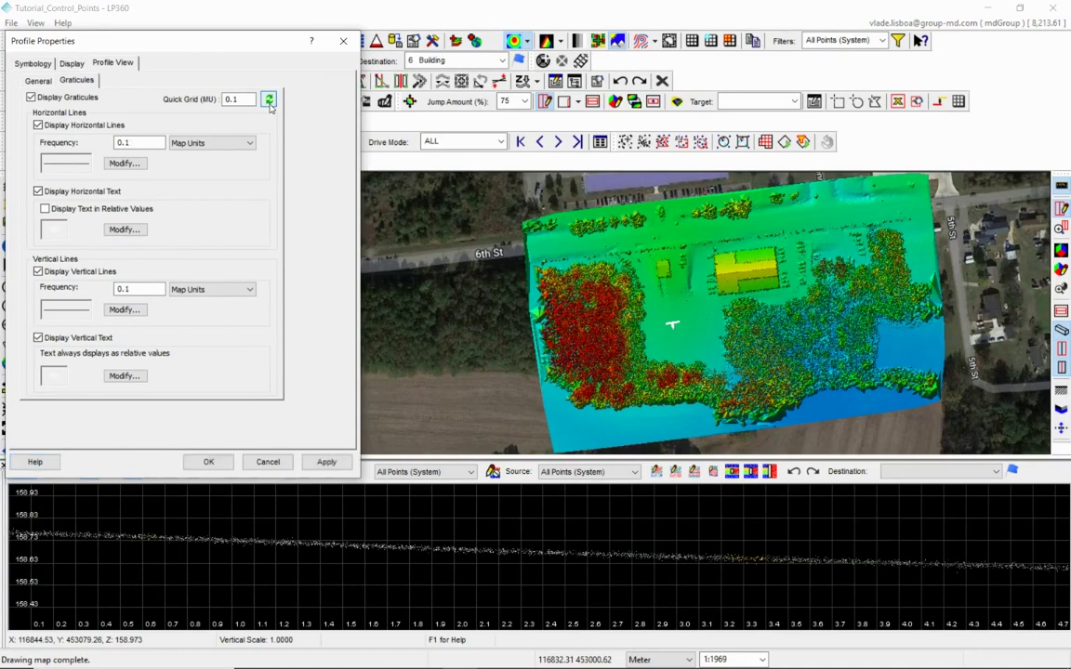
{"action": "left_click", "coordinate": [325, 462]}
{"action": "left_click", "coordinate": [215, 467]}
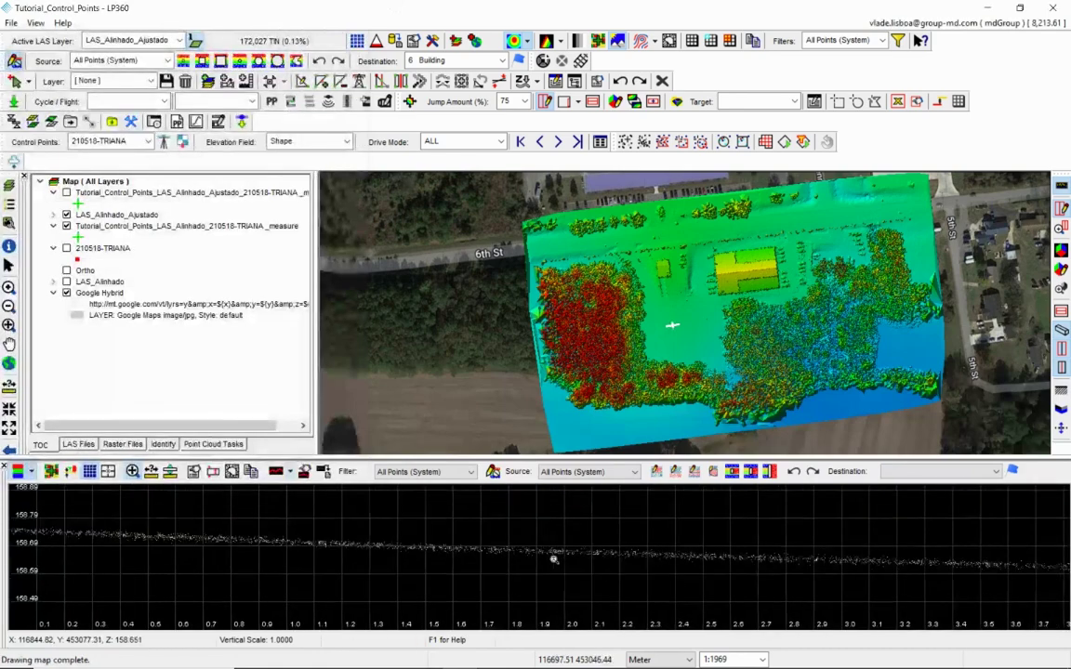
{"action": "left_click_drag", "start_coordinate": [581, 557], "coordinate": [585, 565]}
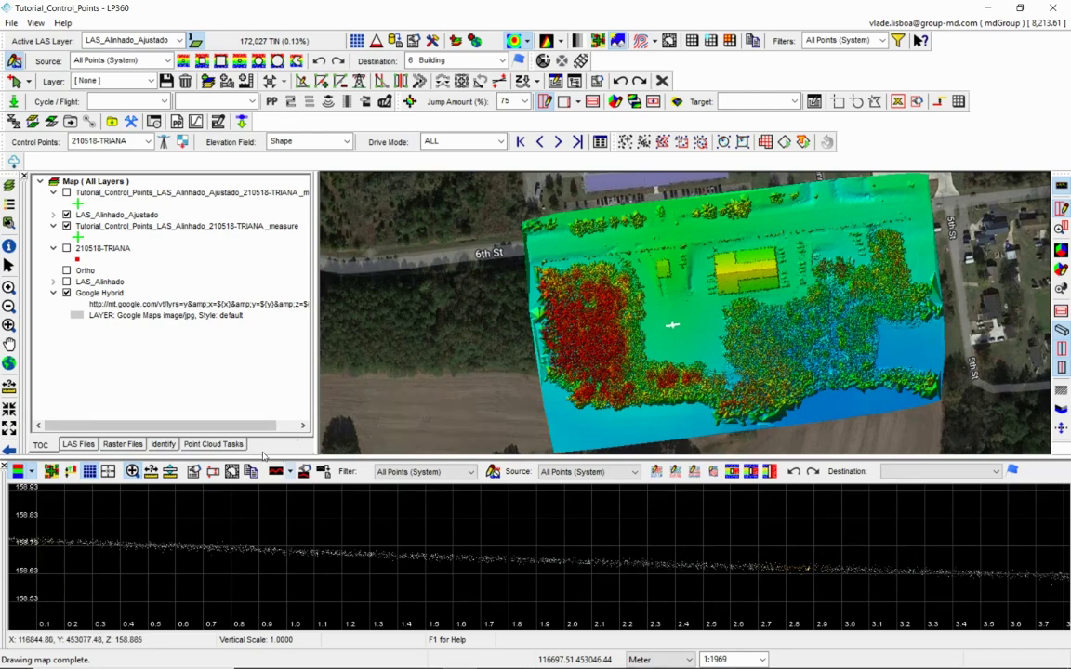
Start a new point cloud task in the task manager and set its type to Smoothing, Point Cloud.
{"action": "left_click", "coordinate": [214, 445]}
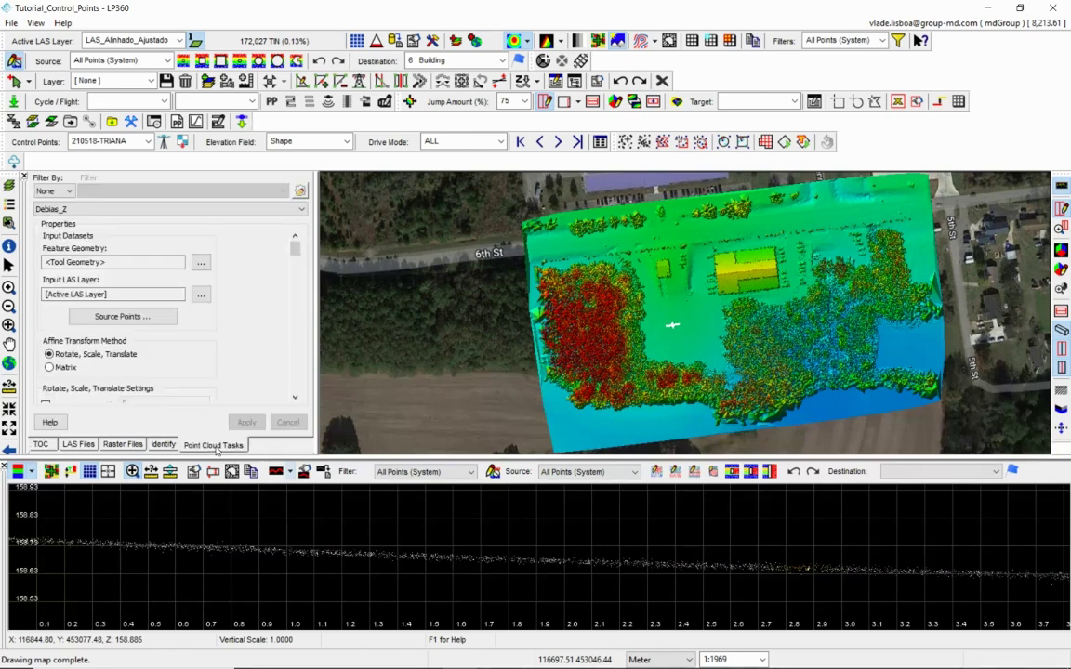
{"action": "left_click", "coordinate": [300, 191]}
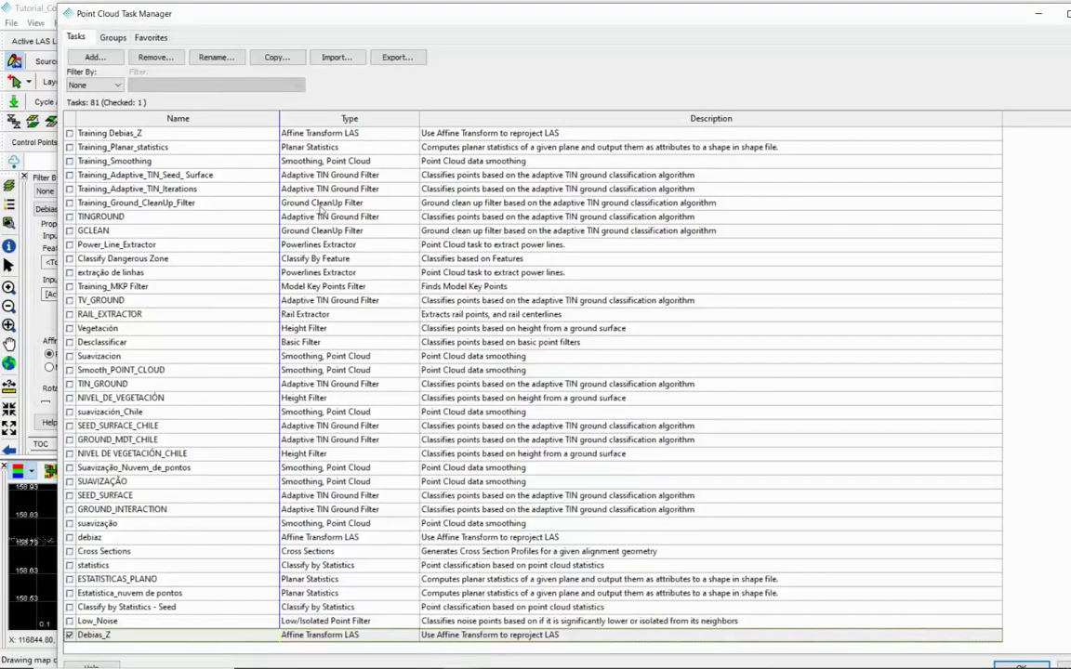
{"action": "left_click", "coordinate": [95, 57]}
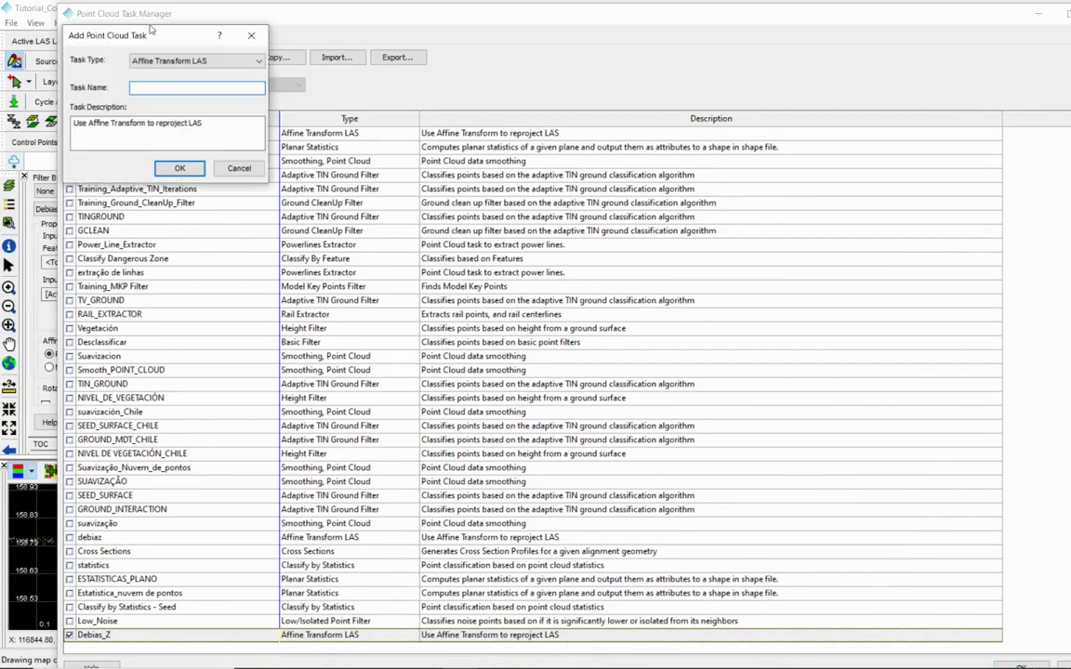
{"action": "left_click_drag", "start_coordinate": [145, 38], "coordinate": [456, 60]}
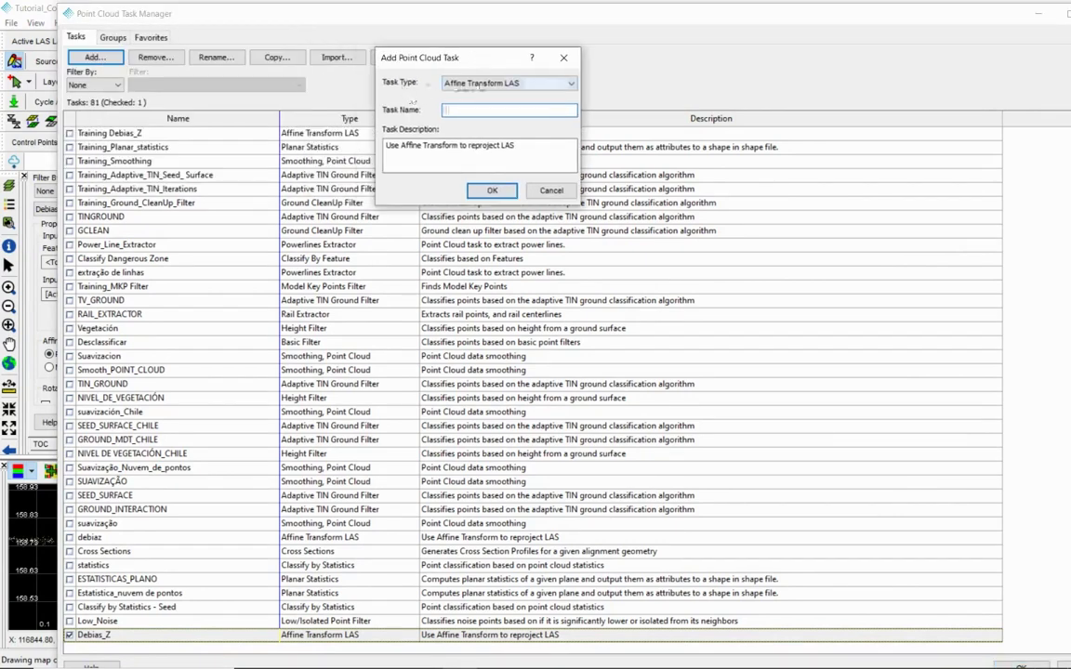
{"action": "left_click", "coordinate": [517, 84]}
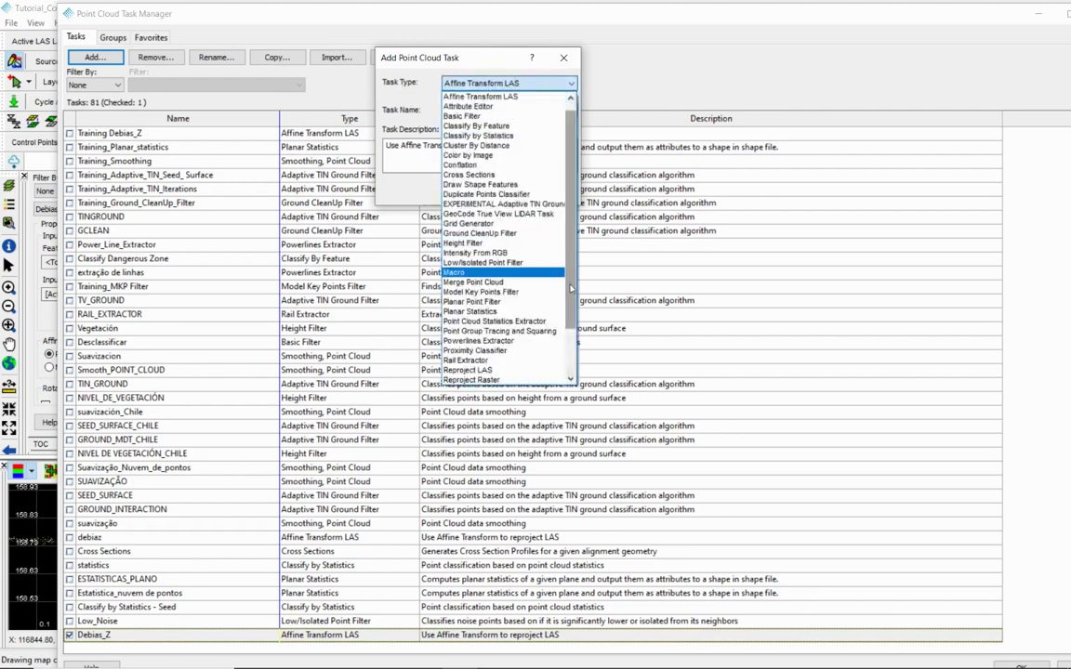
{"action": "scroll", "coordinate": [516, 268], "scroll_direction": "down", "scroll_amount": 2}
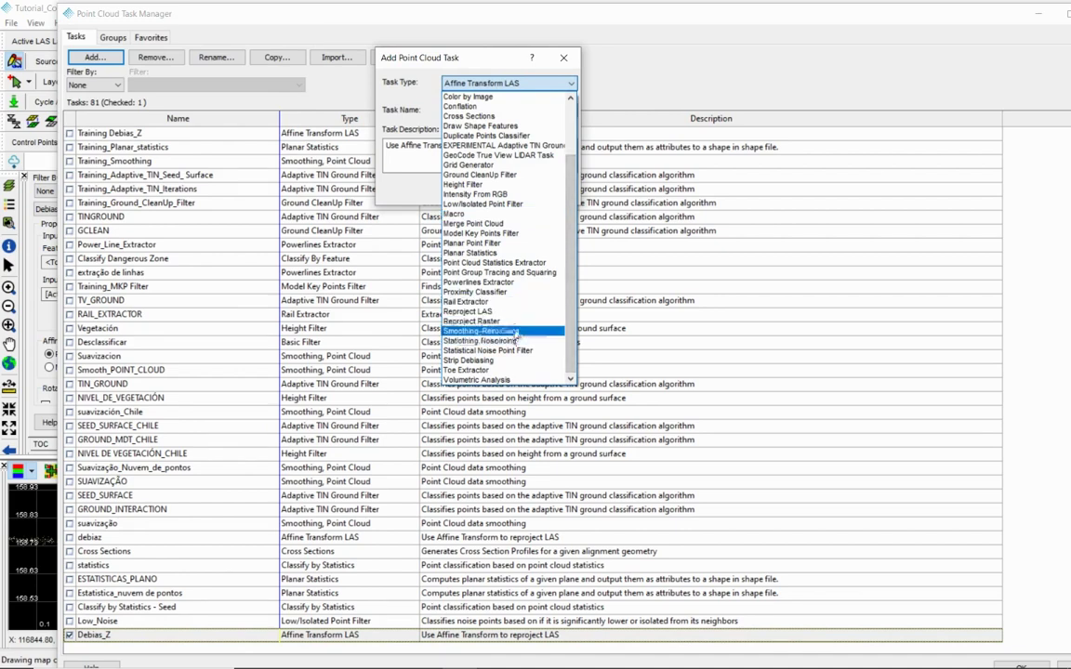
{"action": "left_click", "coordinate": [527, 333]}
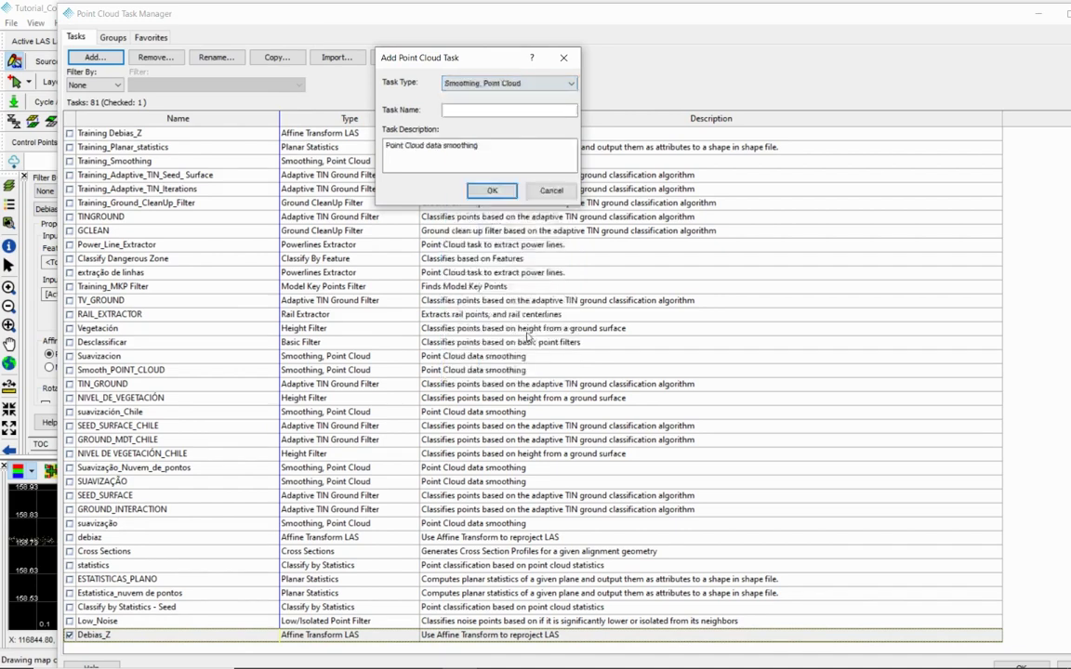
Name the smoothing task Suavização_Training, add it to the task list and make it the active point cloud task.
{"action": "left_click", "coordinate": [475, 109]}
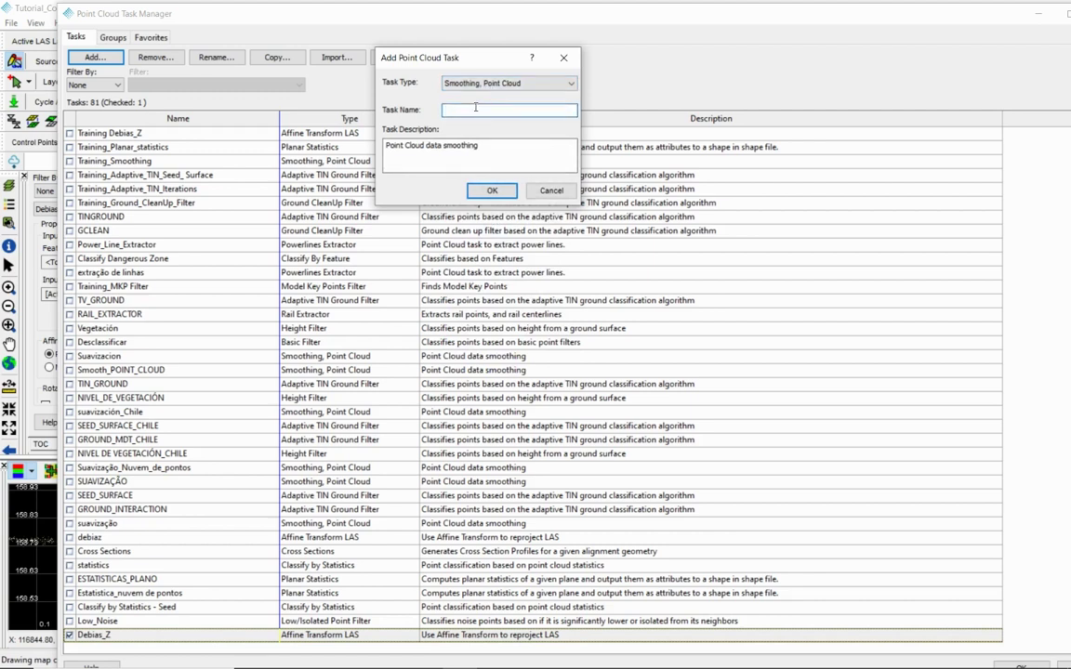
{"action": "type", "text": "Sa"}
{"action": "key", "text": "Return"}
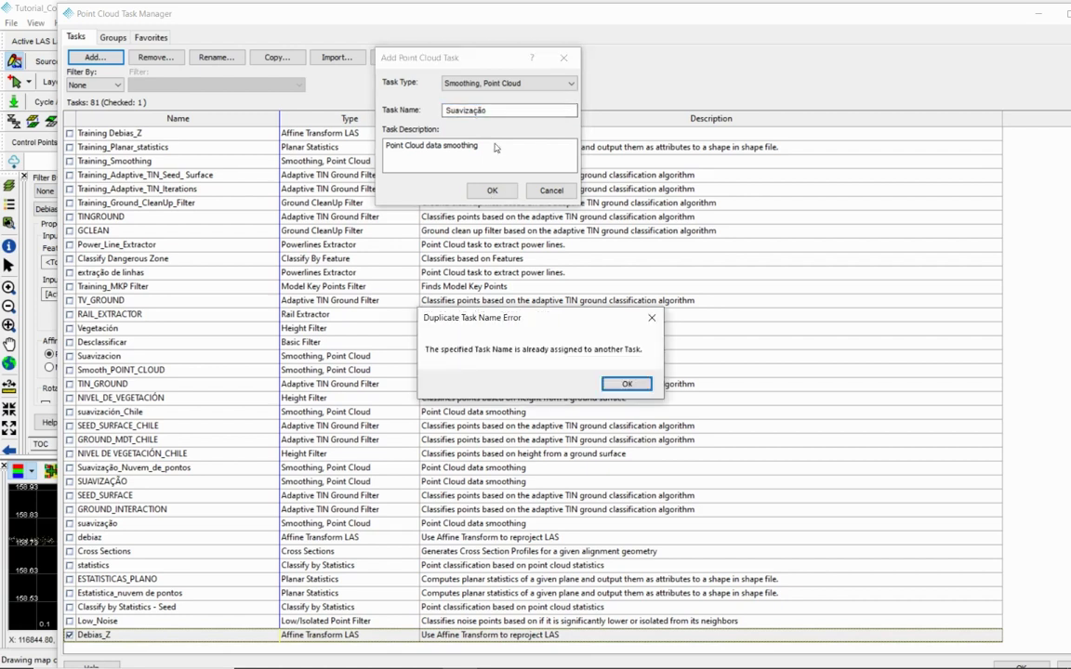
{"action": "left_click", "coordinate": [618, 387]}
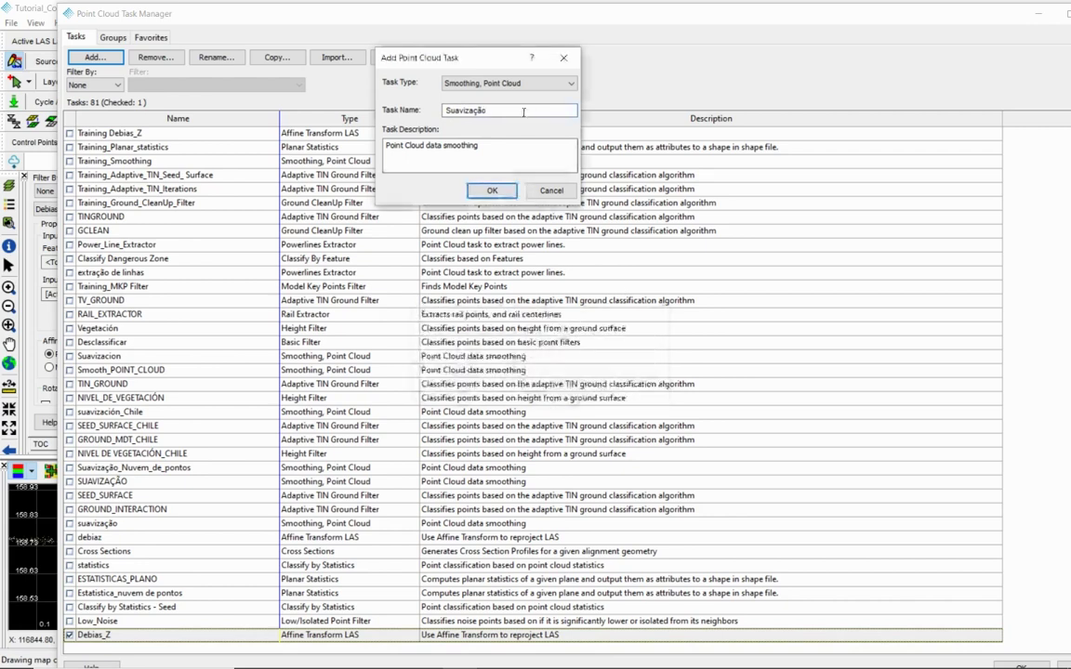
{"action": "type", "text": "_Training"}
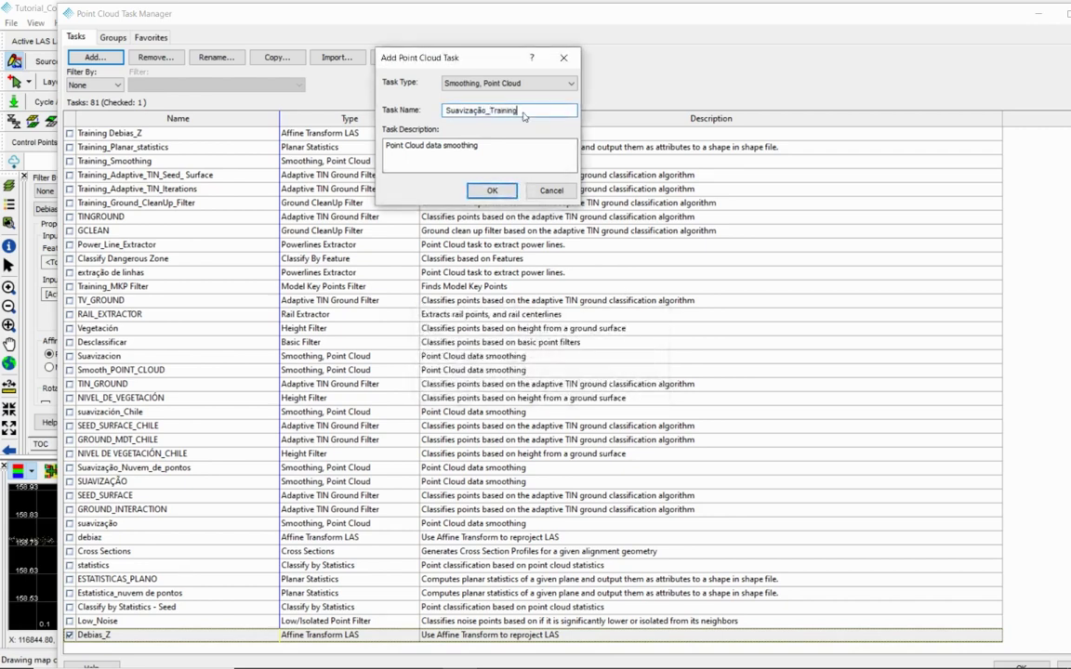
{"action": "key", "text": "Return"}
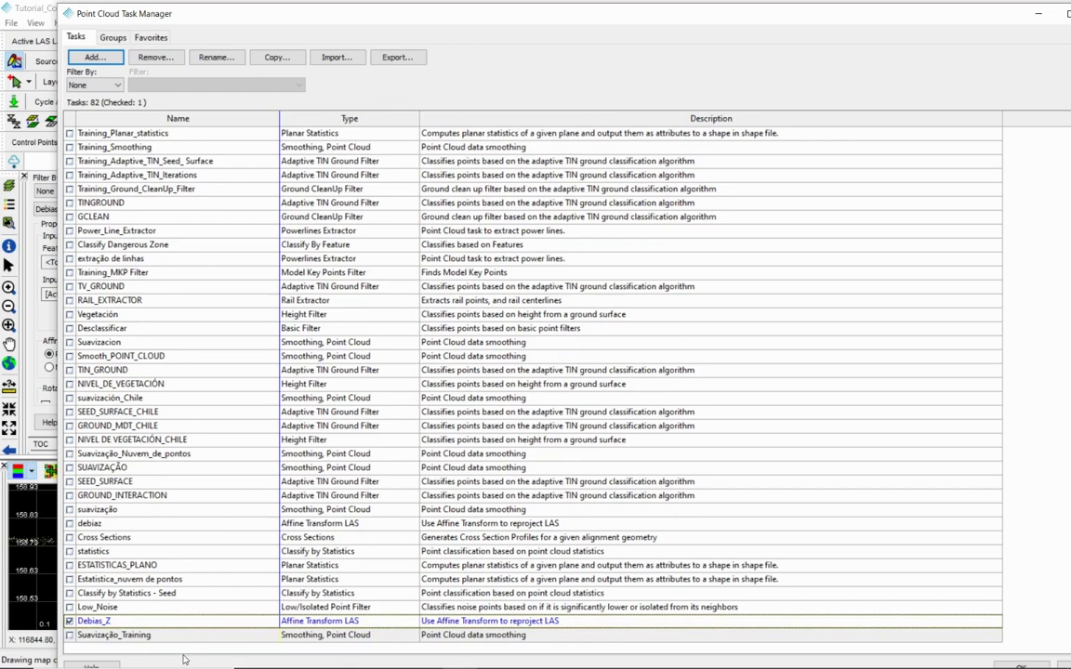
{"action": "left_click", "coordinate": [381, 638]}
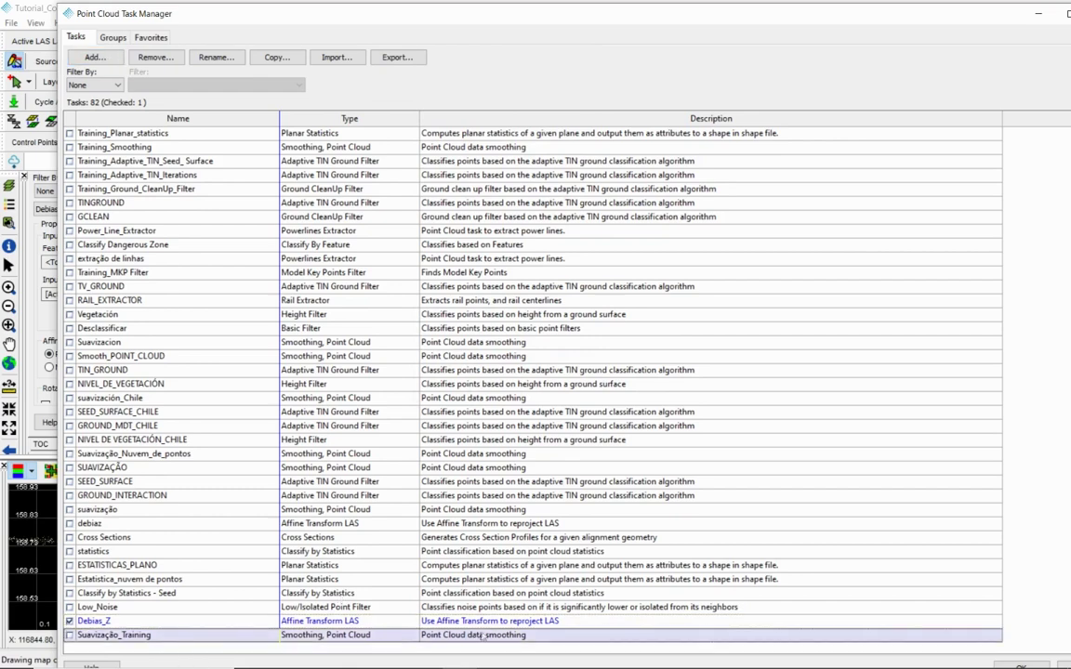
{"action": "double_click", "coordinate": [567, 639]}
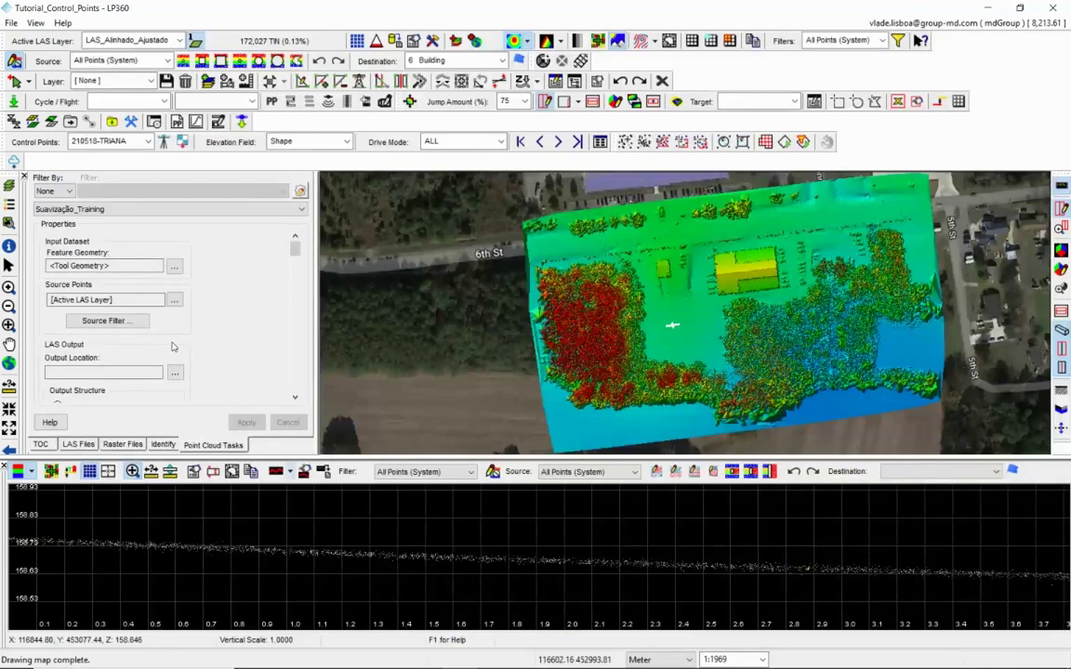
With LAS_Alinhado_Ajustado as the active LAS layer, set the smoothing task's output folder to <LP360_PROJECT_PATH>\SUAVIZADO and apply the settings.
{"action": "left_click_drag", "start_coordinate": [223, 457], "coordinate": [223, 499]}
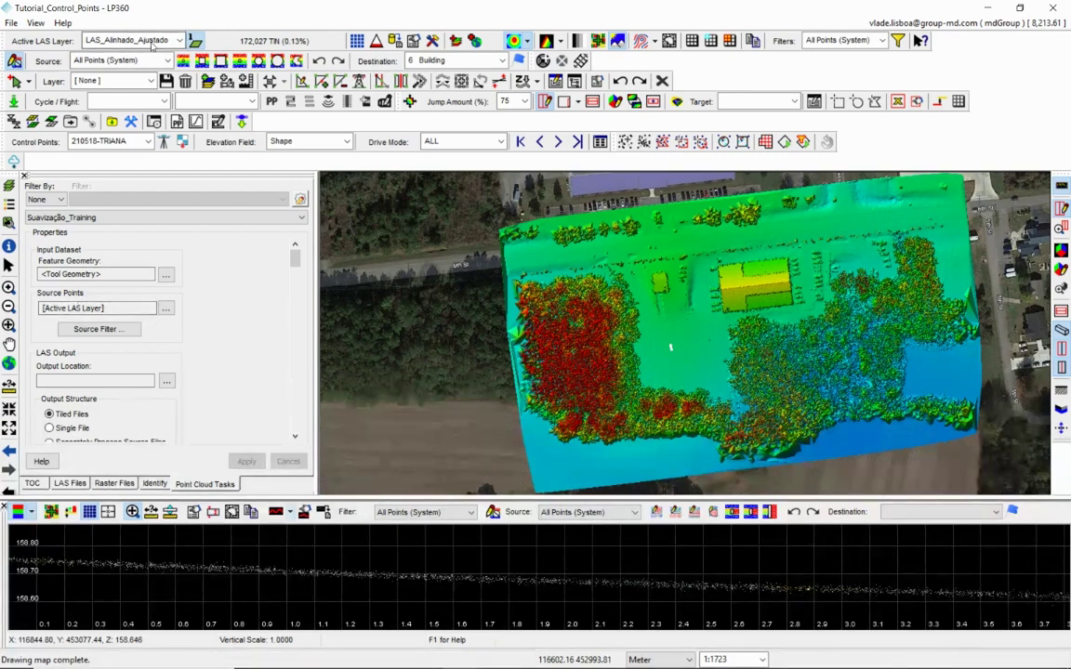
{"action": "left_click", "coordinate": [150, 42]}
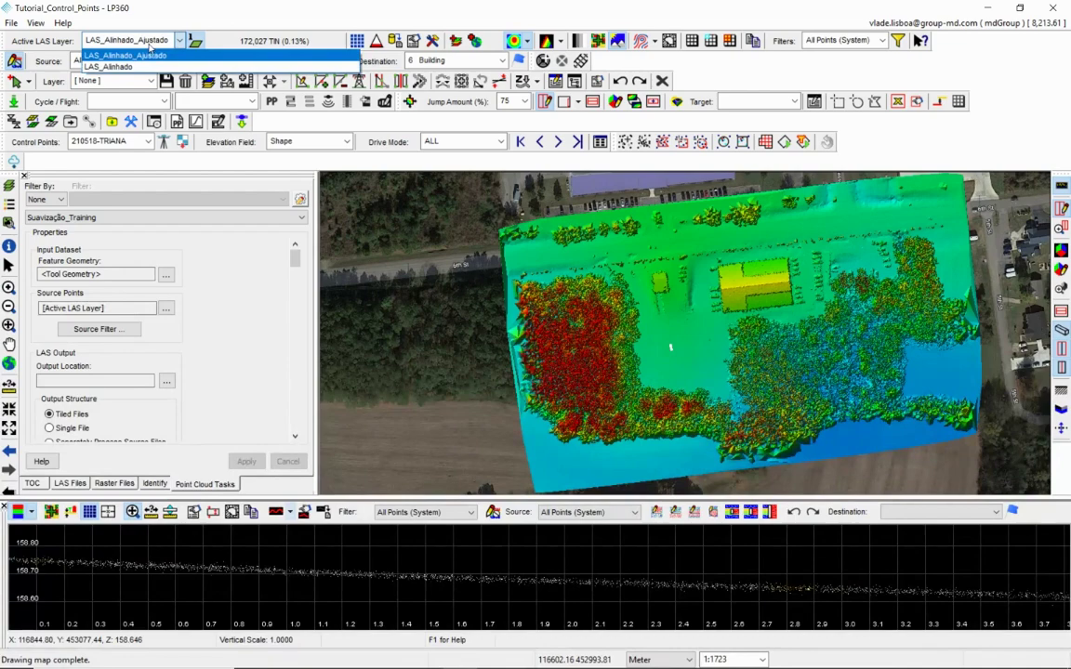
{"action": "left_click", "coordinate": [149, 55]}
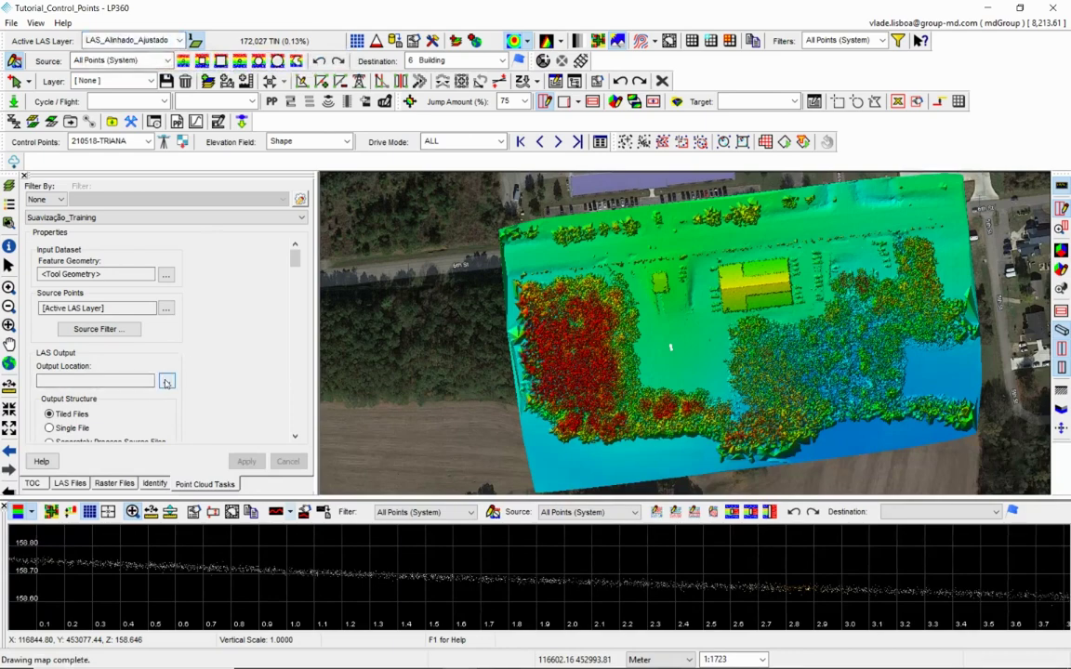
{"action": "left_click", "coordinate": [166, 382]}
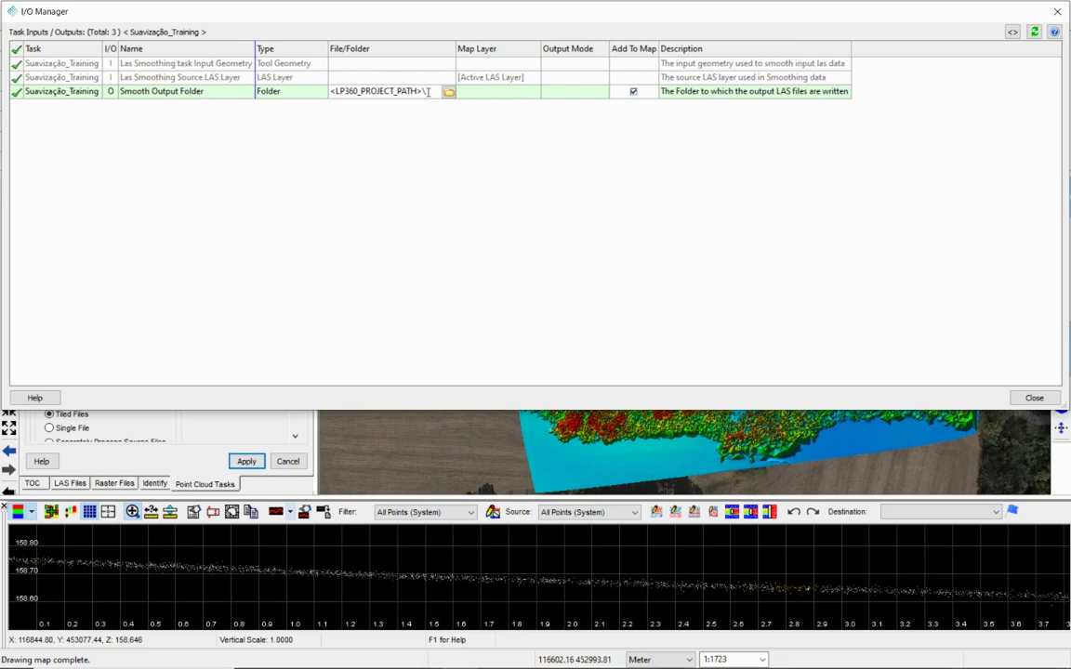
{"action": "type", "text": "Output"}
{"action": "type", "text": "ADO"}
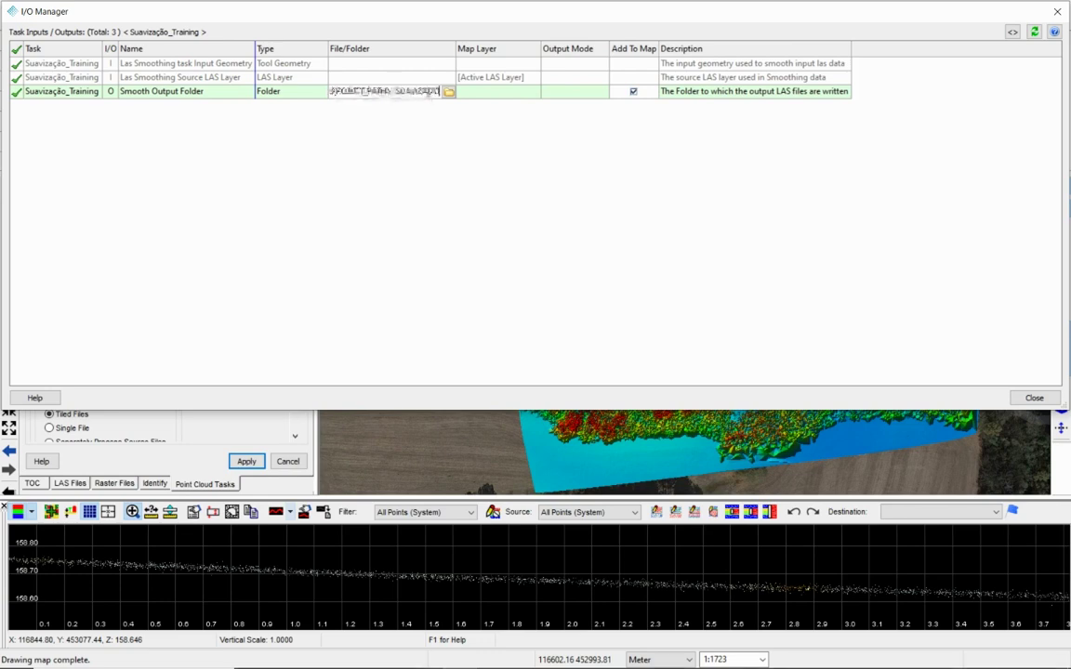
{"action": "key", "text": "Return"}
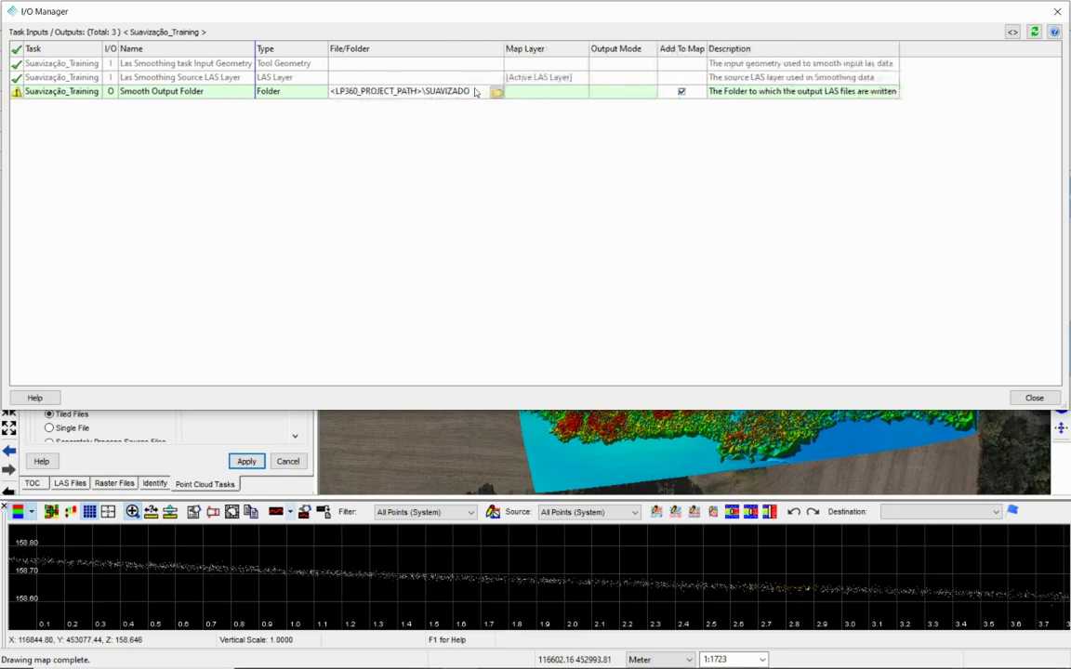
{"action": "left_click", "coordinate": [1035, 398]}
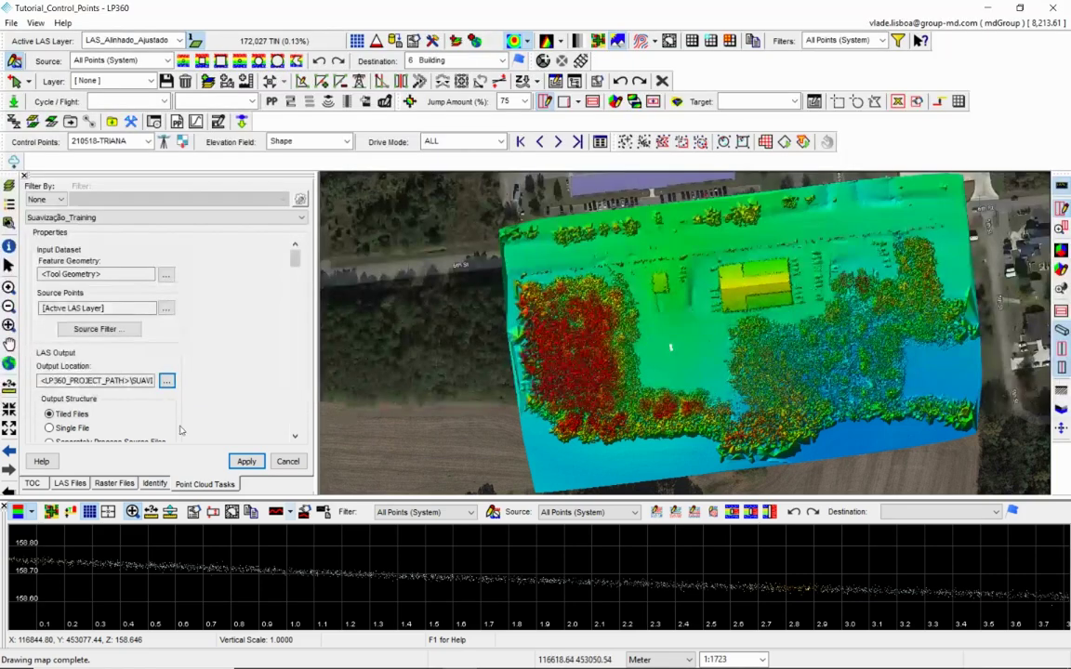
{"action": "left_click", "coordinate": [245, 462]}
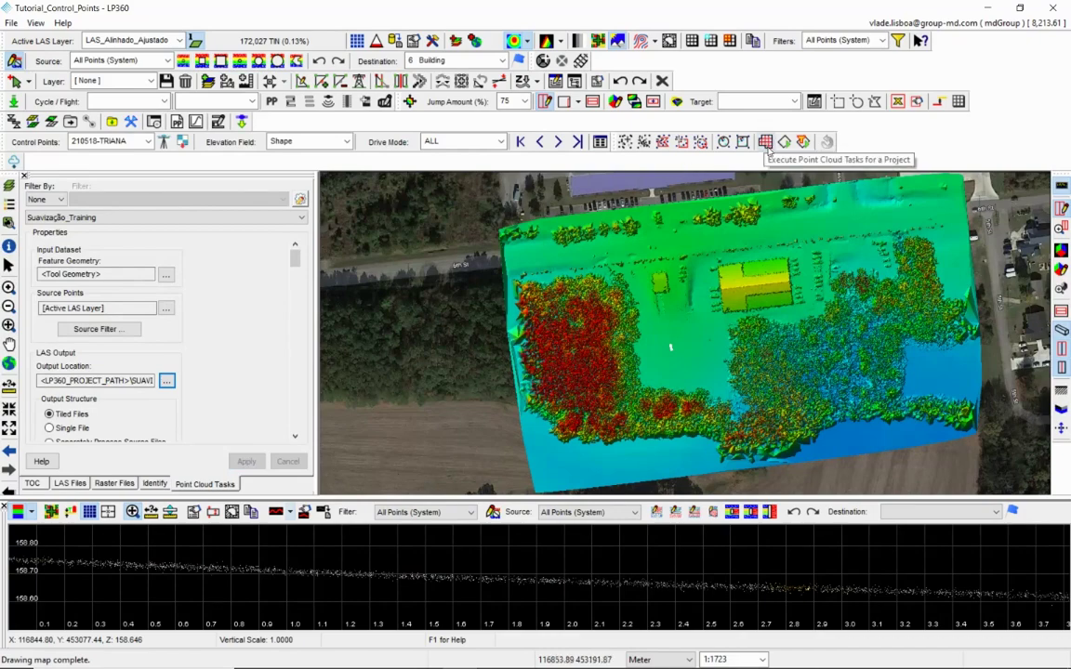
Execute the Suavização_Training task on the entire LAS_Alinhado_Ajustado layer and let it run to completion.
{"action": "left_click", "coordinate": [767, 147]}
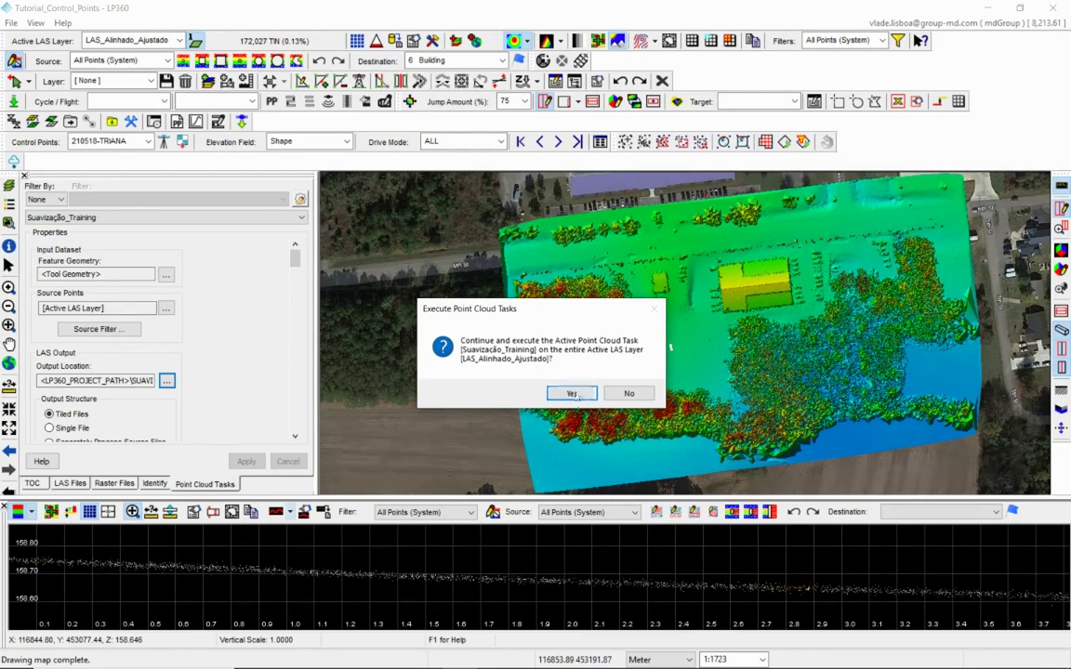
{"action": "key", "text": "Return"}
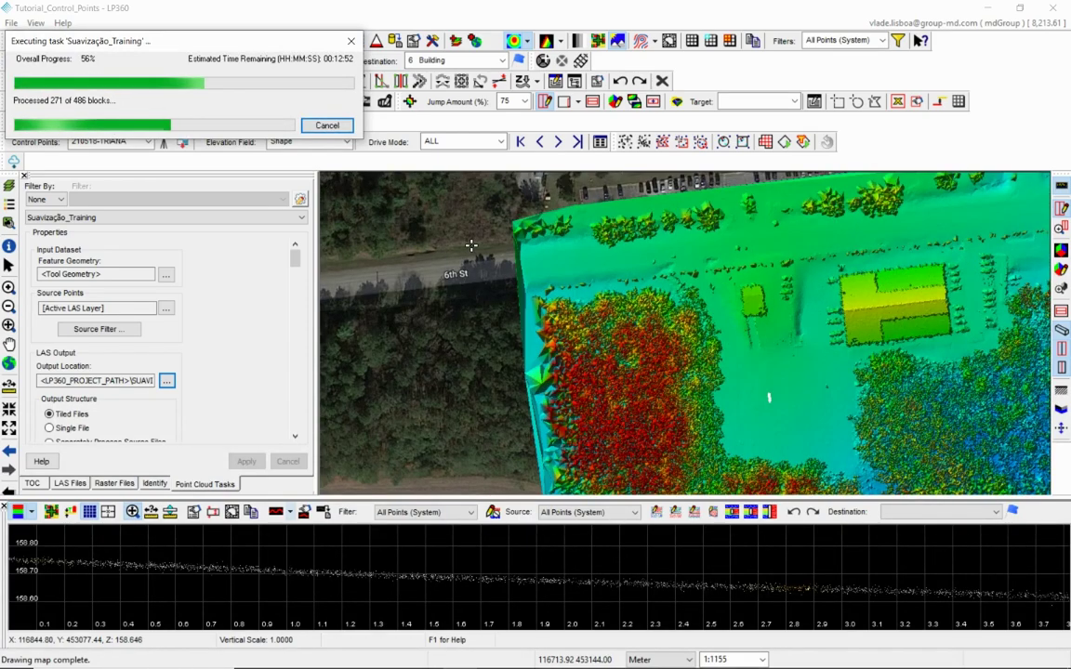
{"action": "scroll", "coordinate": [472, 244], "scroll_direction": "up", "scroll_amount": 1}
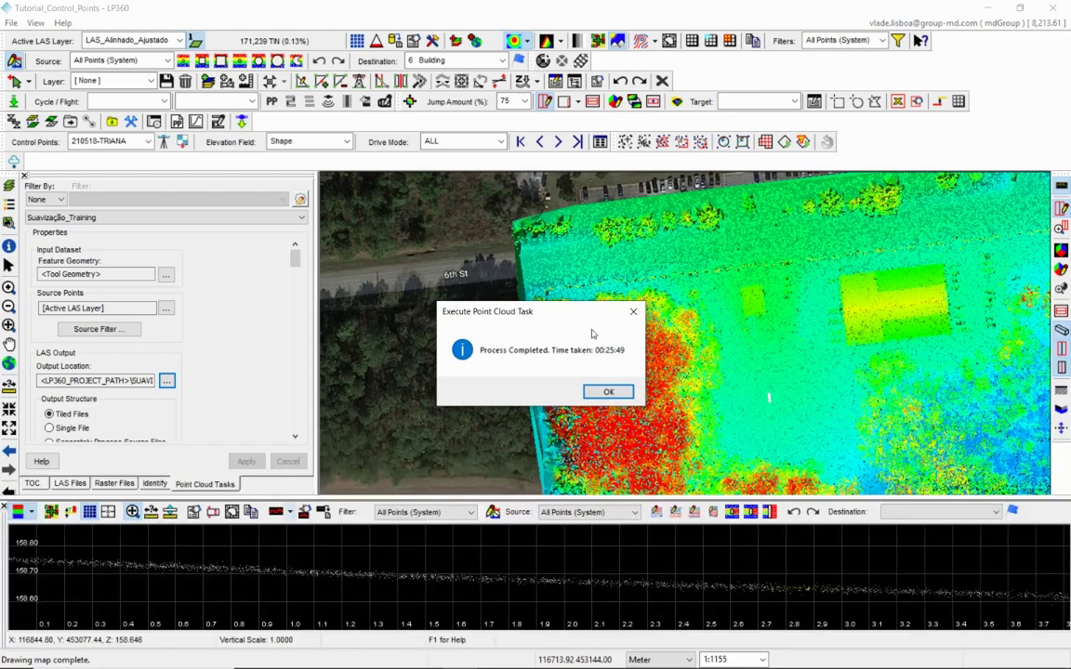
{"action": "left_click", "coordinate": [608, 392]}
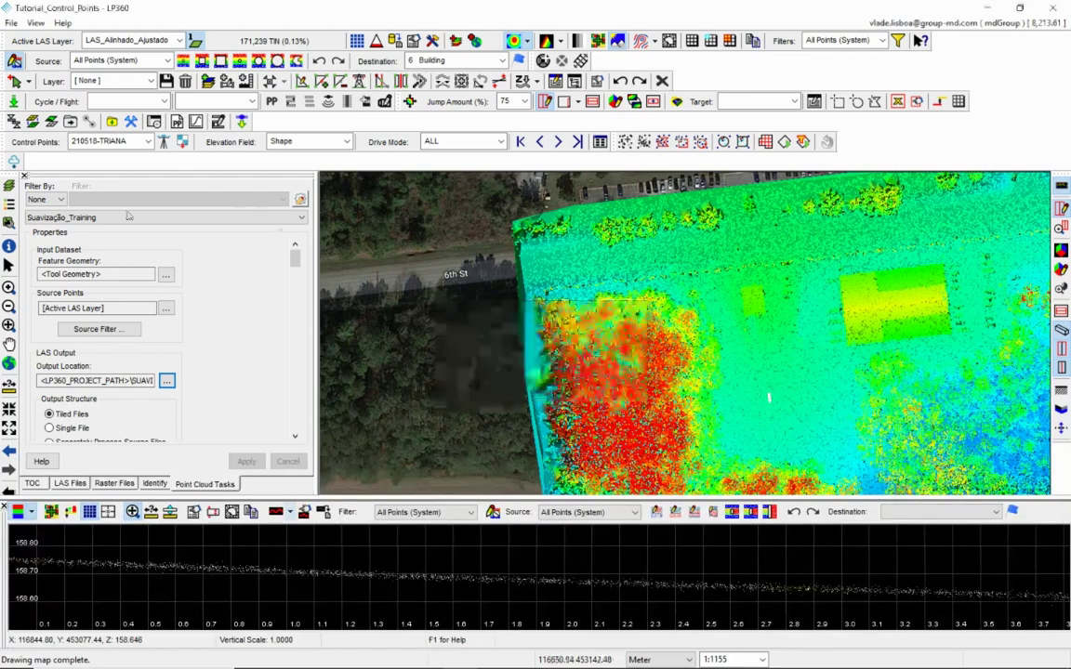
Rename the smoothed output layer LAS Layer_1 to LAS_Alinhado_Ajustado_Suavizado.
{"action": "left_click", "coordinate": [35, 485]}
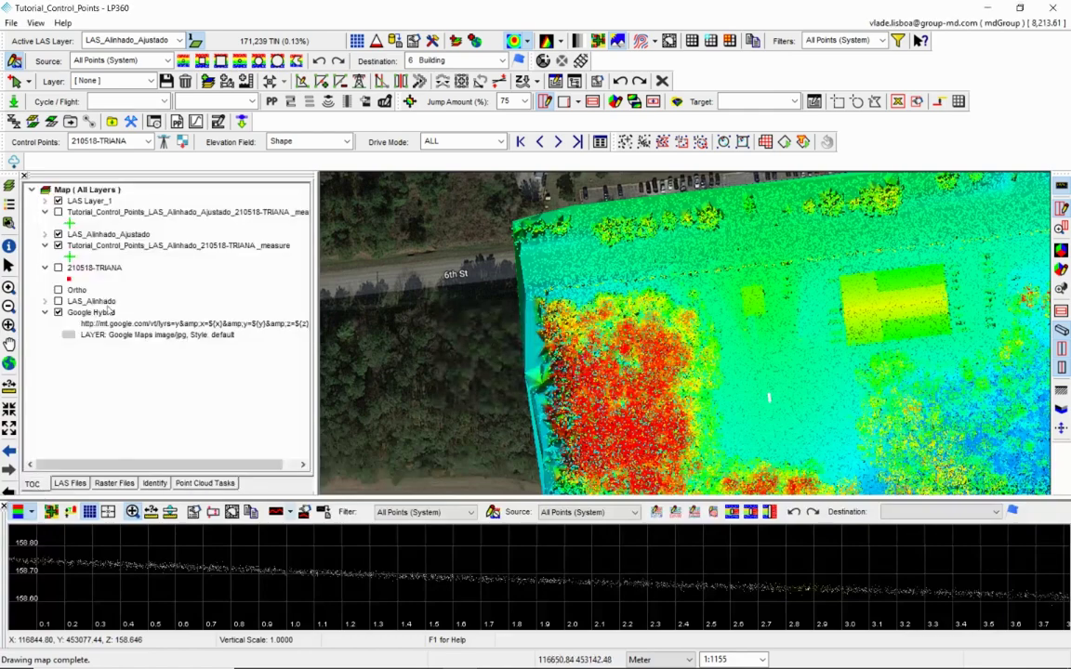
{"action": "left_click", "coordinate": [109, 203]}
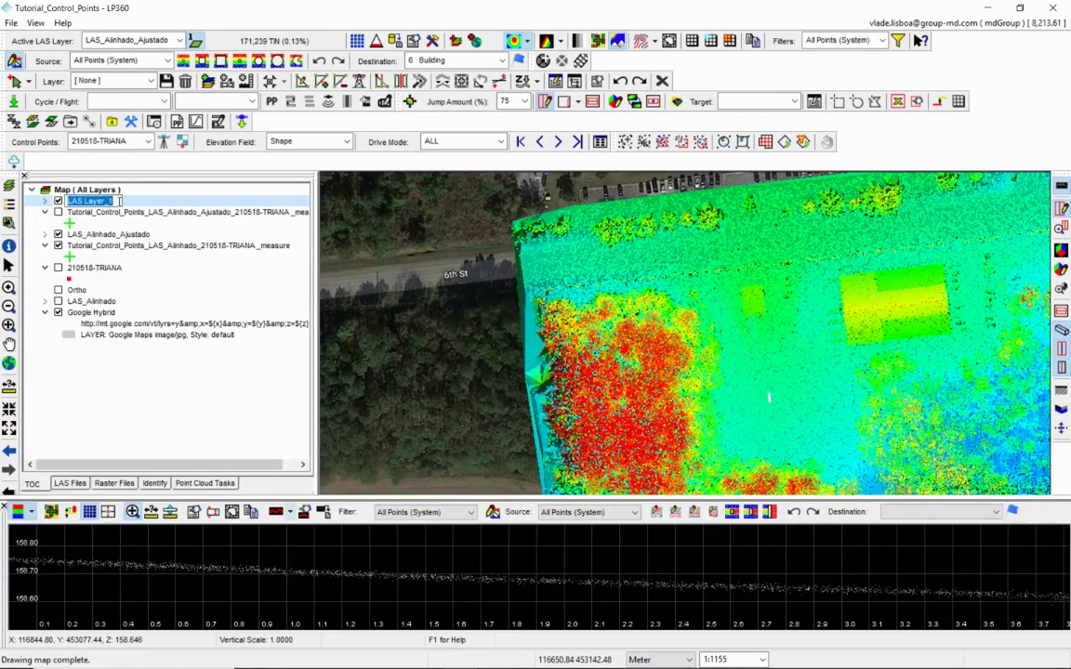
{"action": "left_click", "coordinate": [112, 202]}
{"action": "key", "text": "BackSpace"}
{"action": "key", "text": "BackSpace"}
{"action": "key", "text": "BackSpace"}
{"action": "key", "text": "BackSpace"}
{"action": "key", "text": "BackSpace"}
{"action": "key", "text": "BackSpace"}
{"action": "key", "text": "BackSpace"}
{"action": "key", "text": "BackSpace"}
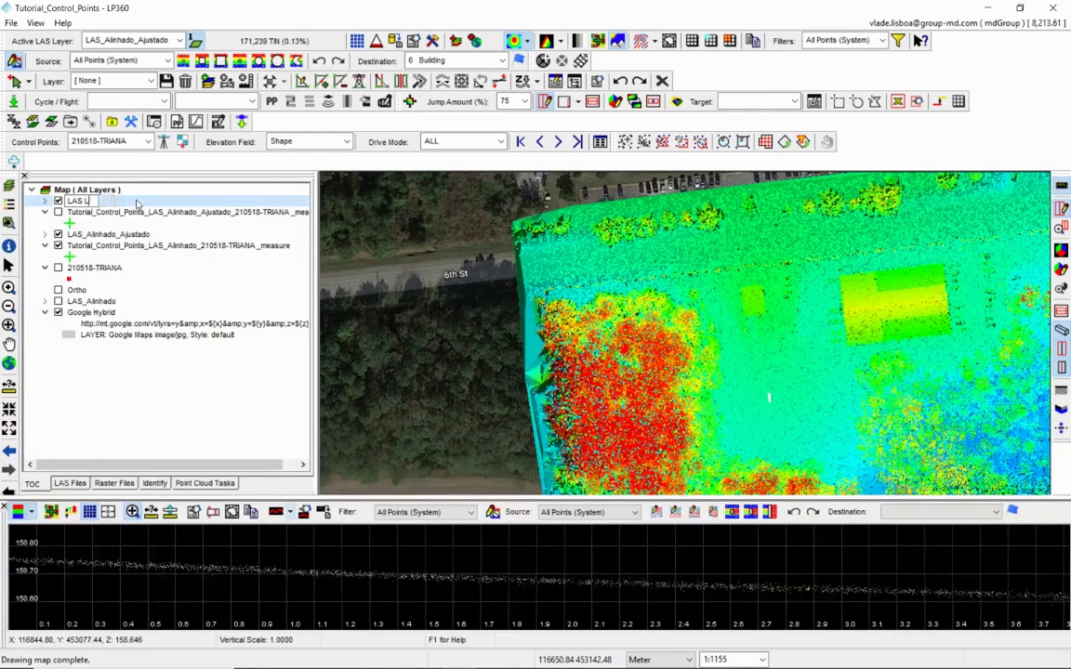
{"action": "type", "text": "_Alinhado"}
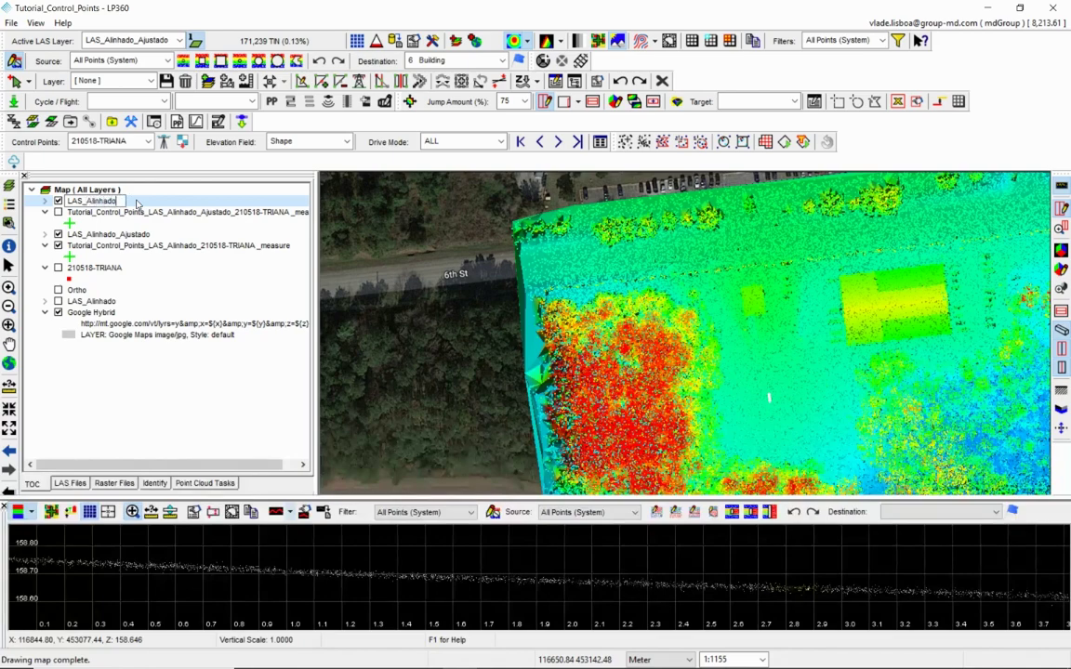
{"action": "type", "text": "_Ajustado"}
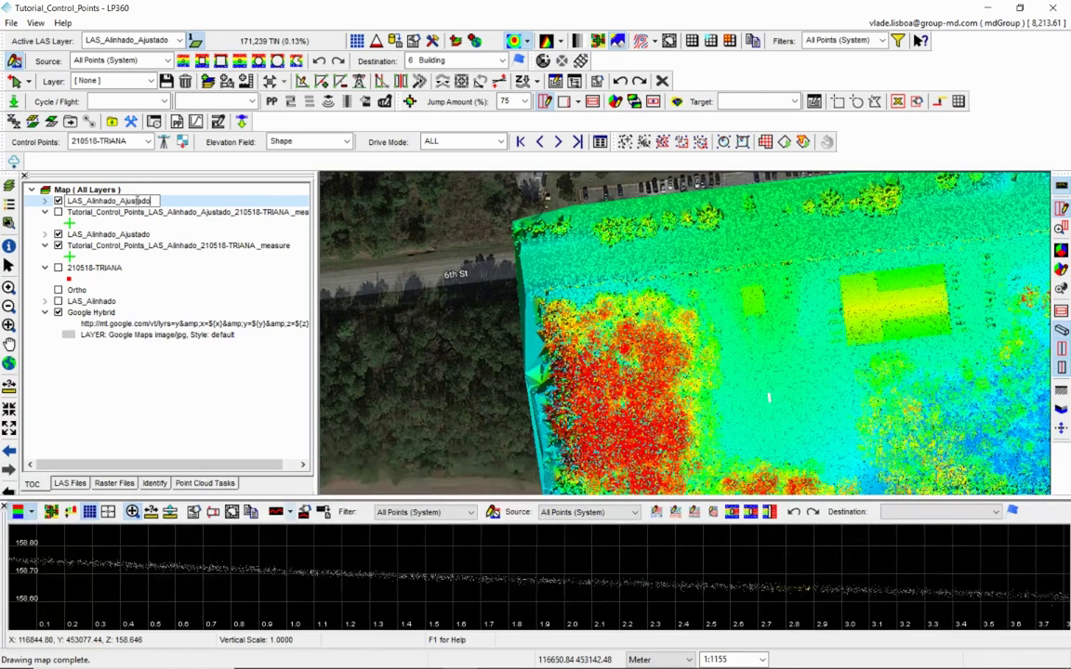
{"action": "type", "text": "_Suavizado"}
{"action": "key", "text": "Return"}
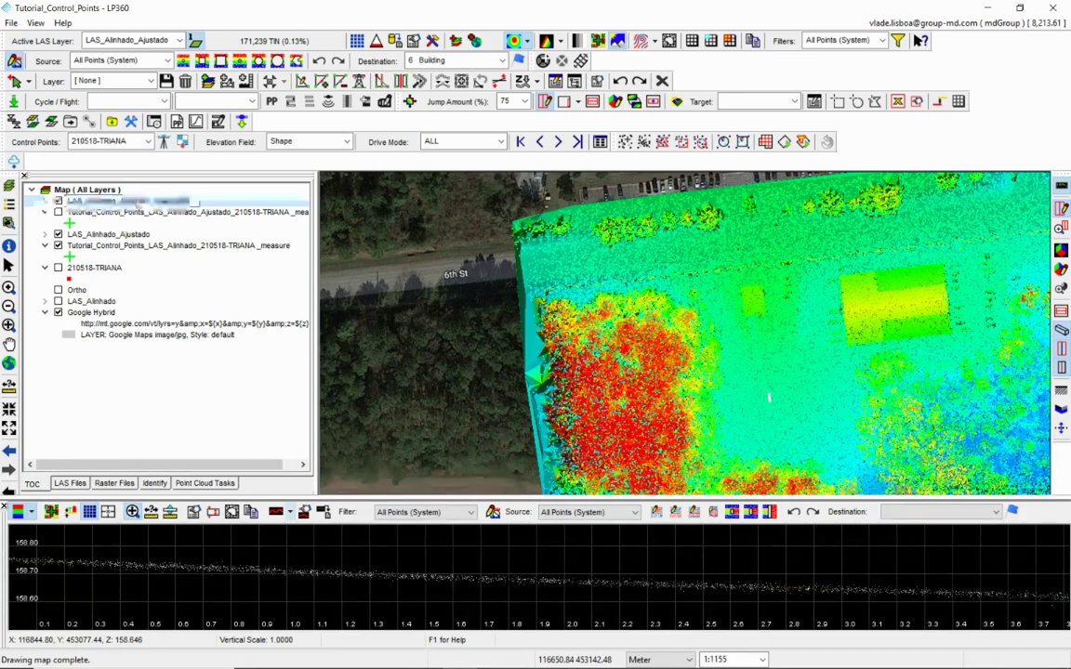
Make LAS_Alinhado_Ajustado_Suavizado the active LAS layer and display it as a TIN surface.
{"action": "left_click", "coordinate": [144, 41]}
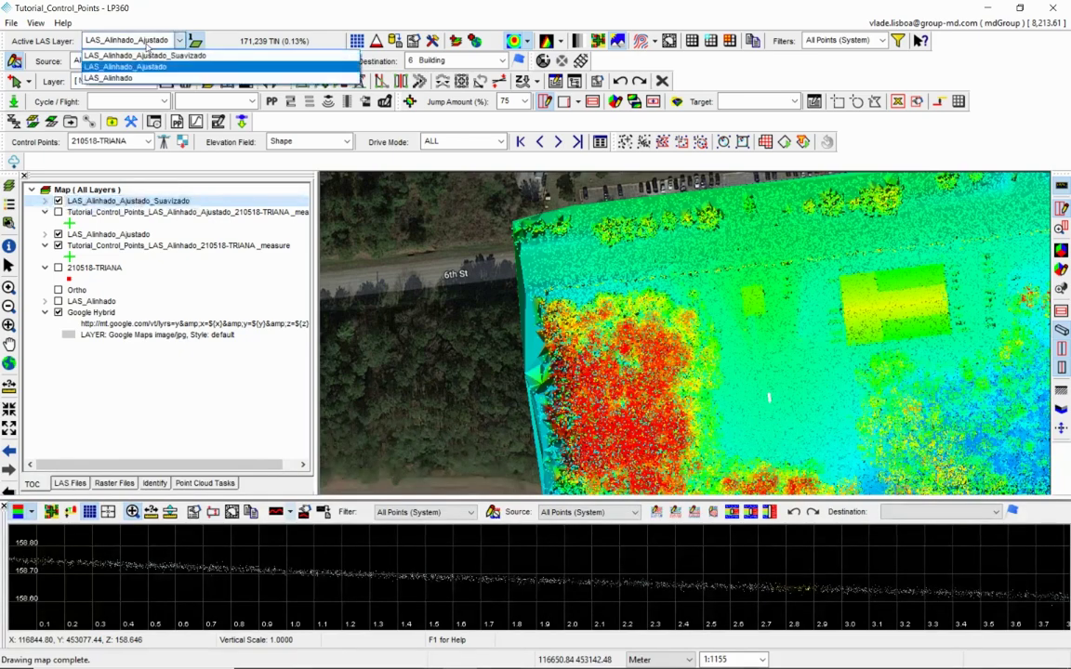
{"action": "left_click", "coordinate": [157, 55]}
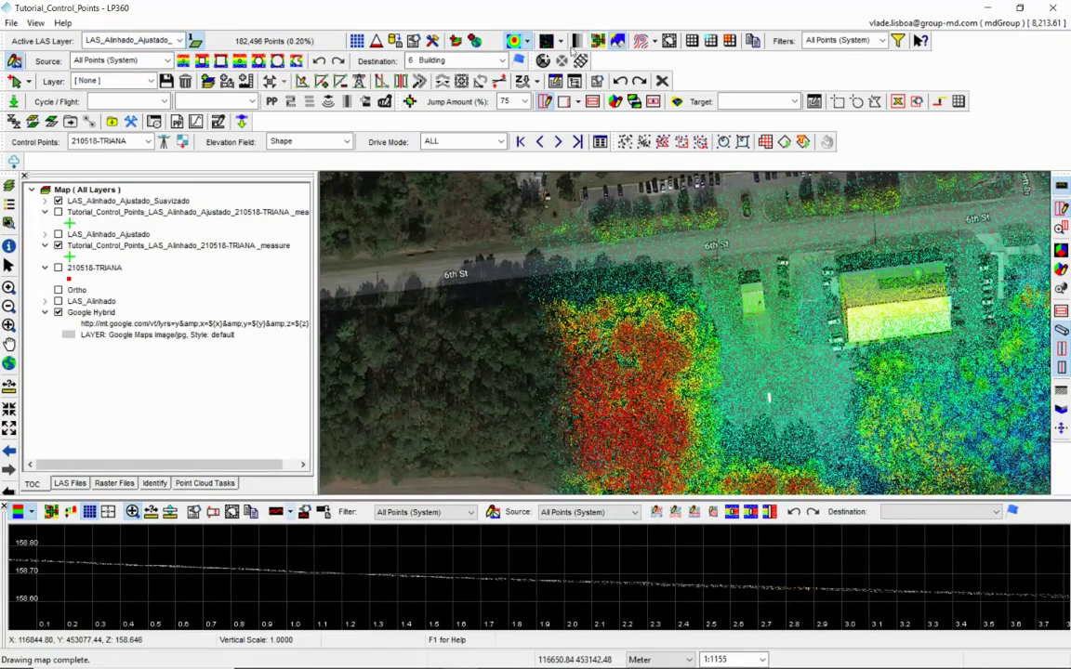
{"action": "left_click", "coordinate": [559, 41]}
{"action": "left_click", "coordinate": [568, 63]}
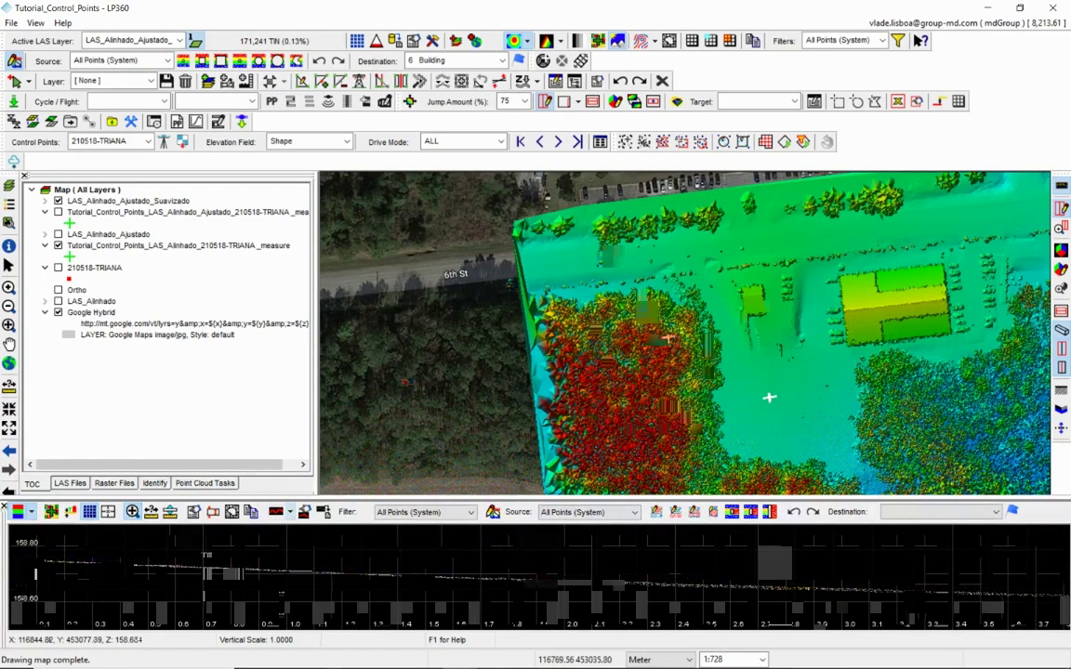
{"action": "mouse_move", "coordinate": [289, 662]}
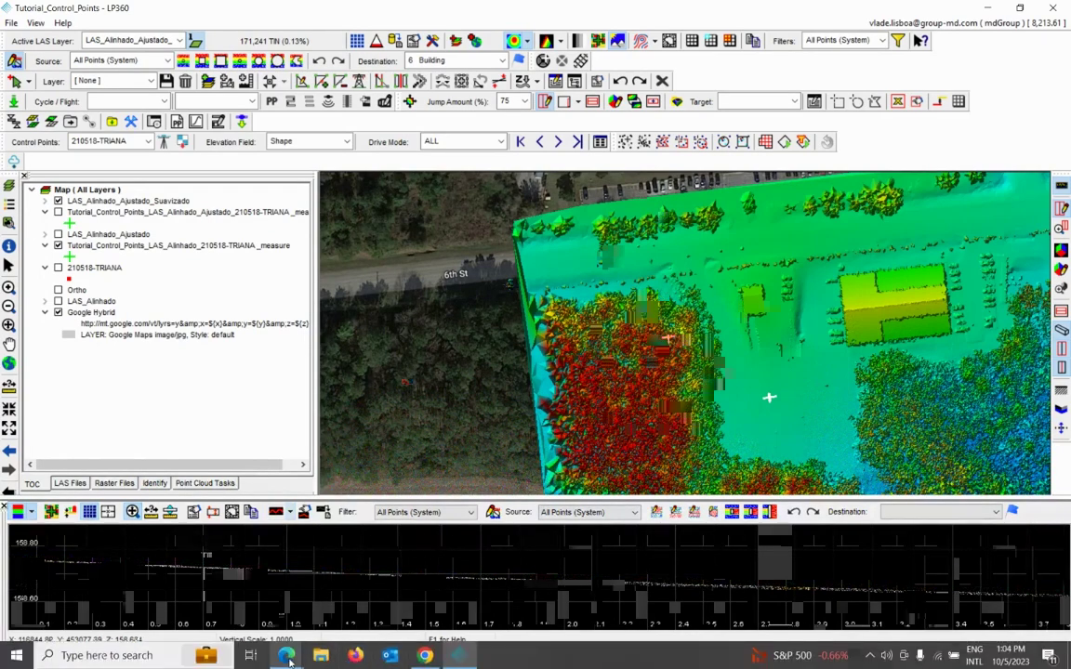